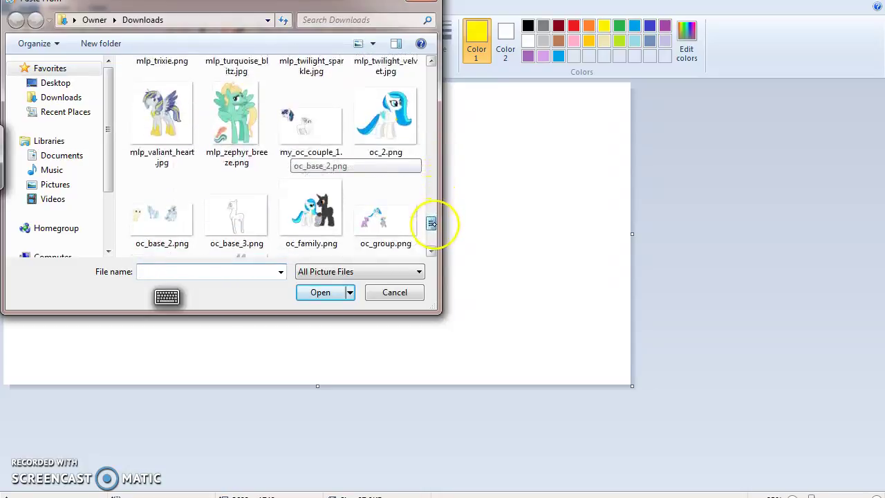
Step: Insert mlp_oc_2.png from the Downloads folder and place it small in the canvas's upper-left corner as a colour reference
{"action": "left_click_drag", "start_coordinate": [432, 229], "coordinate": [431, 159]}
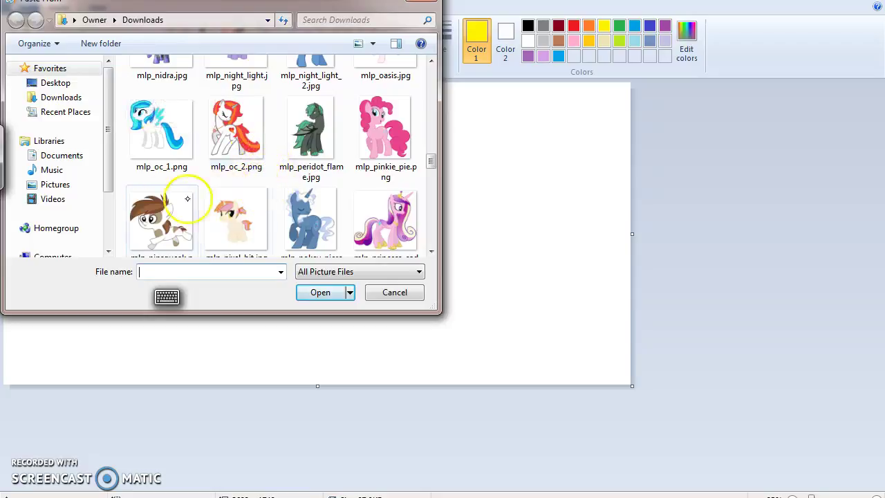
{"action": "double_click", "coordinate": [235, 138]}
{"action": "left_click_drag", "start_coordinate": [31, 128], "coordinate": [59, 146]}
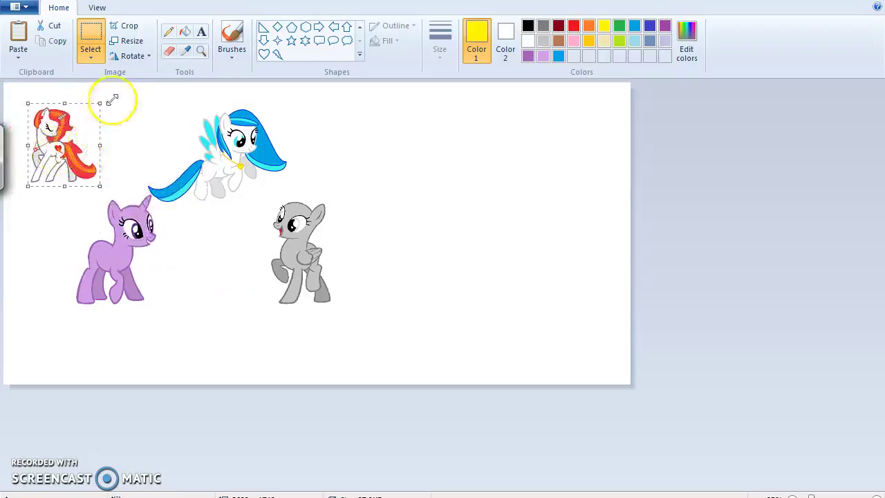
Step: Recolour the purple unicorn base's outline with the grey sampled from the red-maned pony's outline
{"action": "left_click", "coordinate": [200, 51]}
{"action": "left_click", "coordinate": [163, 233]}
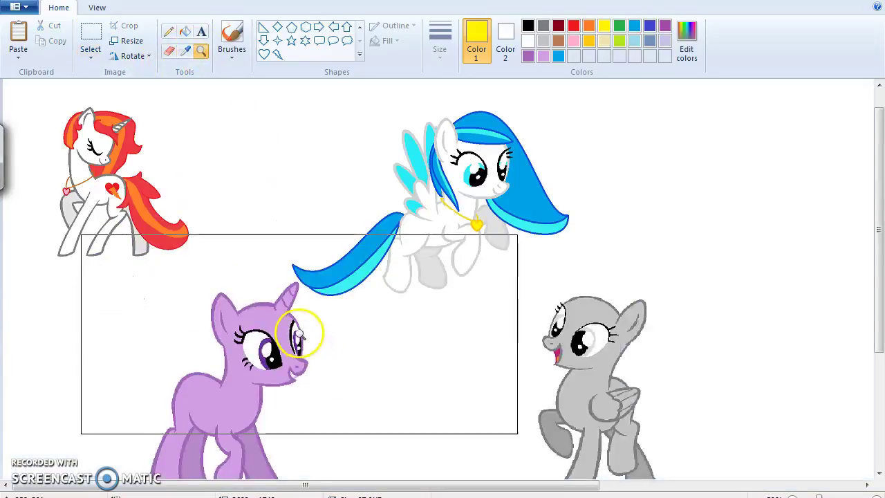
{"action": "left_click", "coordinate": [202, 246]}
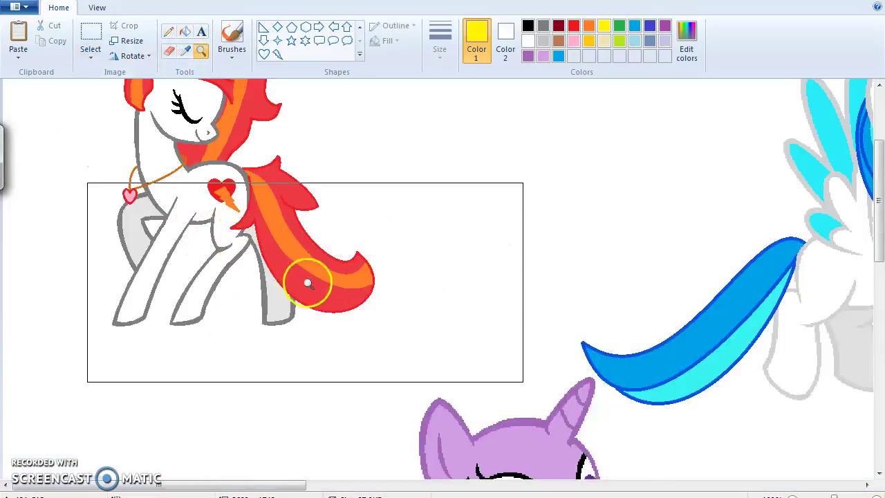
{"action": "left_click", "coordinate": [244, 164]}
{"action": "left_click_drag", "start_coordinate": [878, 190], "coordinate": [878, 266]}
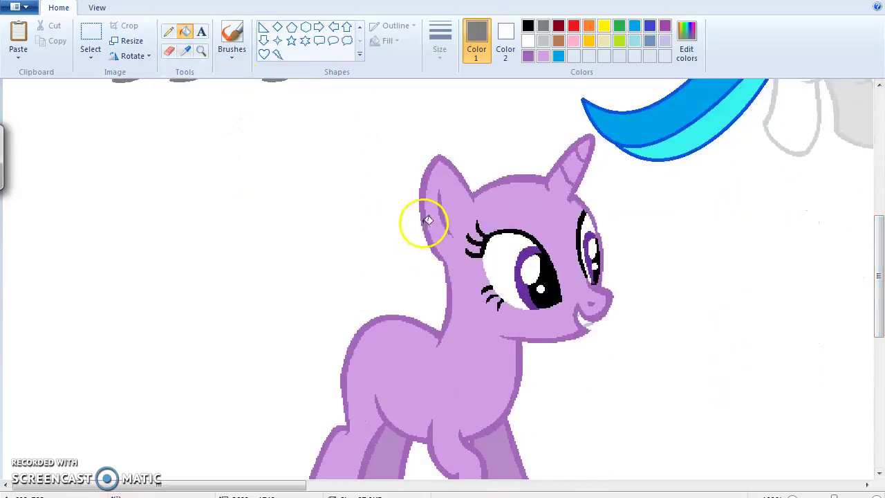
{"action": "left_click_drag", "start_coordinate": [876, 235], "coordinate": [877, 179]}
Step: Fill the unicorn base's body and horn with the red-maned pony's white, and its ear line and nostril with the outline's grey
{"action": "left_click", "coordinate": [207, 112]}
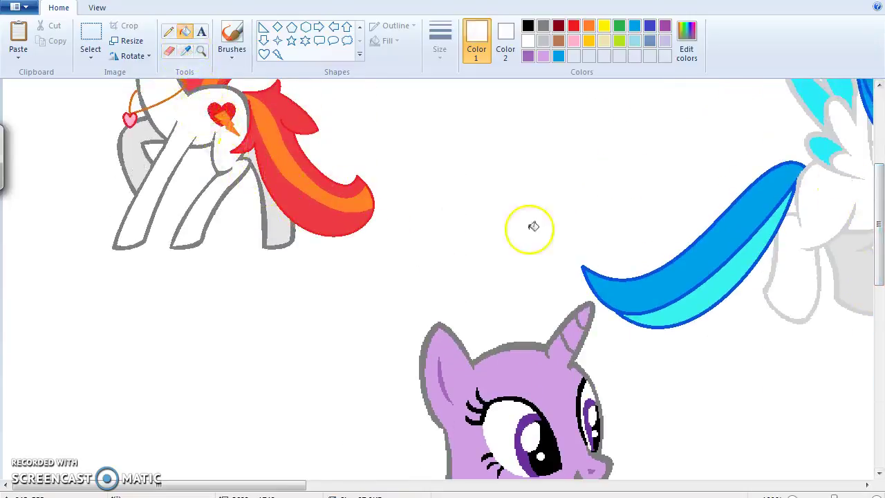
{"action": "left_click_drag", "start_coordinate": [876, 232], "coordinate": [786, 309]}
{"action": "left_click", "coordinate": [475, 346]}
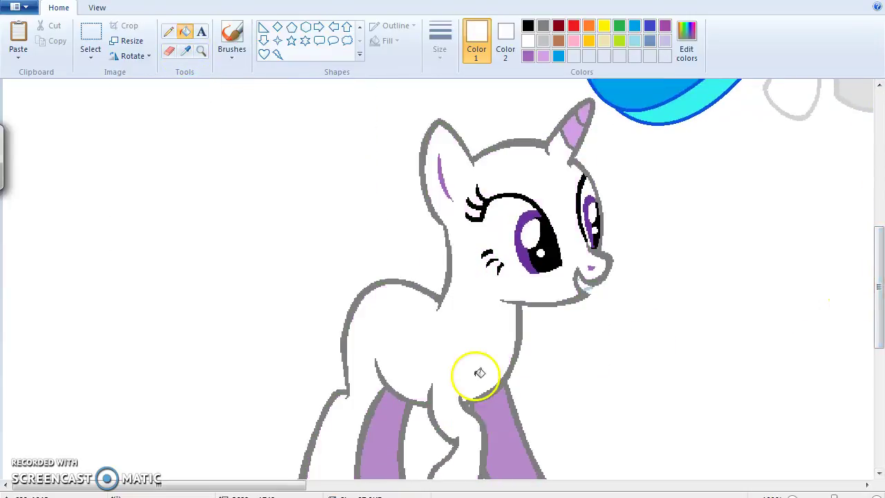
{"action": "left_click", "coordinate": [570, 127]}
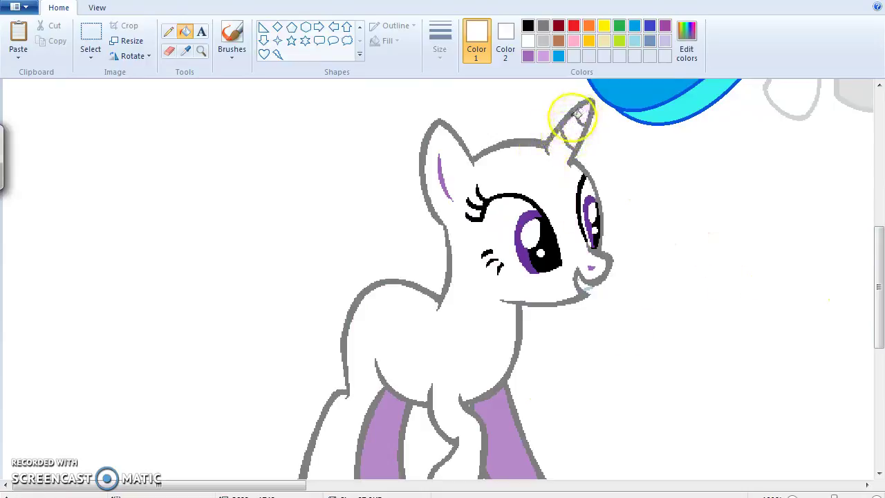
{"action": "left_click", "coordinate": [435, 165]}
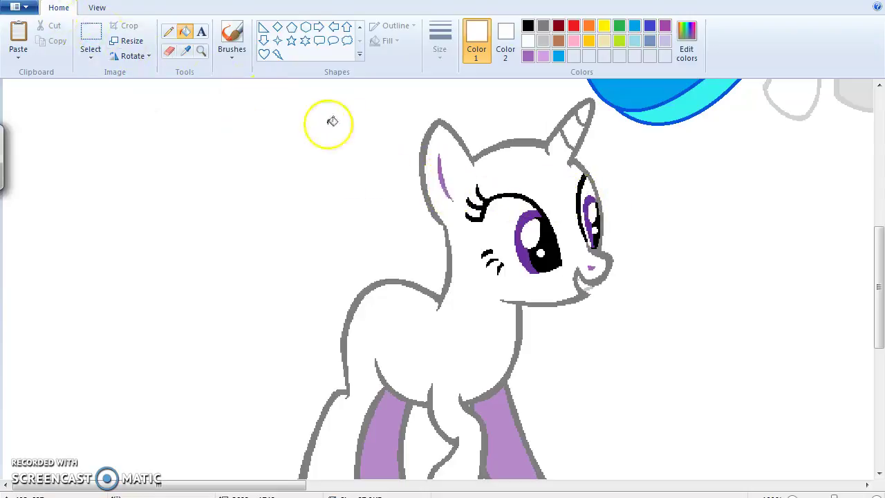
{"action": "left_click", "coordinate": [185, 51]}
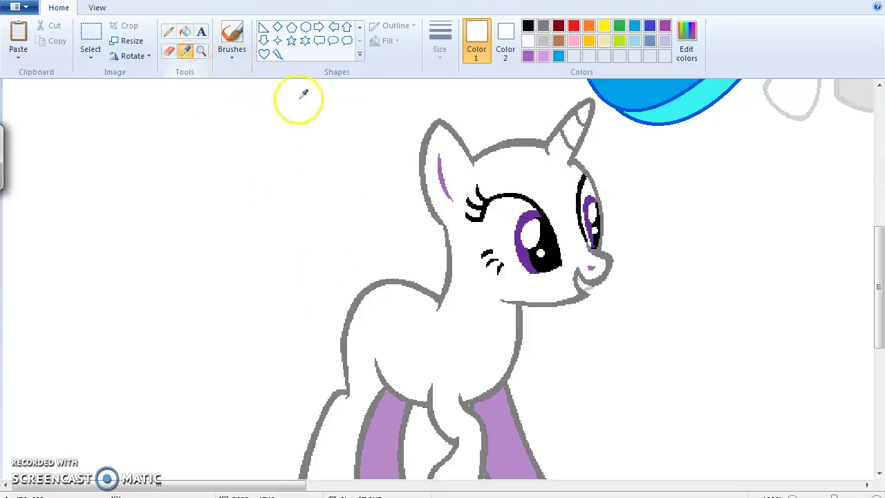
{"action": "left_click", "coordinate": [414, 280]}
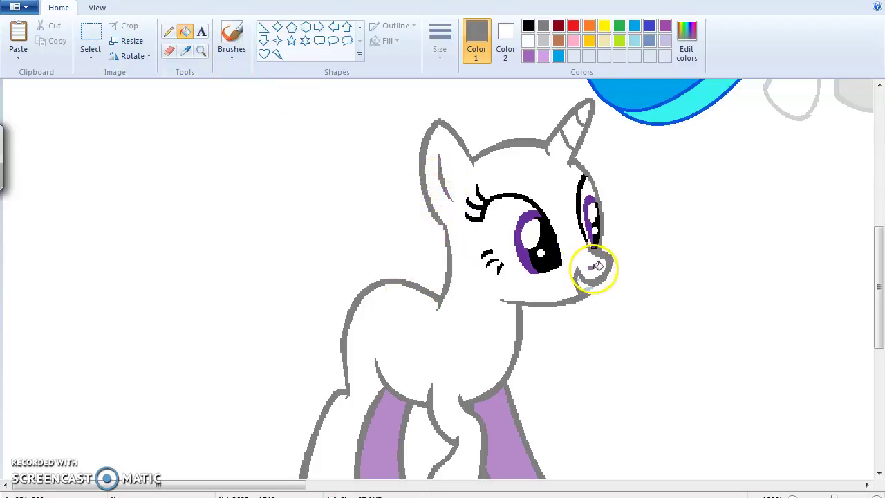
Step: Fill the unicorn base's two far legs with the light grey sampled from the red-maned pony's shaded leg
{"action": "left_click_drag", "start_coordinate": [875, 229], "coordinate": [830, 148]}
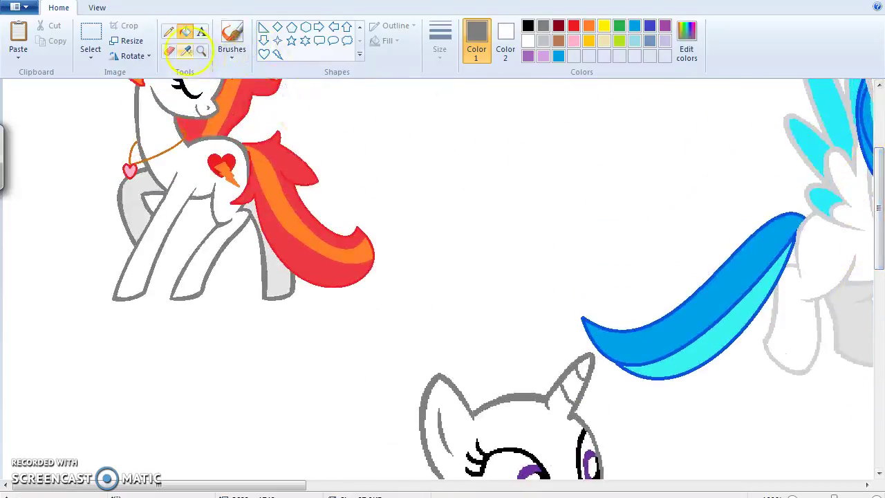
{"action": "left_click", "coordinate": [138, 186]}
{"action": "left_click_drag", "start_coordinate": [876, 227], "coordinate": [876, 348]}
{"action": "left_click", "coordinate": [529, 344]}
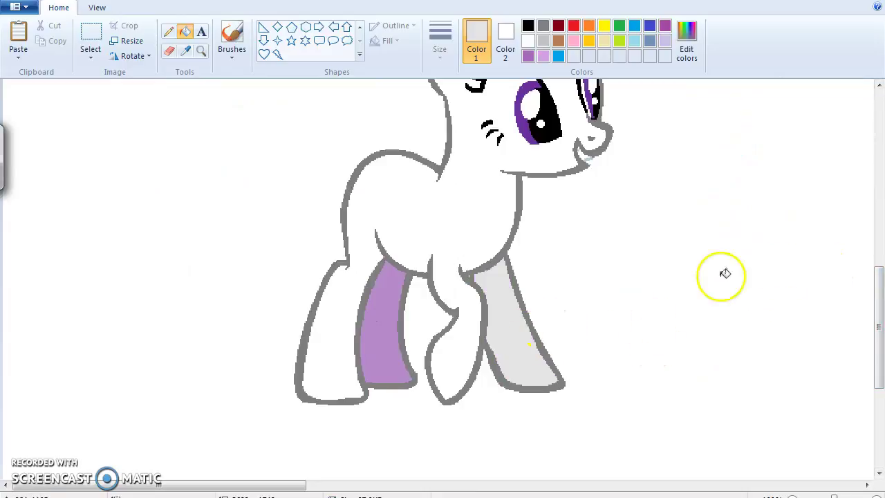
{"action": "left_click", "coordinate": [391, 308]}
Step: Fill the irises of both of the unicorn base's eyes with red from the palette
{"action": "left_click_drag", "start_coordinate": [869, 283], "coordinate": [853, 152]}
{"action": "scroll", "coordinate": [852, 152], "scroll_direction": "down", "scroll_amount": 5}
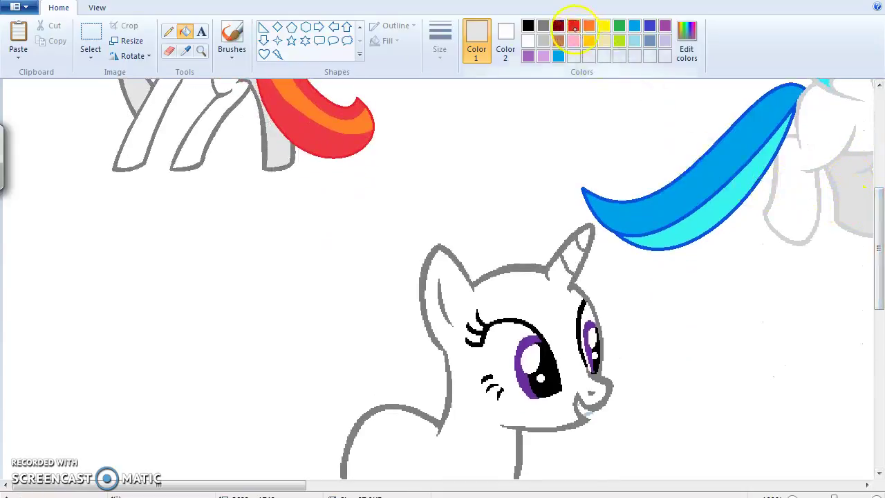
{"action": "left_click", "coordinate": [527, 343]}
{"action": "left_click", "coordinate": [591, 326]}
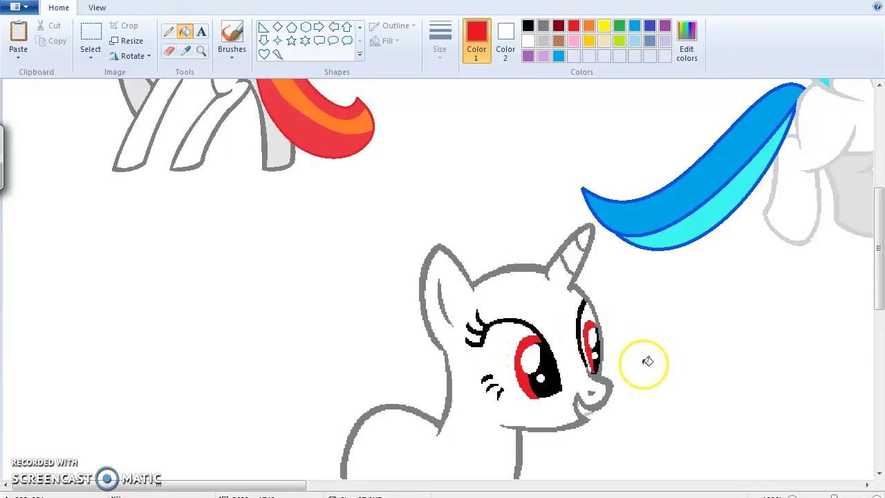
Step: Try to insert oc_3.png from the Drawings folder on the Desktop and undo the paste
{"action": "left_click_drag", "start_coordinate": [876, 238], "coordinate": [873, 171]}
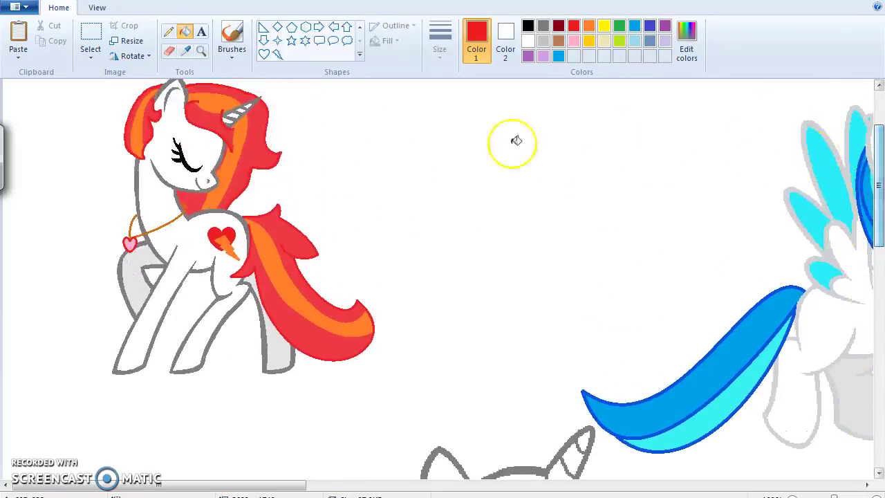
{"action": "left_click", "coordinate": [18, 53]}
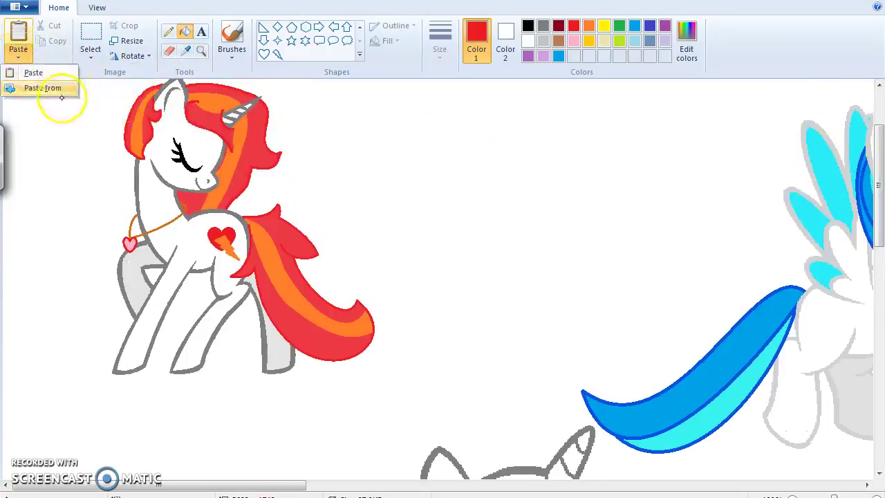
{"action": "left_click", "coordinate": [59, 88]}
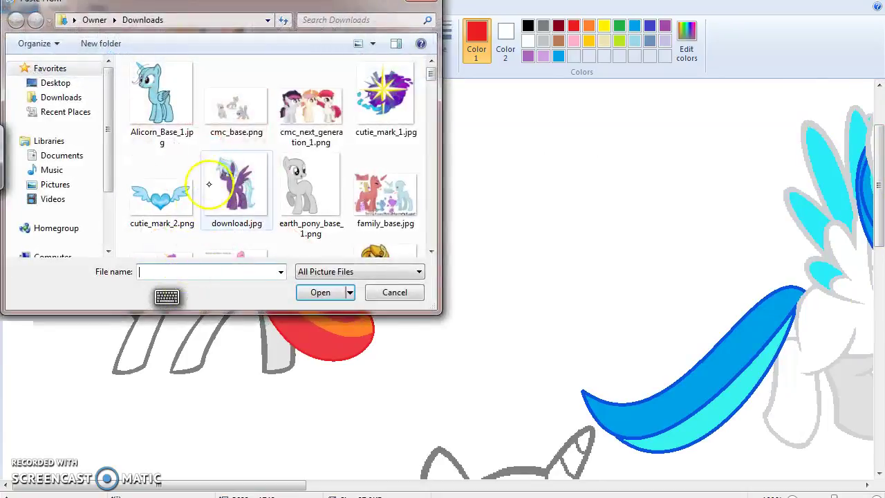
{"action": "left_click", "coordinate": [59, 83]}
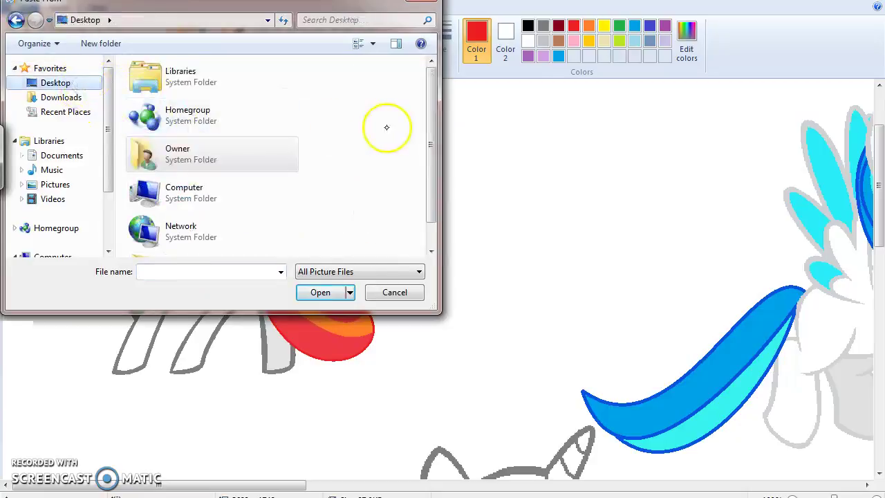
{"action": "scroll", "coordinate": [415, 117], "scroll_direction": "down", "scroll_amount": 2}
{"action": "left_click", "coordinate": [212, 236]}
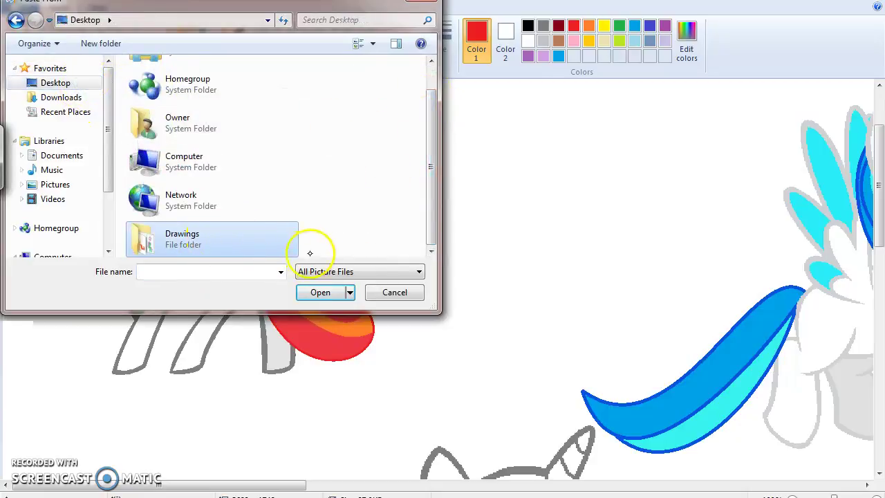
{"action": "double_click", "coordinate": [273, 243]}
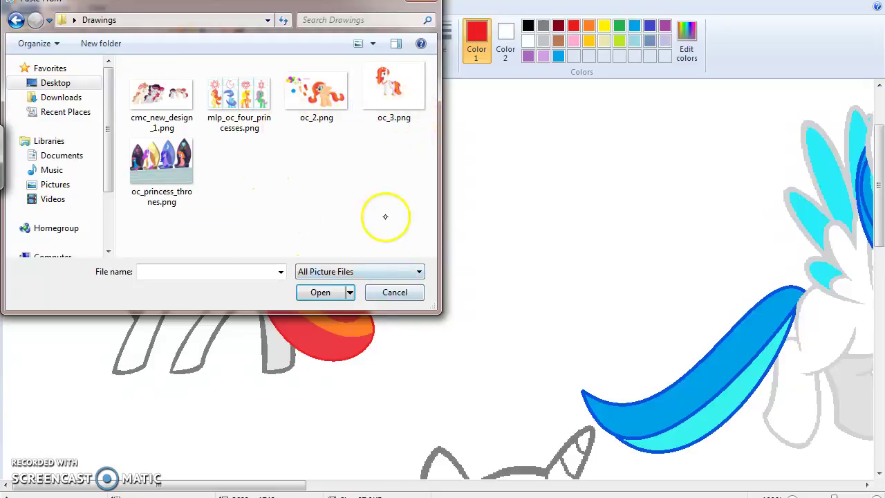
{"action": "double_click", "coordinate": [389, 87]}
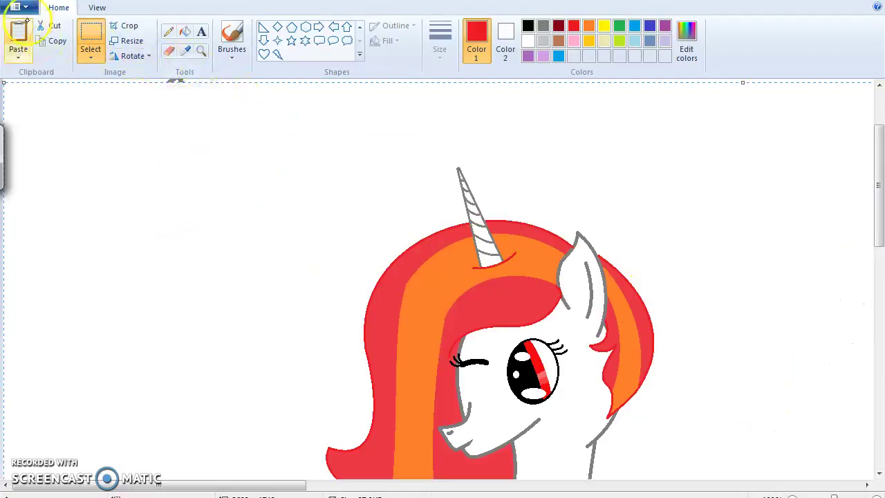
{"action": "key", "text": "ctrl+z"}
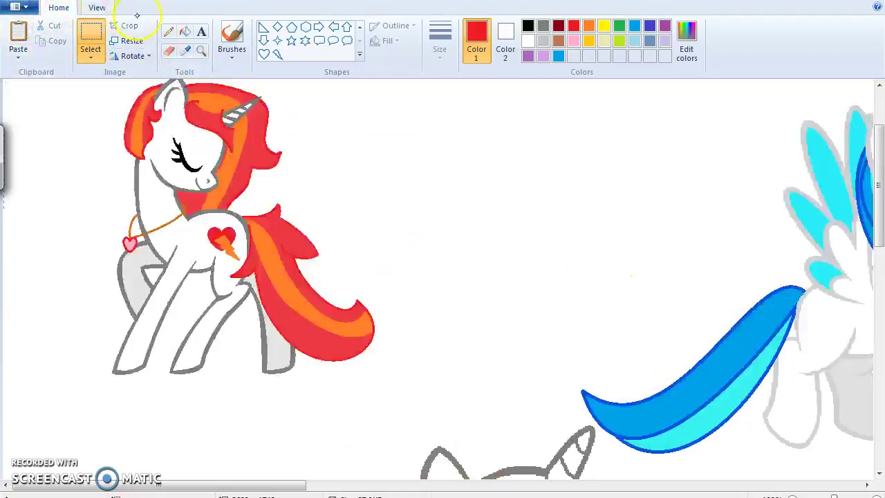
{"action": "left_click", "coordinate": [201, 51]}
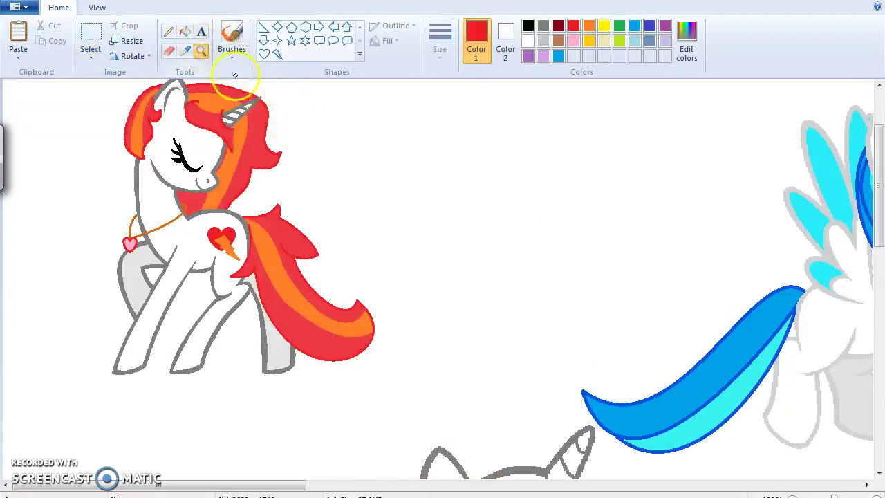
{"action": "right_click", "coordinate": [302, 152]}
{"action": "right_click", "coordinate": [323, 155]}
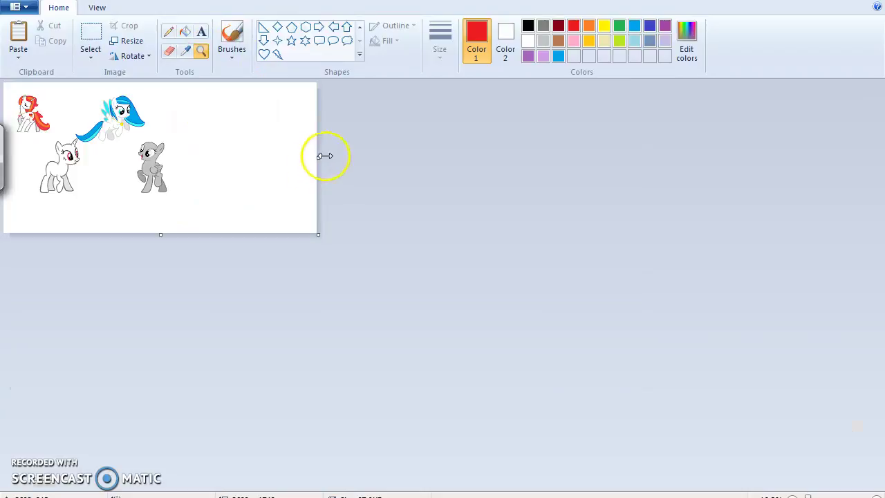
{"action": "left_click", "coordinate": [138, 158]}
{"action": "left_click", "coordinate": [18, 29]}
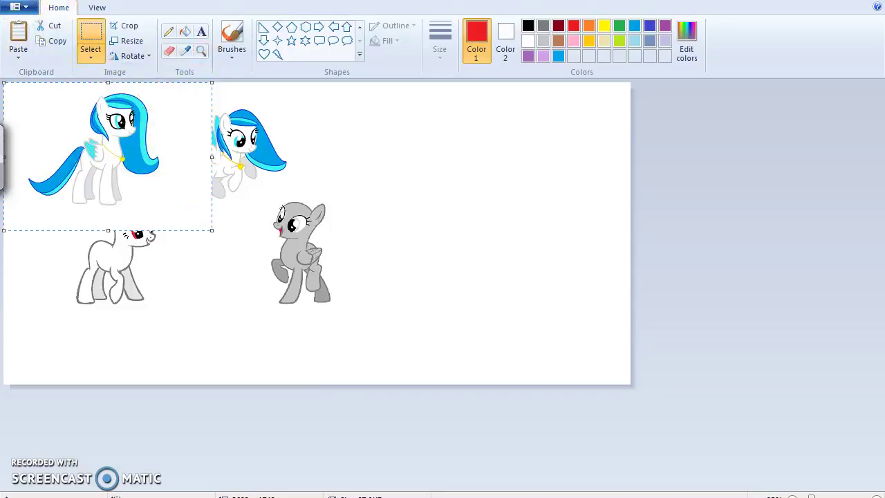
{"action": "left_click", "coordinate": [50, 25]}
{"action": "left_click", "coordinate": [20, 7]}
{"action": "left_click", "coordinate": [20, 7]}
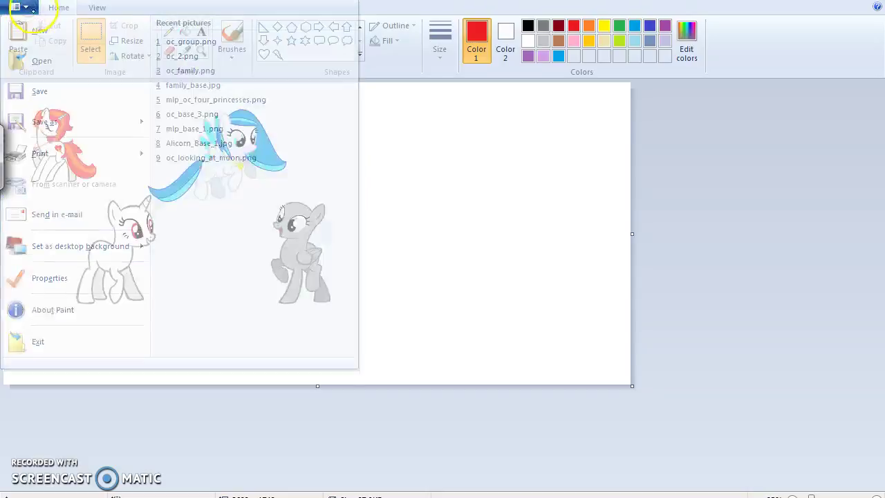
Step: Insert oc_3.png from the Drawings folder, shrink it, and move it to the blank area beside the grey pony
{"action": "left_click", "coordinate": [18, 54]}
{"action": "left_click", "coordinate": [106, 120]}
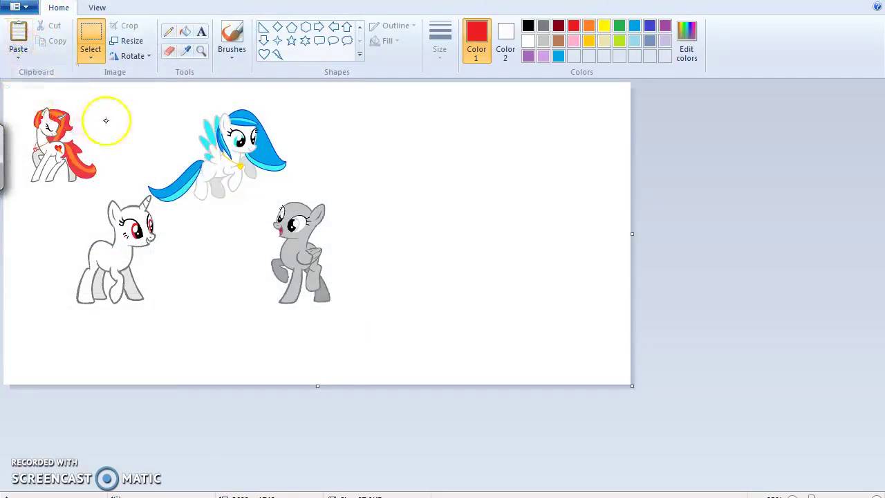
{"action": "left_click", "coordinate": [393, 104]}
{"action": "double_click", "coordinate": [400, 129]}
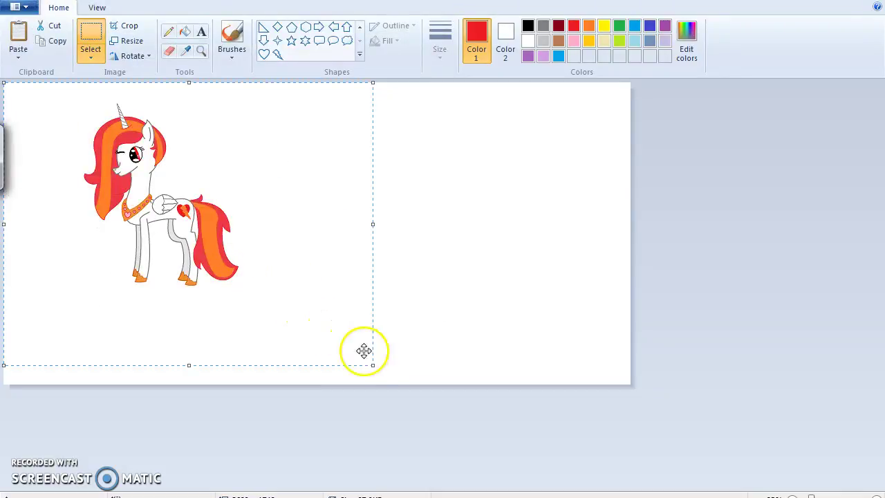
{"action": "left_click_drag", "start_coordinate": [374, 364], "coordinate": [207, 253]}
{"action": "left_click_drag", "start_coordinate": [124, 203], "coordinate": [470, 208]}
Step: Fill the irises of both of the unicorn base's eyes with the bright red sampled from the winking pony's eye
{"action": "left_click", "coordinate": [457, 202]}
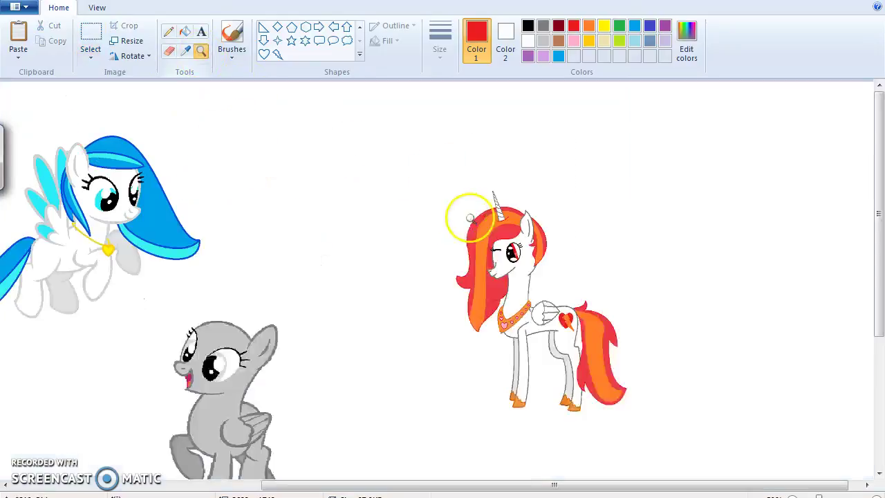
{"action": "left_click", "coordinate": [533, 274]}
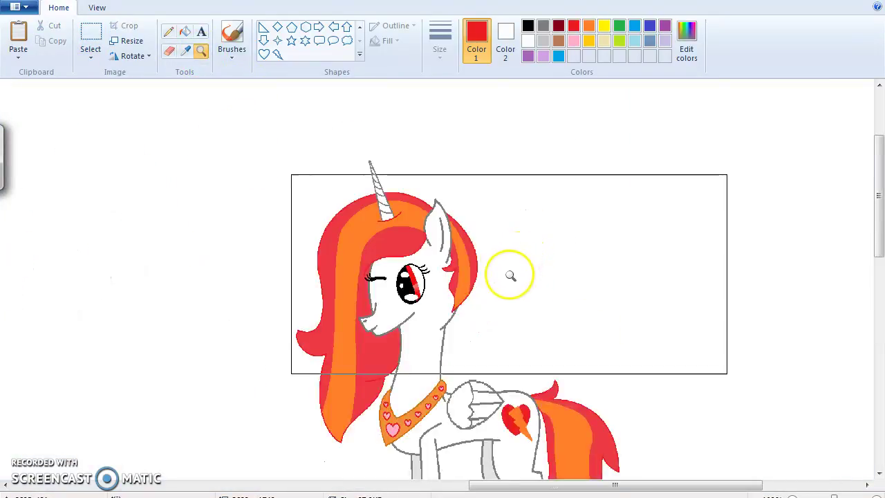
{"action": "left_click", "coordinate": [430, 307]}
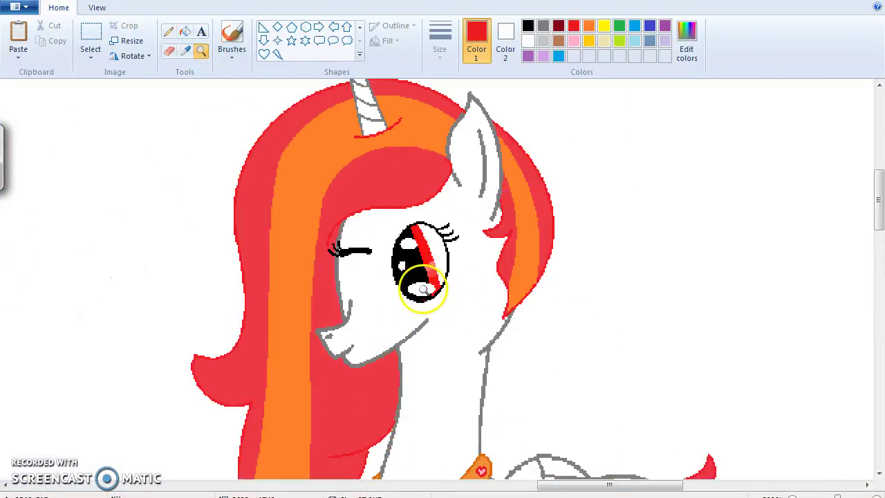
{"action": "left_click", "coordinate": [436, 239]}
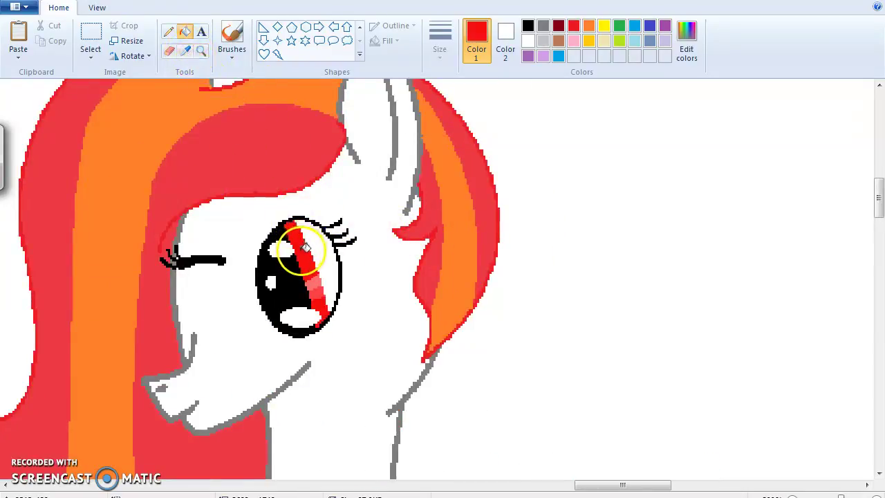
{"action": "mouse_move", "coordinate": [573, 486]}
{"action": "left_mouse_down"}
{"action": "mouse_move", "coordinate": [559, 478]}
{"action": "mouse_move", "coordinate": [311, 466]}
{"action": "mouse_move", "coordinate": [83, 470]}
{"action": "mouse_move", "coordinate": [118, 475]}
{"action": "left_mouse_up"}
{"action": "left_click_drag", "start_coordinate": [878, 200], "coordinate": [723, 233]}
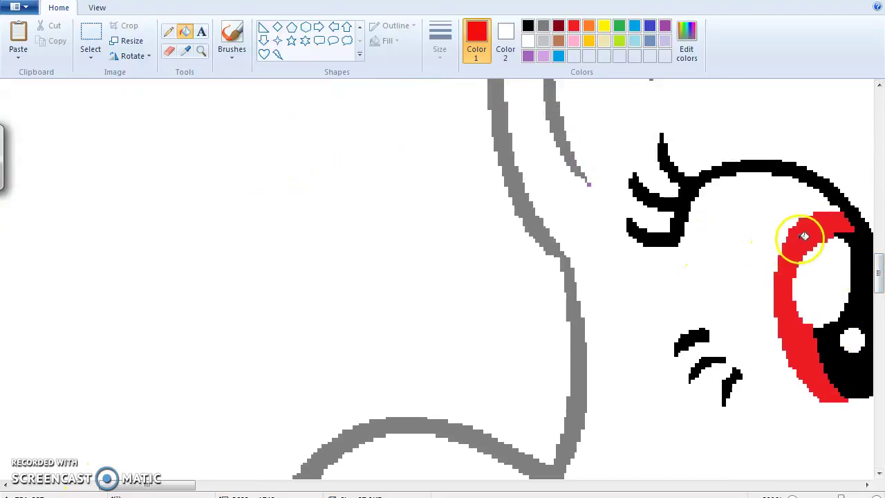
{"action": "left_click_drag", "start_coordinate": [161, 483], "coordinate": [207, 483]}
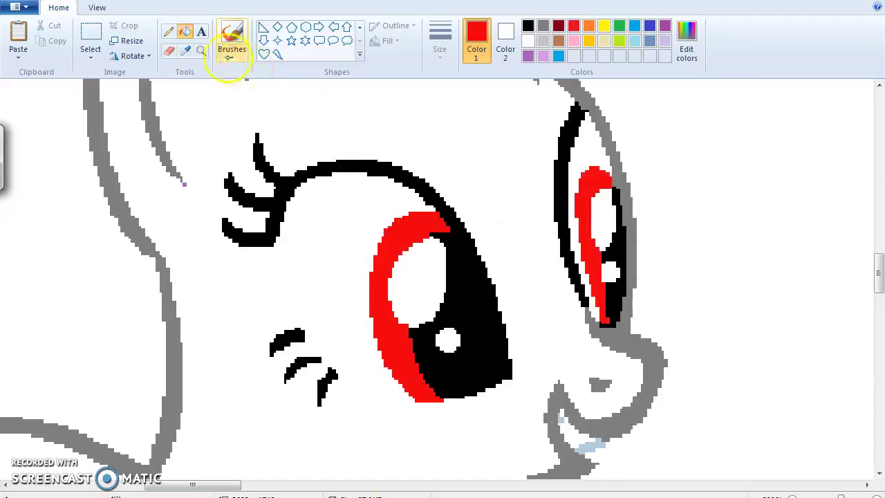
Step: Sample the darker red of the mane's outline from the closed-eyed red-and-orange-maned pony
{"action": "right_click", "coordinate": [371, 192]}
{"action": "right_click", "coordinate": [332, 201]}
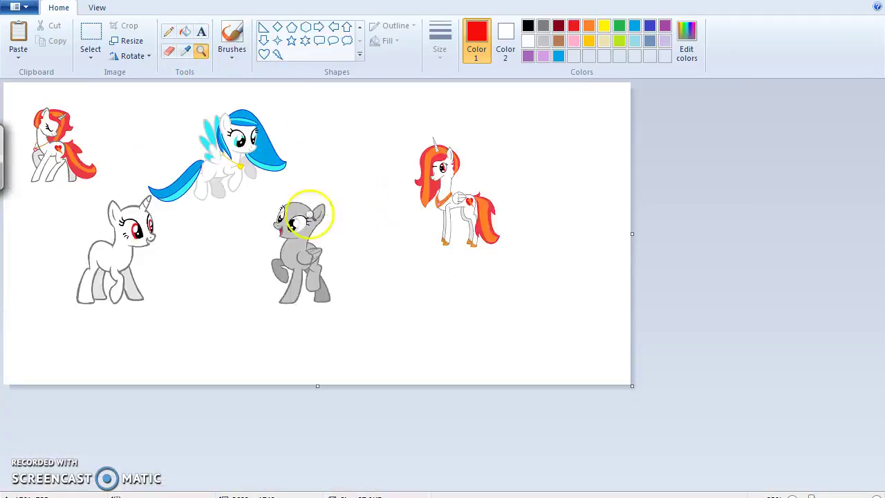
{"action": "left_click", "coordinate": [187, 225]}
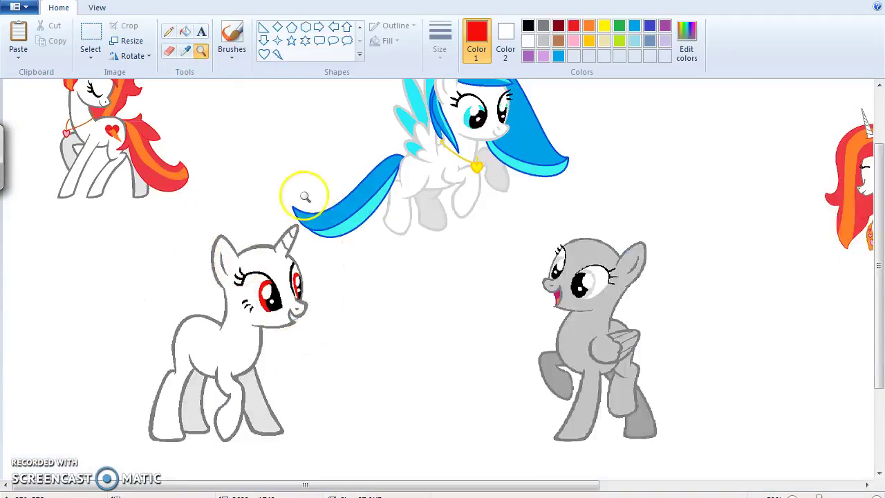
{"action": "left_click_drag", "start_coordinate": [872, 187], "coordinate": [853, 145]}
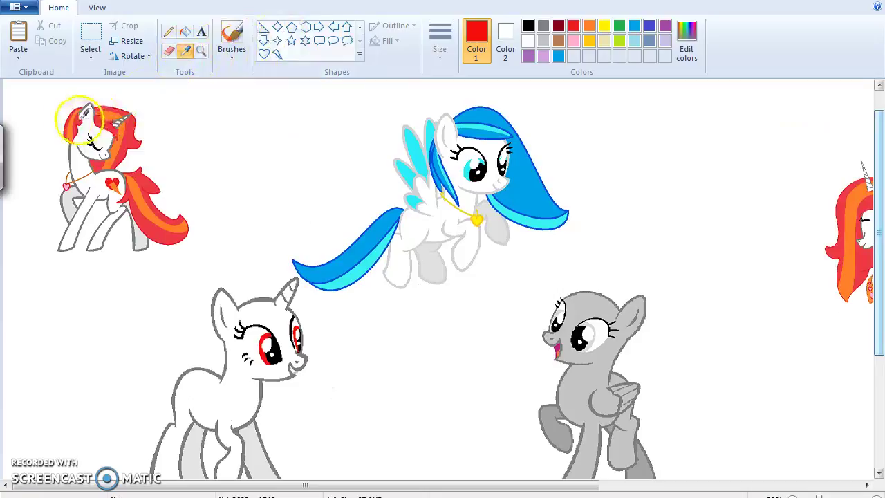
{"action": "left_click", "coordinate": [200, 51]}
{"action": "left_click", "coordinate": [132, 152]}
{"action": "left_click", "coordinate": [198, 188]}
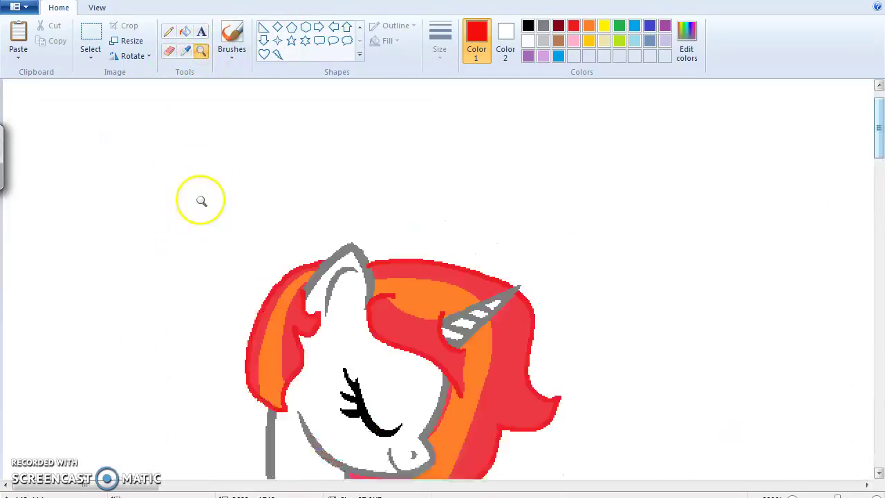
{"action": "left_click", "coordinate": [258, 225]}
{"action": "left_click", "coordinate": [186, 51]}
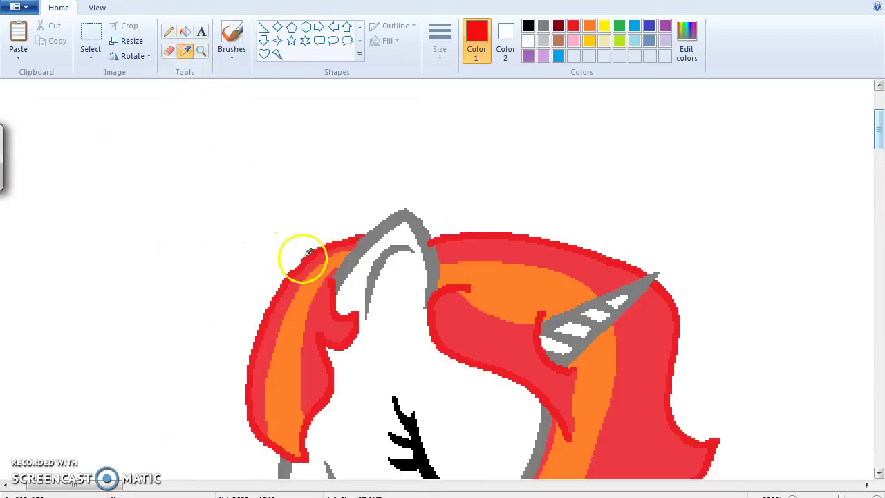
{"action": "left_click", "coordinate": [307, 256]}
Step: With the Curve tool, draw a red hairline from the unicorn base's ear across its forehead and a short curve over the horn's base
{"action": "left_click", "coordinate": [201, 51]}
{"action": "right_click", "coordinate": [408, 220]}
{"action": "right_click", "coordinate": [464, 255]}
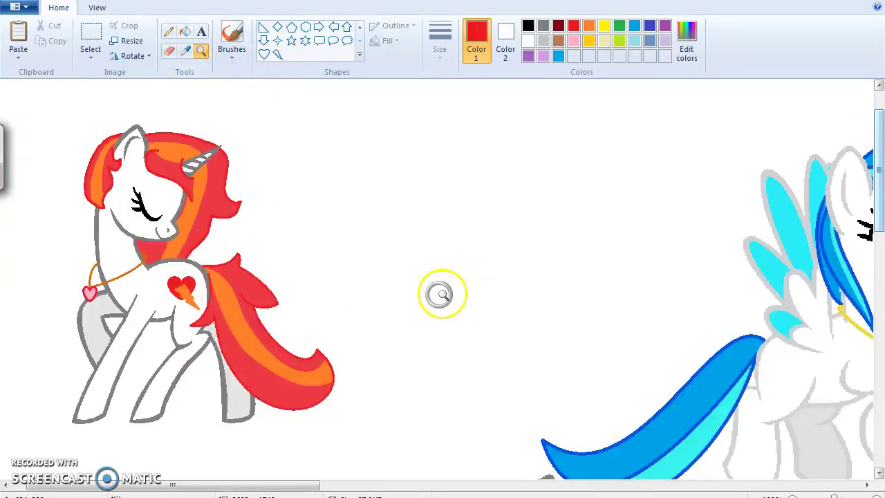
{"action": "right_click", "coordinate": [441, 295]}
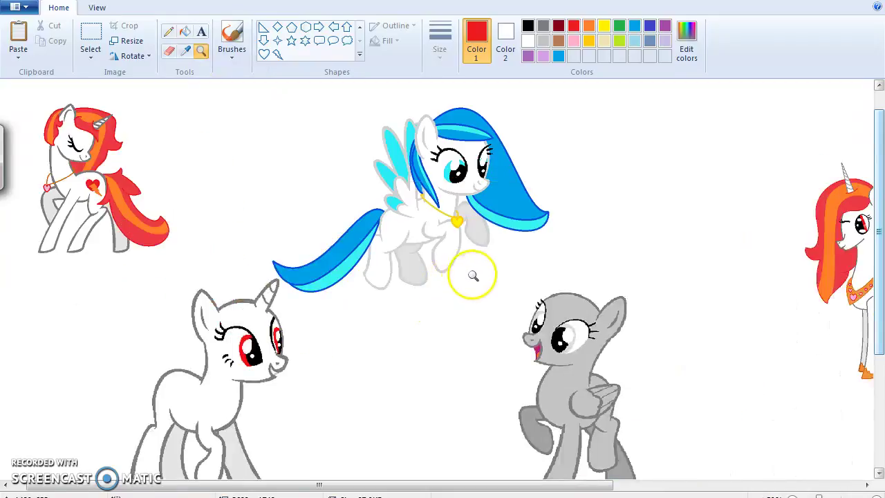
{"action": "left_click", "coordinate": [260, 315]}
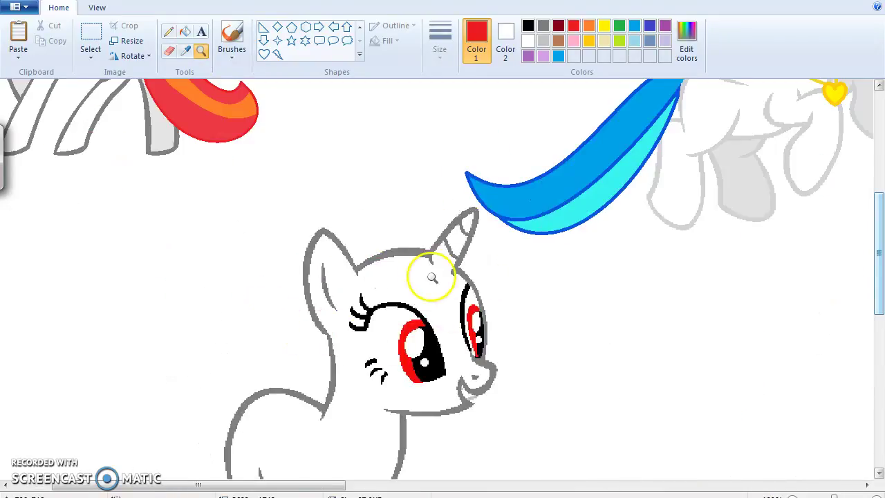
{"action": "left_click", "coordinate": [359, 26]}
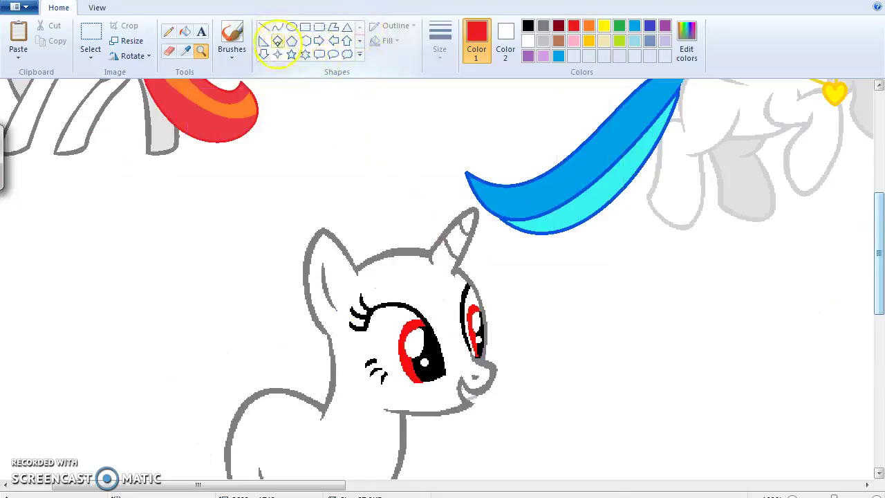
{"action": "left_click", "coordinate": [277, 26]}
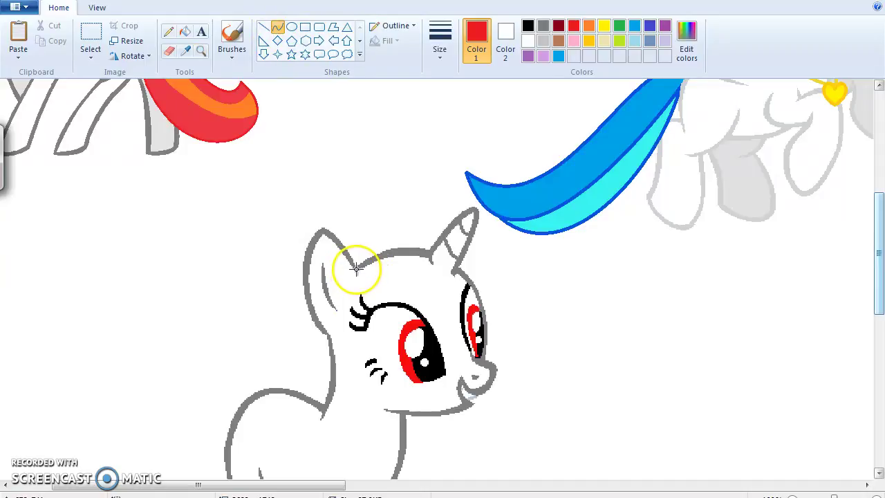
{"action": "left_click_drag", "start_coordinate": [349, 265], "coordinate": [507, 322]}
{"action": "left_click_drag", "start_coordinate": [379, 273], "coordinate": [441, 257]}
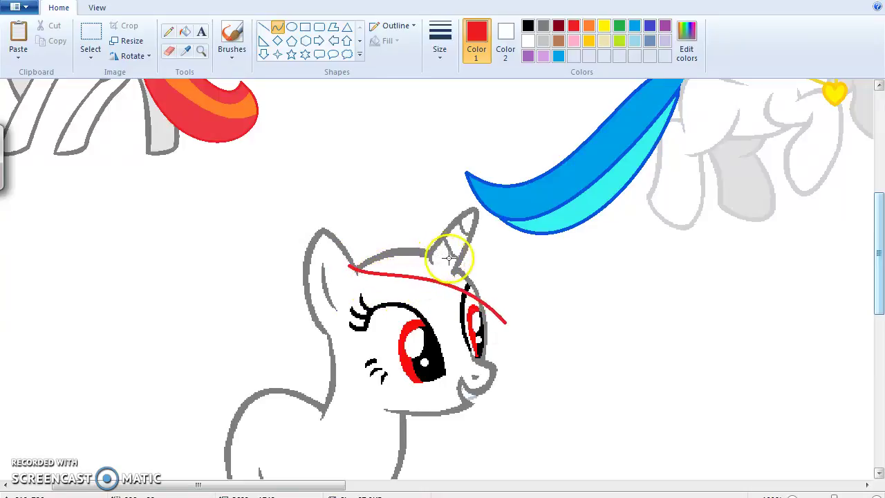
{"action": "left_click", "coordinate": [449, 255]}
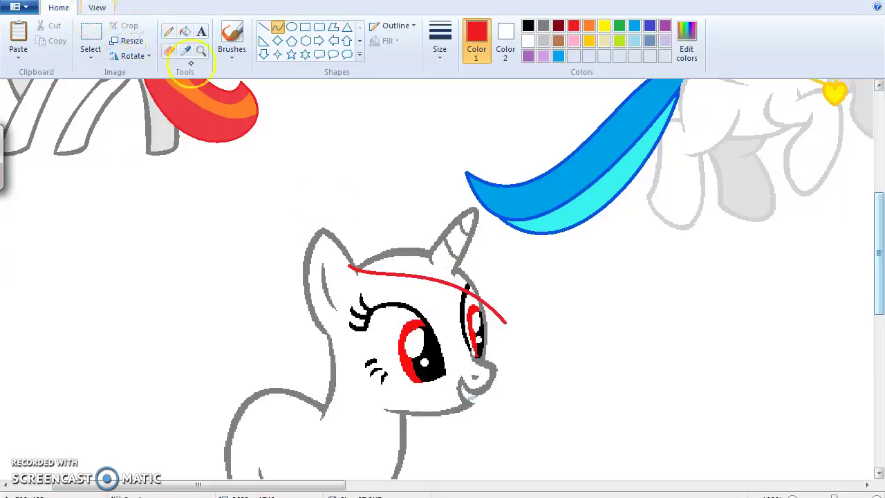
{"action": "left_click_drag", "start_coordinate": [429, 239], "coordinate": [477, 271]}
{"action": "left_click_drag", "start_coordinate": [437, 250], "coordinate": [472, 256]}
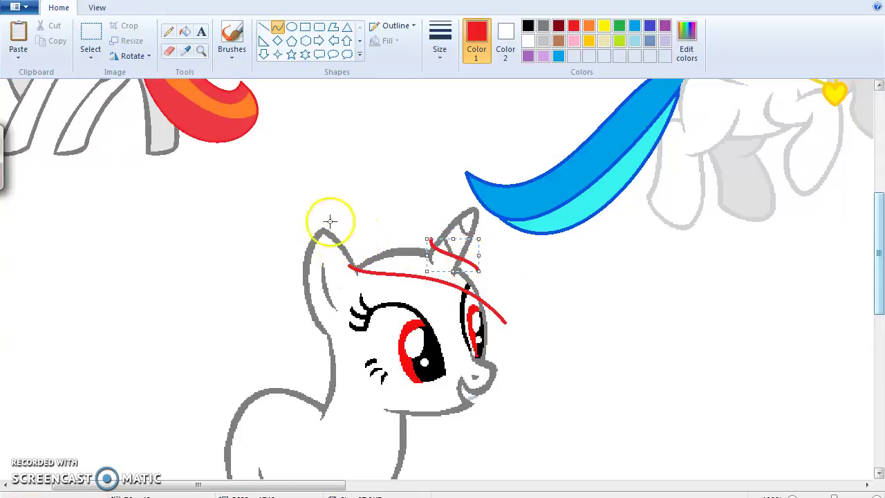
Step: Draw the mane's outer red curve from the ear over the horn and down past the muzzle, ending it in a small curled tip
{"action": "mouse_move", "coordinate": [880, 207]}
{"action": "left_mouse_down"}
{"action": "mouse_move", "coordinate": [861, 127]}
{"action": "mouse_move", "coordinate": [853, 211]}
{"action": "mouse_move", "coordinate": [571, 225]}
{"action": "left_mouse_up"}
{"action": "mouse_move", "coordinate": [338, 173]}
{"action": "left_mouse_down"}
{"action": "mouse_move", "coordinate": [403, 148]}
{"action": "mouse_move", "coordinate": [558, 251]}
{"action": "mouse_move", "coordinate": [555, 303]}
{"action": "left_mouse_up"}
{"action": "left_click_drag", "start_coordinate": [482, 263], "coordinate": [548, 159]}
{"action": "left_click", "coordinate": [539, 145]}
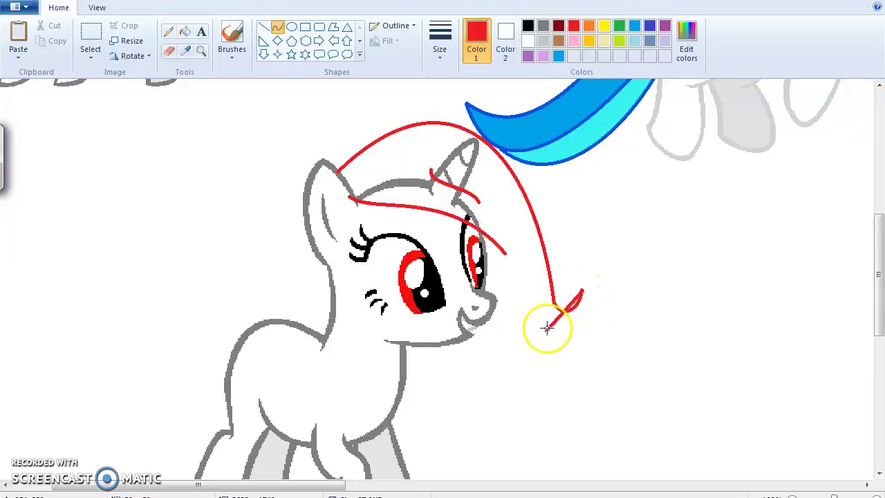
{"action": "left_click_drag", "start_coordinate": [602, 310], "coordinate": [569, 345]}
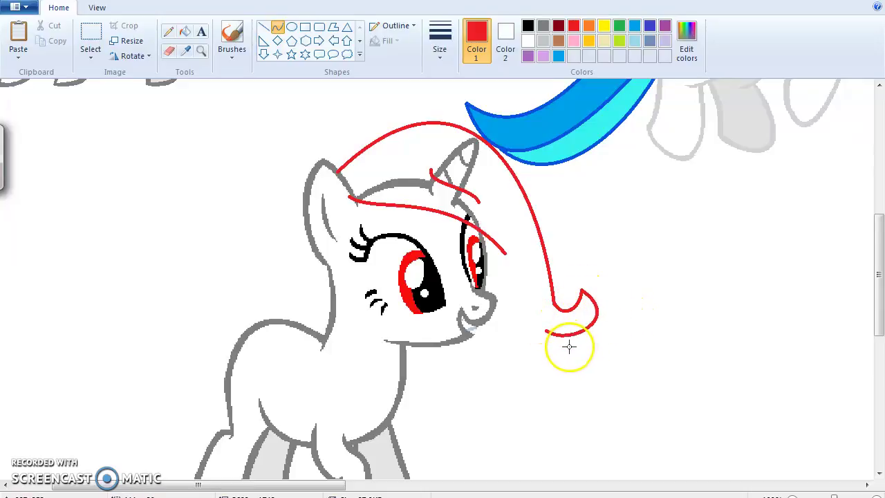
Step: Continue the mane outline with an inward-bowed red curve from the curled tip down to a lower outer point
{"action": "left_click_drag", "start_coordinate": [874, 243], "coordinate": [870, 283]}
{"action": "left_click", "coordinate": [461, 271]}
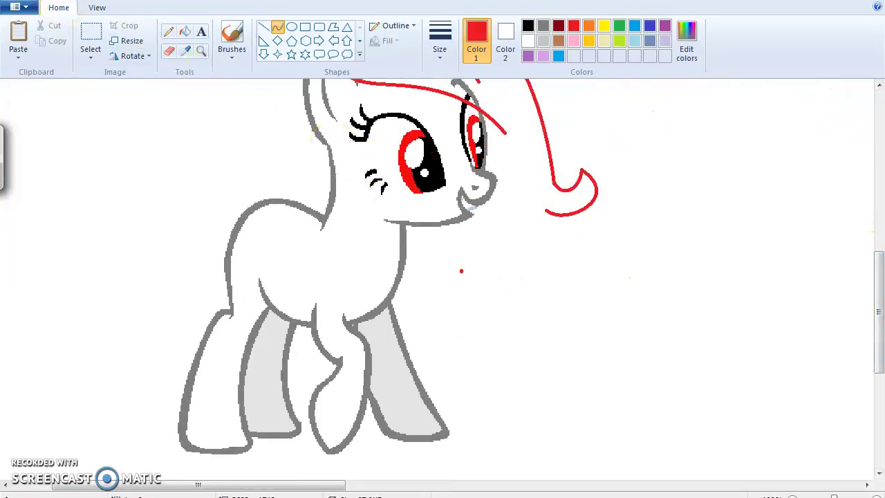
{"action": "mouse_move", "coordinate": [546, 211]}
{"action": "left_mouse_down"}
{"action": "mouse_move", "coordinate": [568, 309]}
{"action": "mouse_move", "coordinate": [600, 336]}
{"action": "left_mouse_up"}
{"action": "left_click_drag", "start_coordinate": [565, 269], "coordinate": [480, 304]}
{"action": "left_click_drag", "start_coordinate": [558, 322], "coordinate": [539, 364]}
{"action": "left_click", "coordinate": [623, 342]}
Step: Draw the mane's bottom edge as a rounded red curve between its lower outer point and the unicorn base's chest
{"action": "left_click_drag", "start_coordinate": [598, 340], "coordinate": [408, 260]}
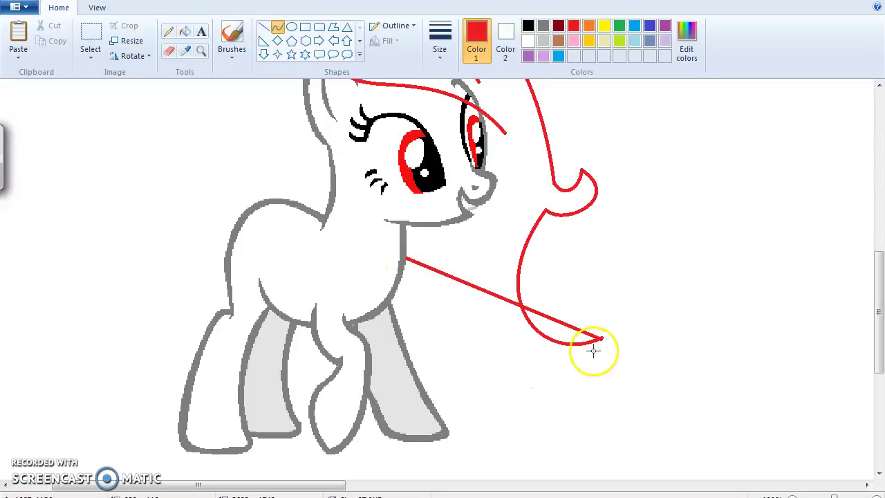
{"action": "left_click_drag", "start_coordinate": [564, 332], "coordinate": [596, 449]}
{"action": "left_click_drag", "start_coordinate": [495, 330], "coordinate": [357, 413]}
{"action": "left_click", "coordinate": [649, 316]}
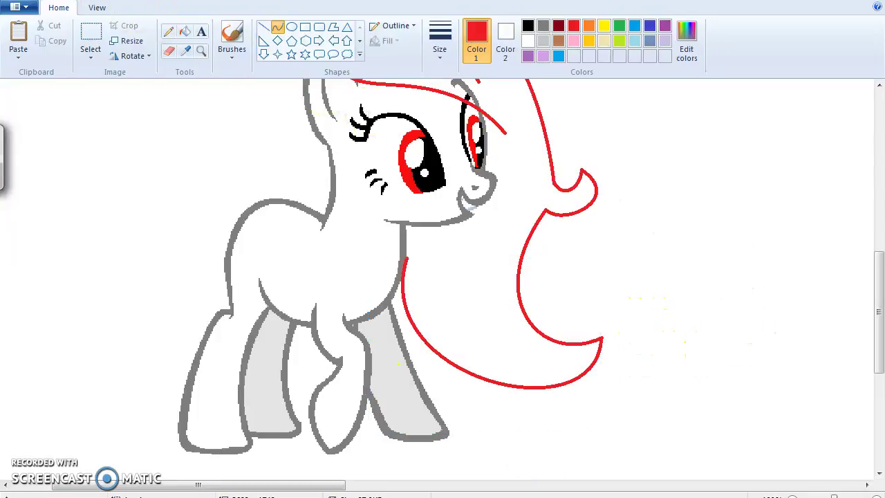
Step: Draw a small curled lock with two red curves on the unicorn base's neck just below the ear
{"action": "left_click_drag", "start_coordinate": [874, 257], "coordinate": [872, 201]}
{"action": "left_click", "coordinate": [200, 51]}
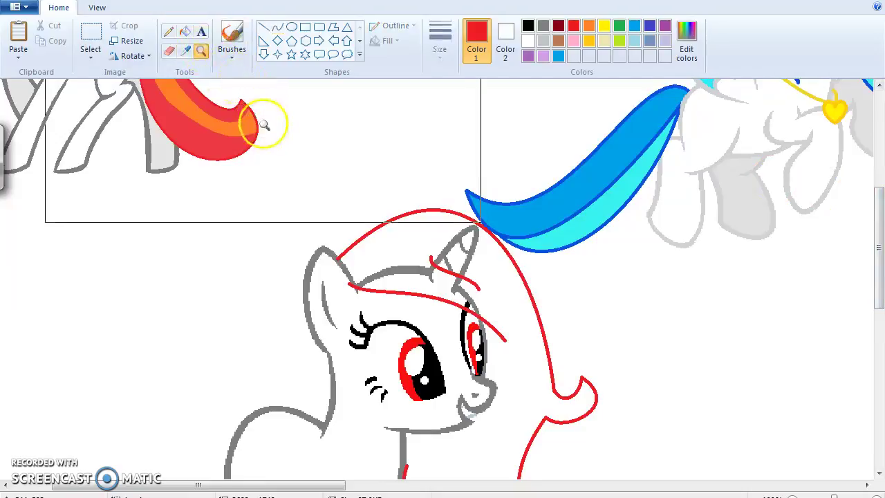
{"action": "right_click", "coordinate": [275, 145]}
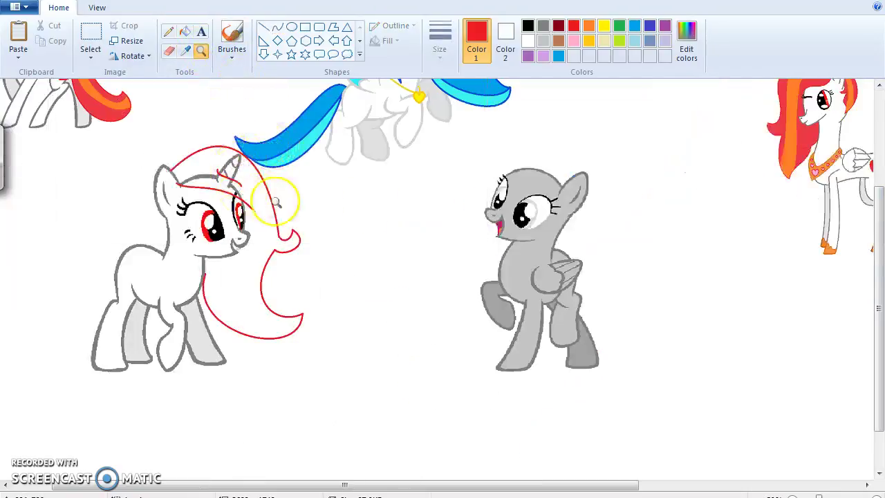
{"action": "left_click_drag", "start_coordinate": [878, 240], "coordinate": [775, 158]}
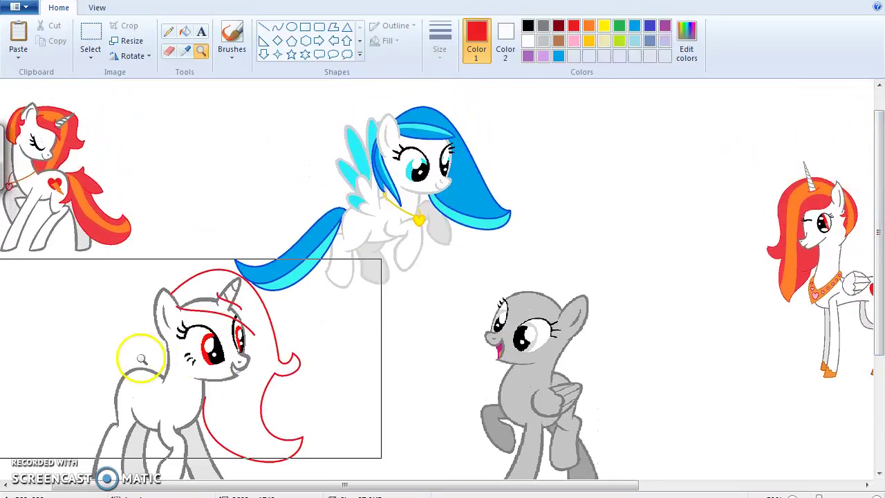
{"action": "left_click", "coordinate": [277, 28]}
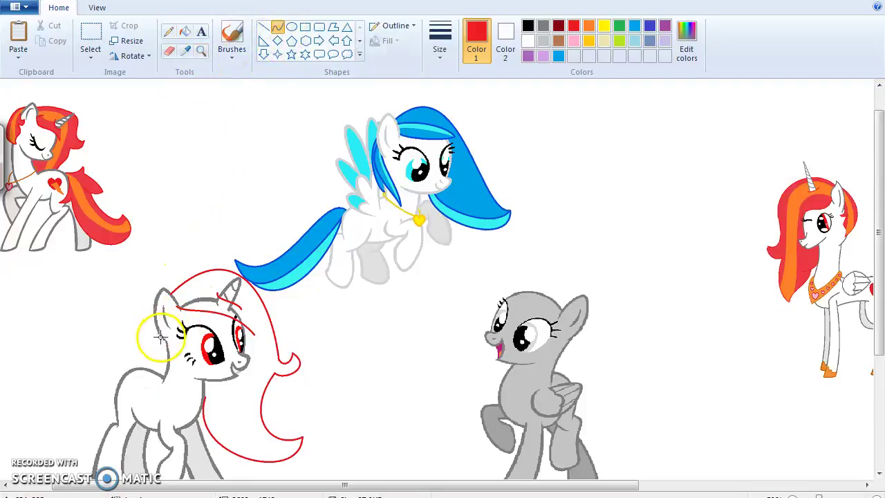
{"action": "left_click", "coordinate": [200, 51]}
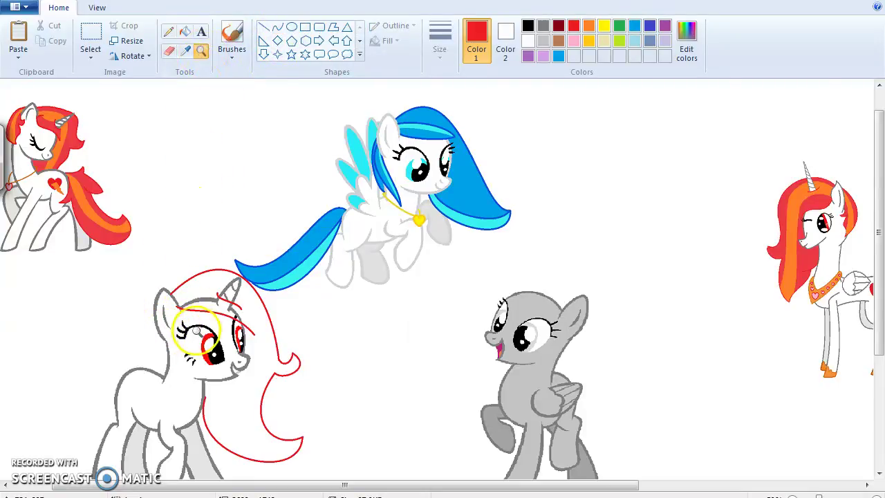
{"action": "left_click", "coordinate": [196, 319]}
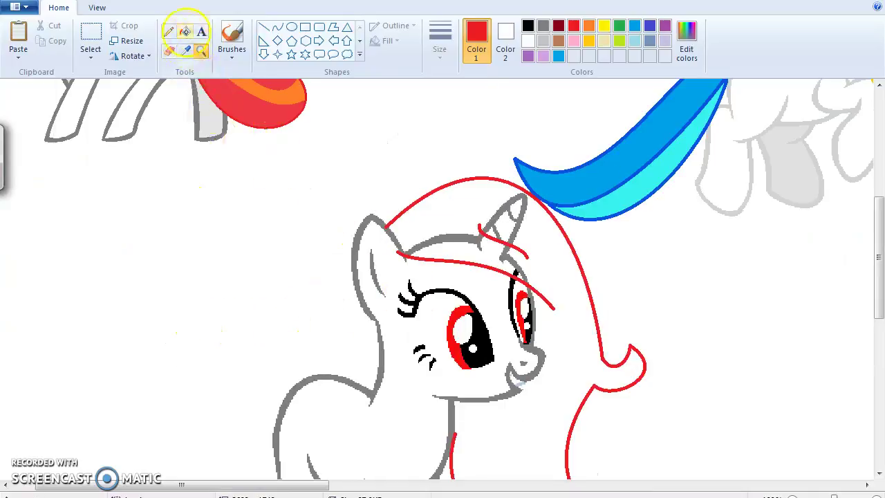
{"action": "left_click", "coordinate": [278, 28]}
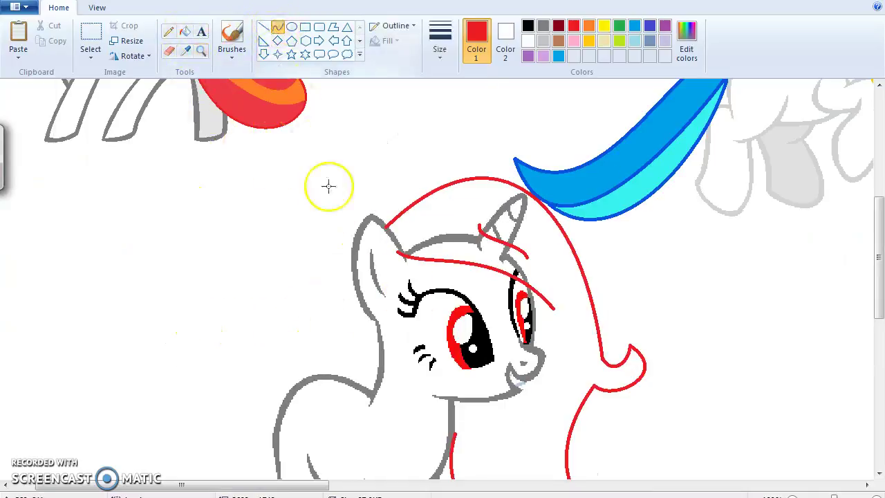
{"action": "left_click_drag", "start_coordinate": [372, 319], "coordinate": [391, 326]}
{"action": "left_click", "coordinate": [367, 326]}
{"action": "left_click", "coordinate": [386, 322]}
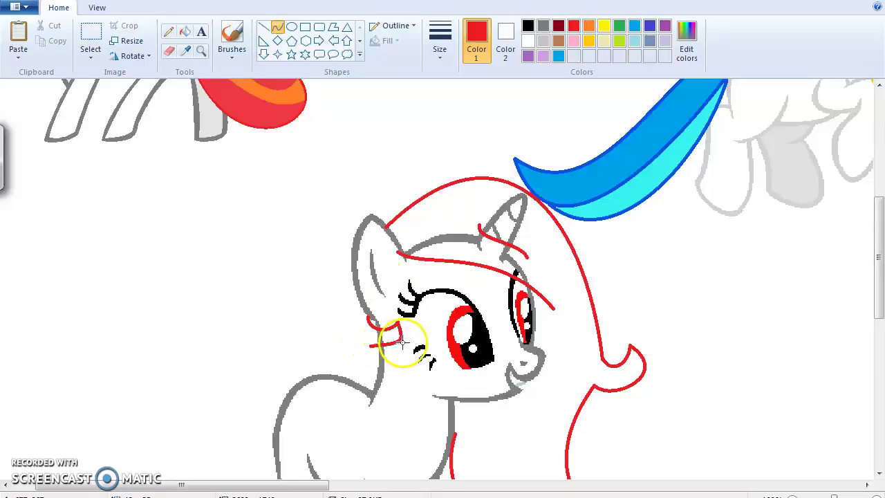
Step: Outline the back part of the mane with red curves from the small lock down the neck and around behind it to the ear
{"action": "mouse_move", "coordinate": [872, 237]}
{"action": "left_mouse_down"}
{"action": "mouse_move", "coordinate": [873, 167]}
{"action": "mouse_move", "coordinate": [872, 249]}
{"action": "left_mouse_up"}
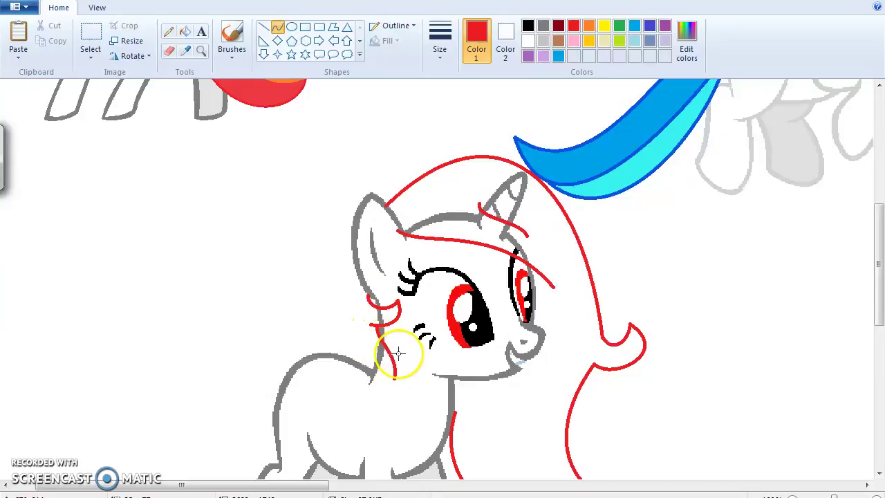
{"action": "left_click_drag", "start_coordinate": [391, 379], "coordinate": [394, 376]}
{"action": "left_click_drag", "start_coordinate": [370, 319], "coordinate": [341, 390]}
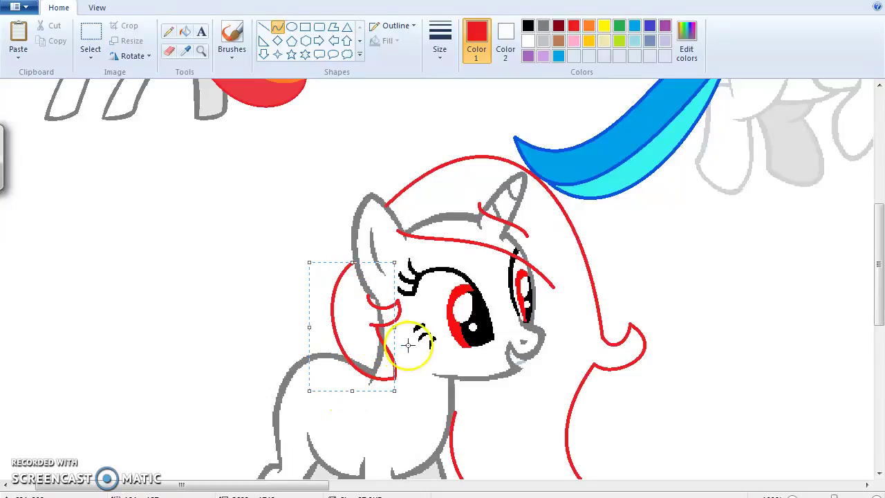
{"action": "left_click_drag", "start_coordinate": [878, 242], "coordinate": [806, 258]}
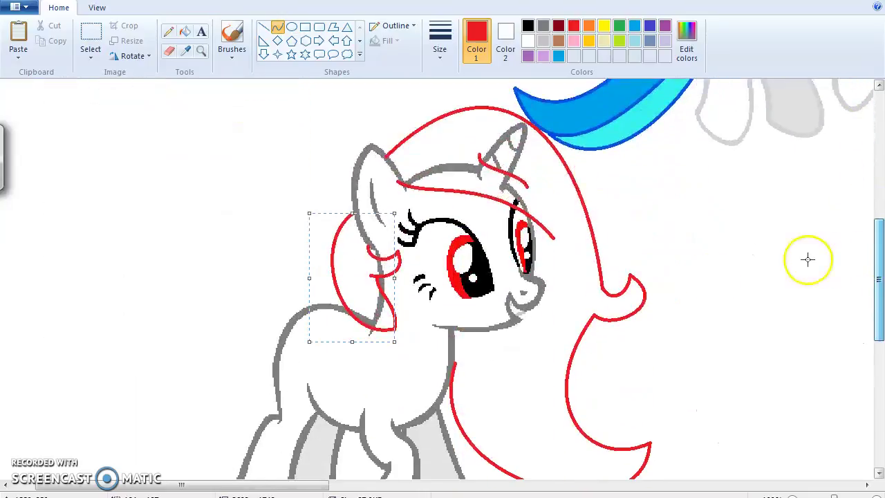
{"action": "left_click", "coordinate": [419, 313]}
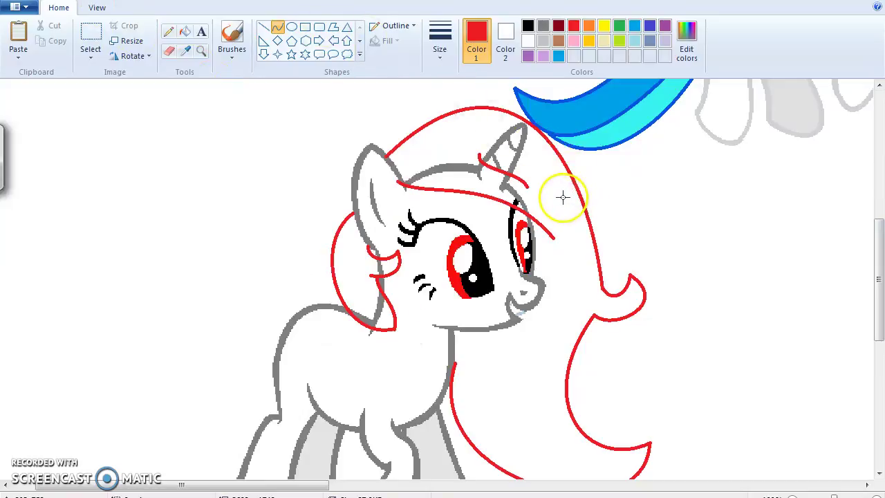
Step: Draw the tail's upper red edge from the rump to a pointed tip, with a short curve turning back inward below it
{"action": "left_click_drag", "start_coordinate": [875, 219], "coordinate": [864, 249]}
{"action": "left_click_drag", "start_coordinate": [287, 240], "coordinate": [266, 248]}
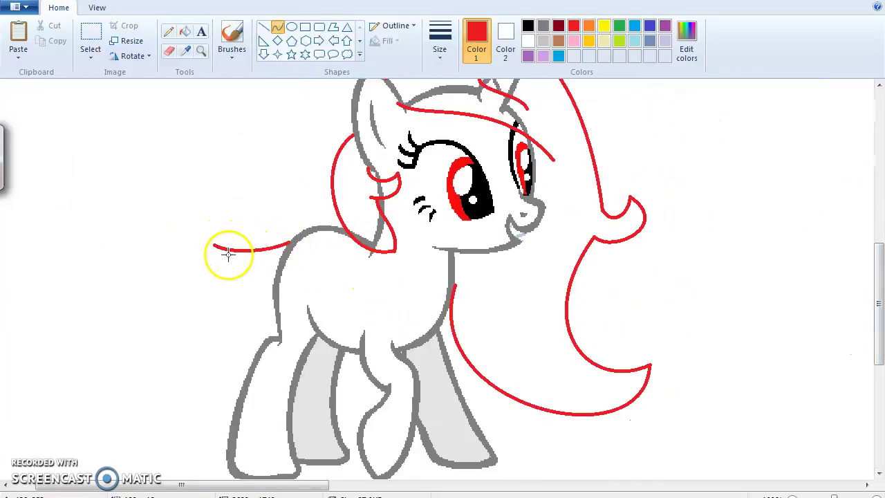
{"action": "left_click", "coordinate": [185, 258]}
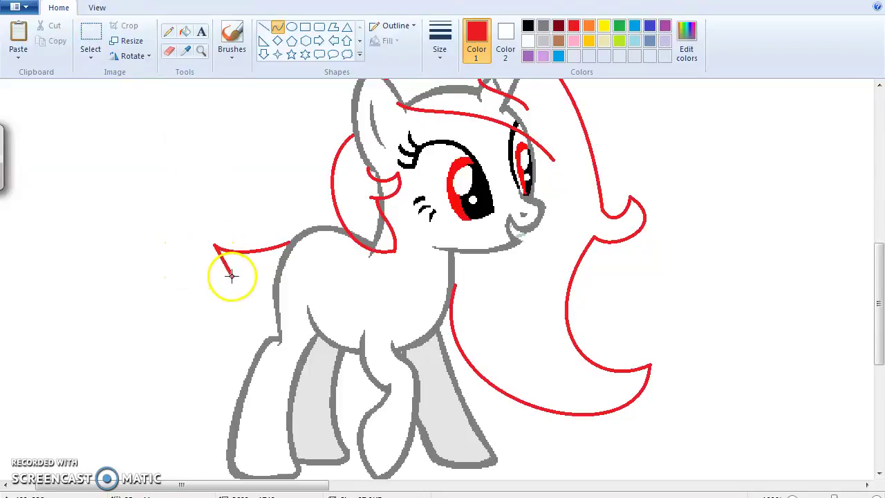
{"action": "left_click_drag", "start_coordinate": [226, 271], "coordinate": [236, 283]}
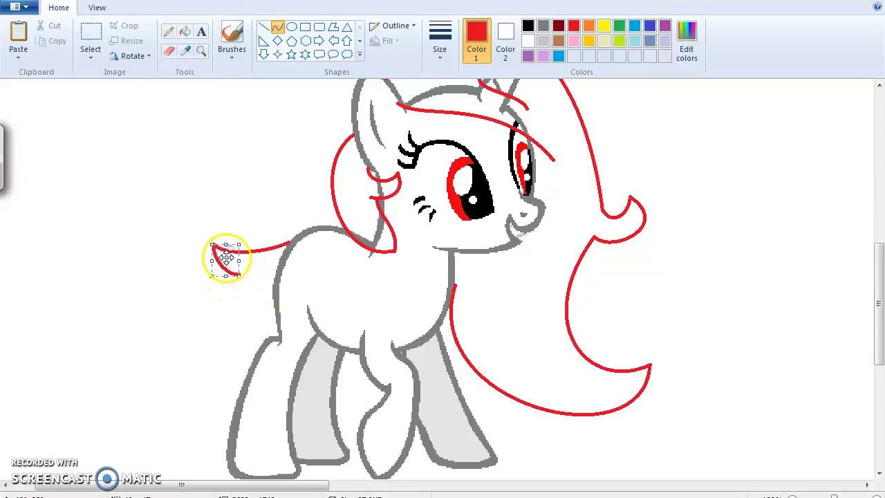
{"action": "right_click", "coordinate": [222, 253]}
Step: Draw a bowed red curve from the tail's inner notch outward and down to extend the tail outline
{"action": "left_click_drag", "start_coordinate": [875, 254], "coordinate": [876, 273]}
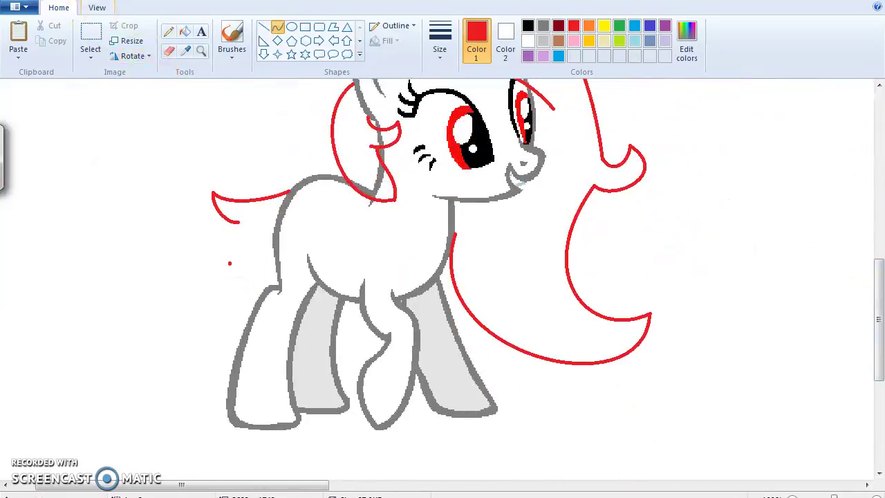
{"action": "left_click_drag", "start_coordinate": [230, 263], "coordinate": [169, 265]}
{"action": "left_click", "coordinate": [187, 245]}
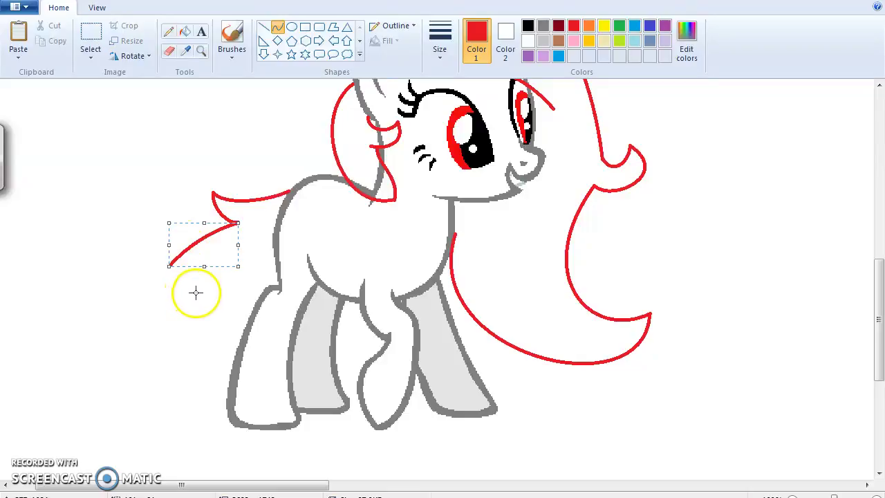
Step: Draw a short red curve inward from the tail's second tip and a long curve sweeping down to a pointed end
{"action": "left_click_drag", "start_coordinate": [196, 294], "coordinate": [169, 266]}
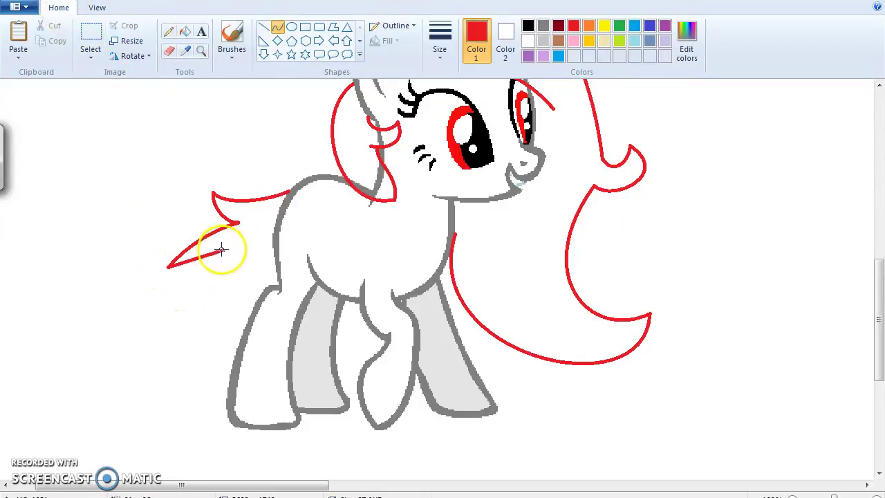
{"action": "left_click_drag", "start_coordinate": [190, 268], "coordinate": [214, 259]}
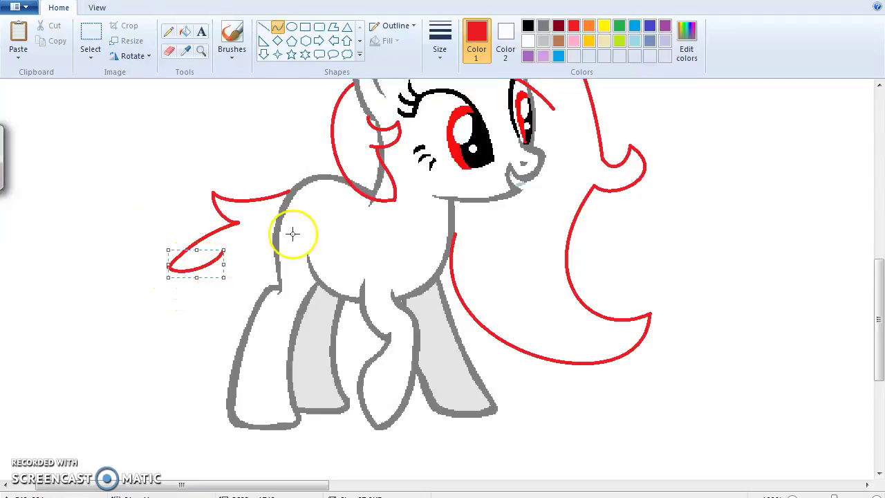
{"action": "left_click_drag", "start_coordinate": [878, 222], "coordinate": [855, 277]}
{"action": "left_click", "coordinate": [180, 286]}
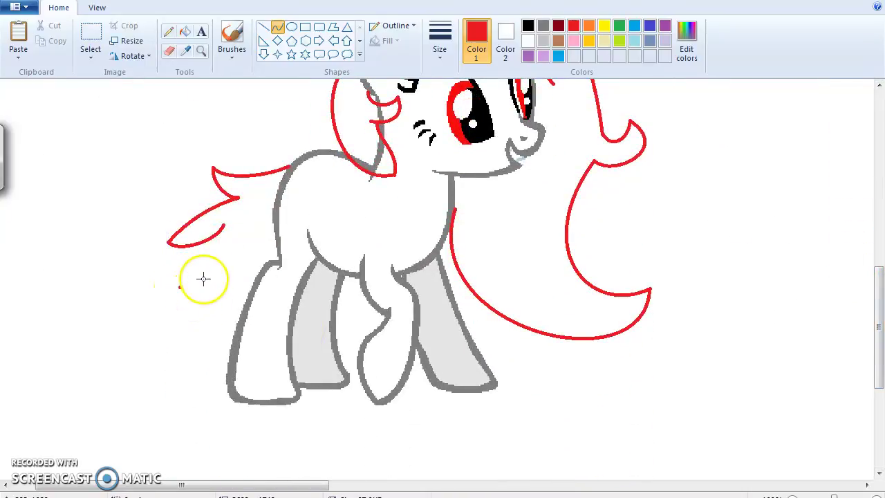
{"action": "left_click", "coordinate": [214, 236]}
{"action": "left_click_drag", "start_coordinate": [211, 237], "coordinate": [62, 347]}
{"action": "left_click_drag", "start_coordinate": [170, 281], "coordinate": [99, 379]}
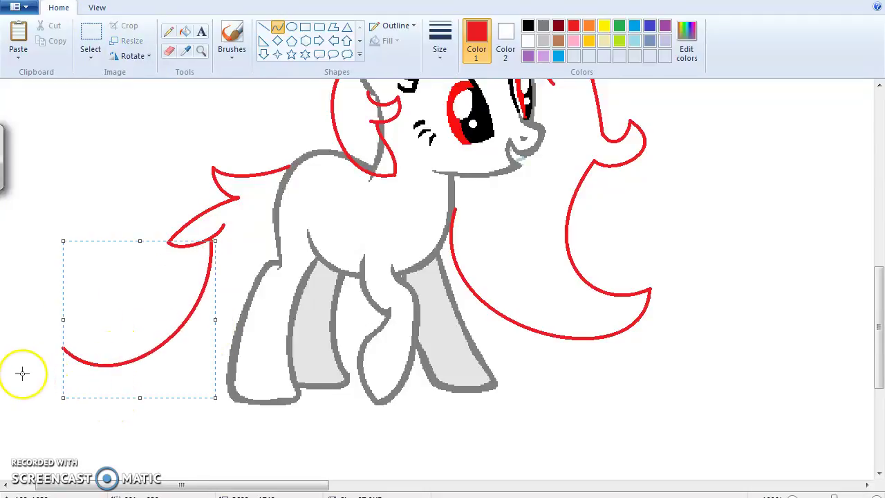
Step: Draw the tail's lower red edge from its end up over the hind leg, joined to a small curled lock on the rump
{"action": "left_click_drag", "start_coordinate": [62, 349], "coordinate": [285, 280]}
{"action": "left_click_drag", "start_coordinate": [208, 307], "coordinate": [288, 439]}
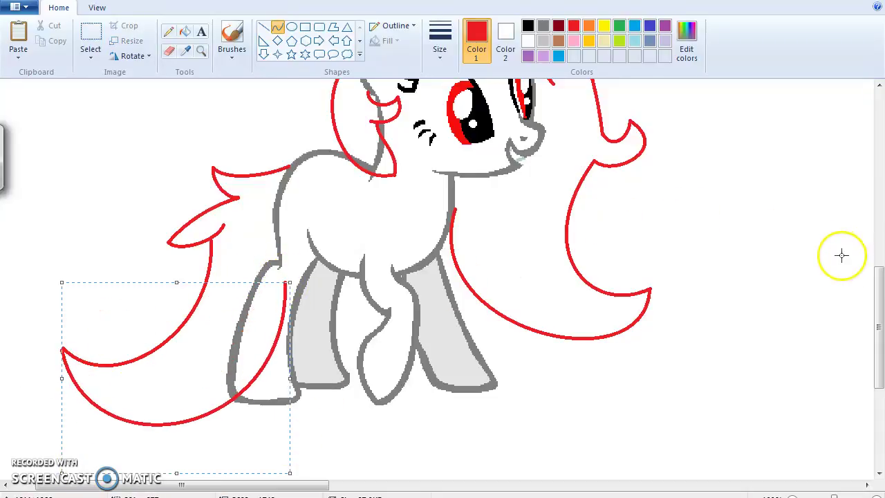
{"action": "left_click_drag", "start_coordinate": [875, 276], "coordinate": [276, 269]}
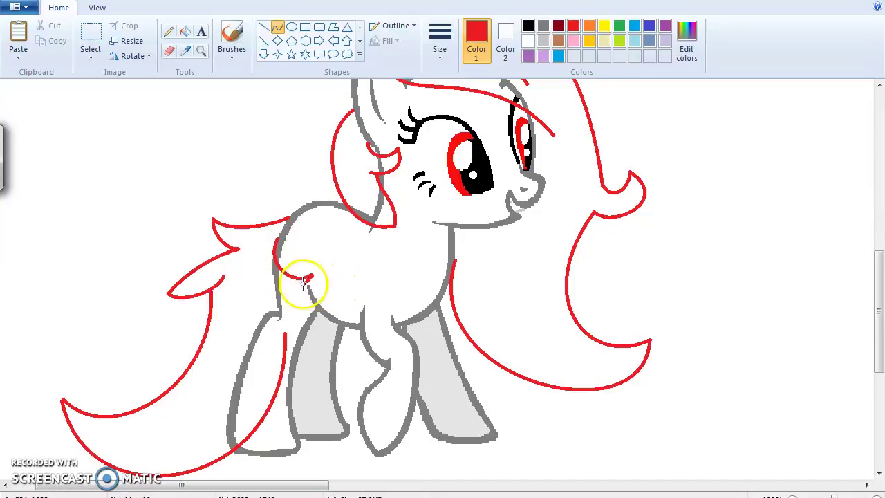
{"action": "left_click_drag", "start_coordinate": [309, 296], "coordinate": [273, 300]}
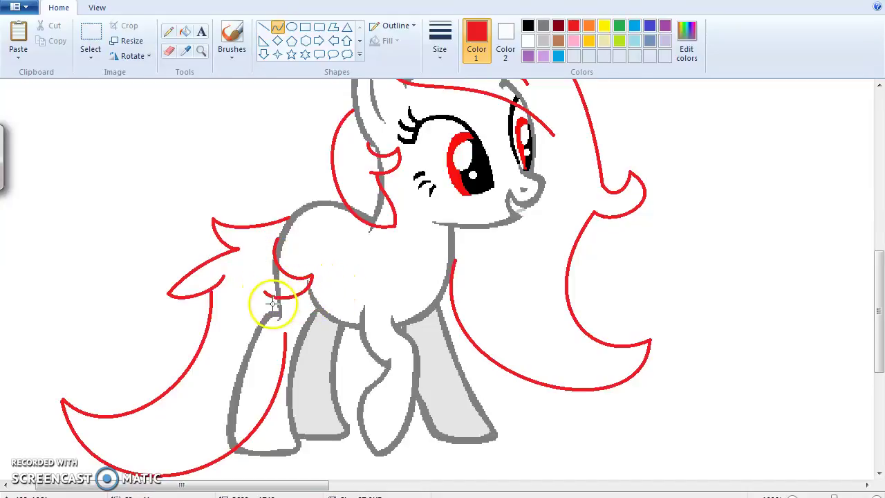
{"action": "left_click", "coordinate": [284, 334]}
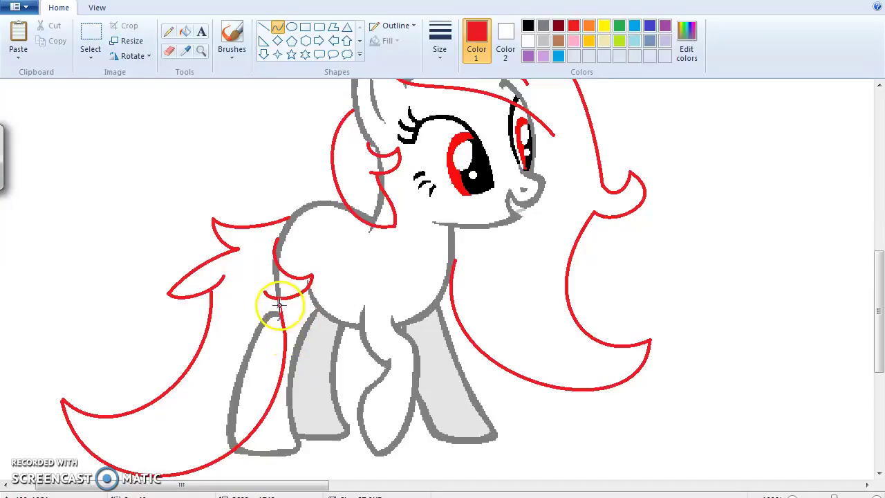
{"action": "left_click_drag", "start_coordinate": [281, 298], "coordinate": [281, 331]}
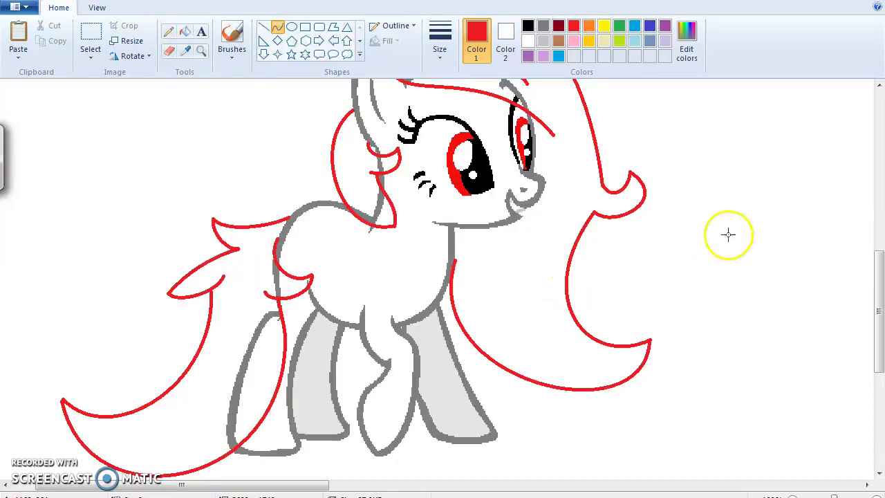
Step: Paint out in white the head outline, horn base and eye line crossing the unicorn's front mane
{"action": "left_click_drag", "start_coordinate": [880, 276], "coordinate": [877, 243]}
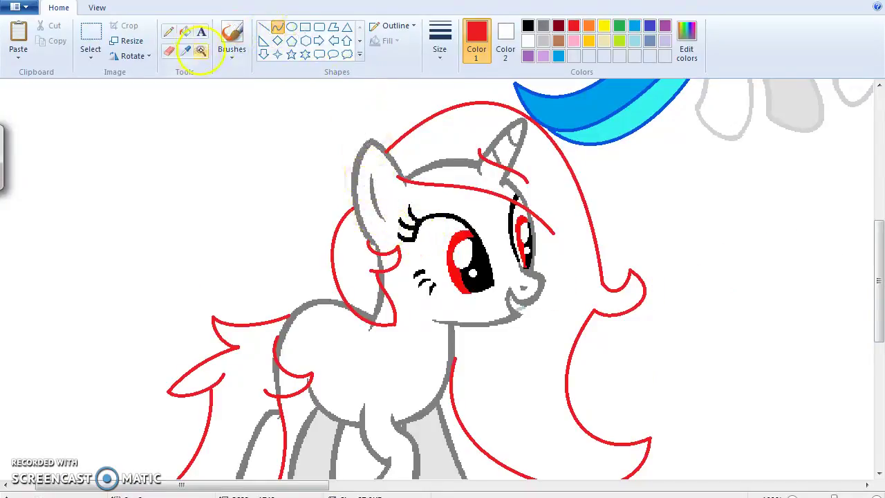
{"action": "left_click", "coordinate": [200, 52]}
{"action": "left_click", "coordinate": [477, 232]}
{"action": "left_click", "coordinate": [366, 153]}
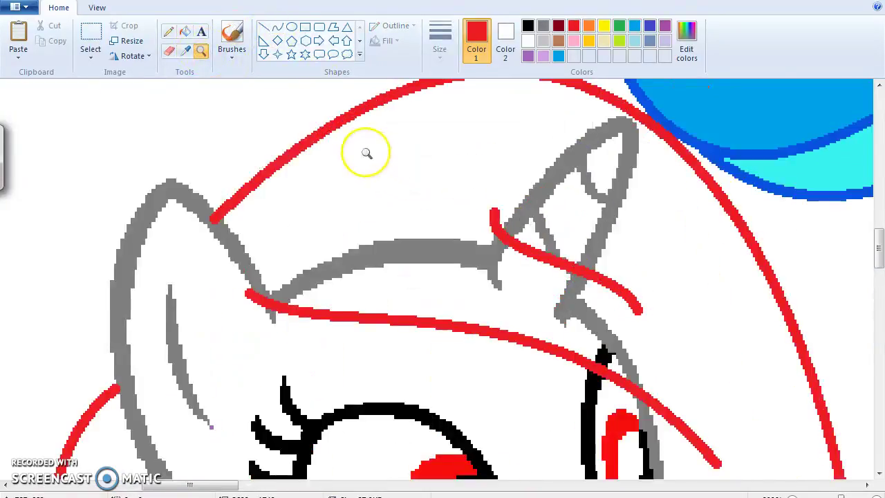
{"action": "left_click", "coordinate": [169, 31]}
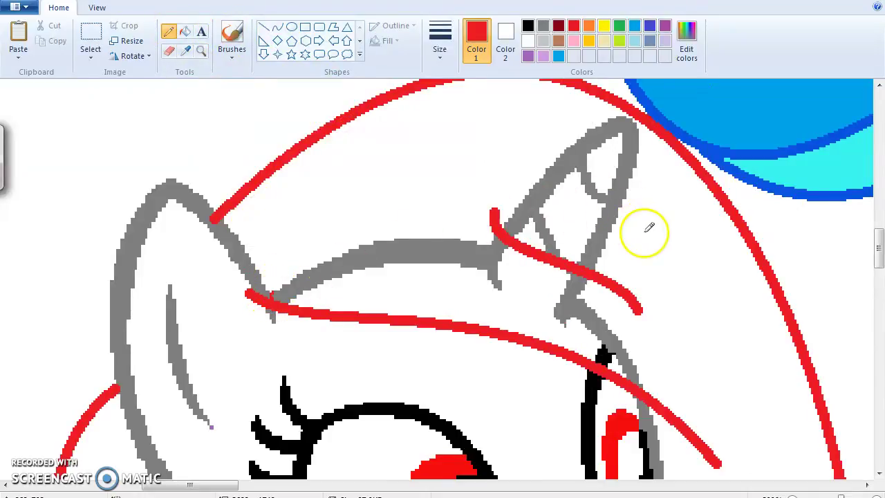
{"action": "left_click", "coordinate": [185, 31]}
{"action": "left_click", "coordinate": [527, 40]}
{"action": "left_click", "coordinate": [481, 250]}
{"action": "left_click", "coordinate": [620, 331]}
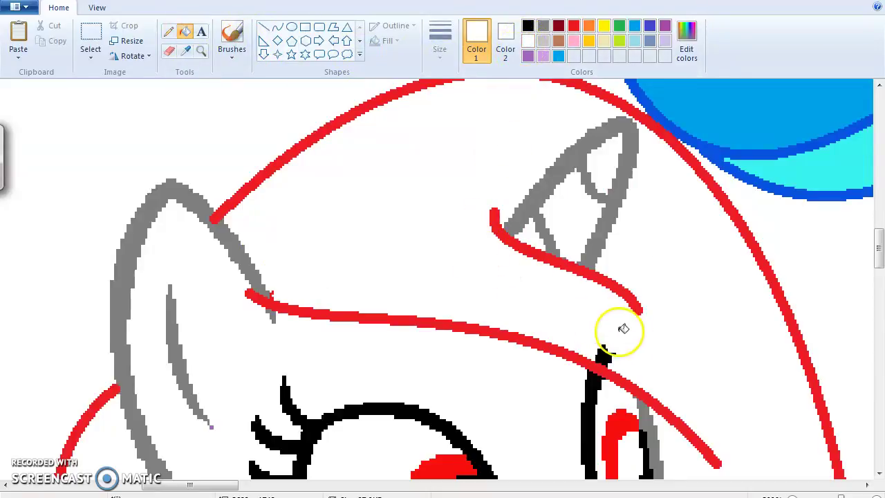
{"action": "left_click", "coordinate": [600, 350]}
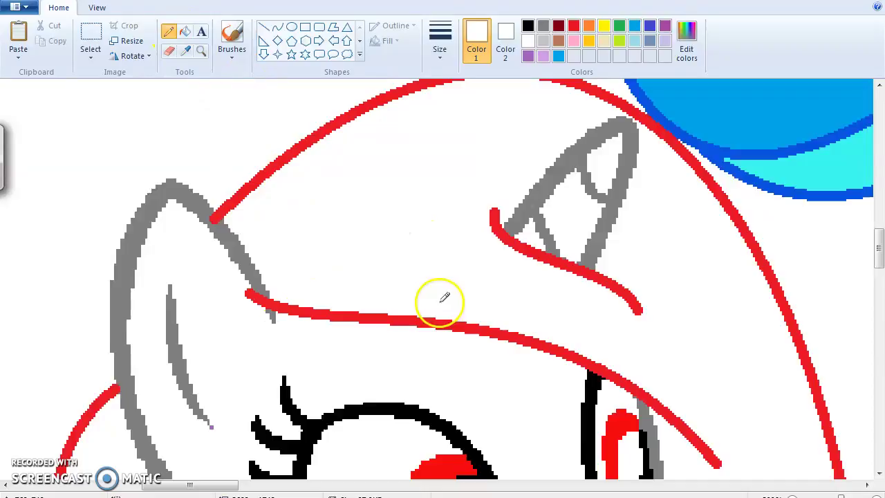
Step: Fill the grey neck and back lines inside the back part of the mane with white
{"action": "left_click_drag", "start_coordinate": [221, 486], "coordinate": [205, 486]}
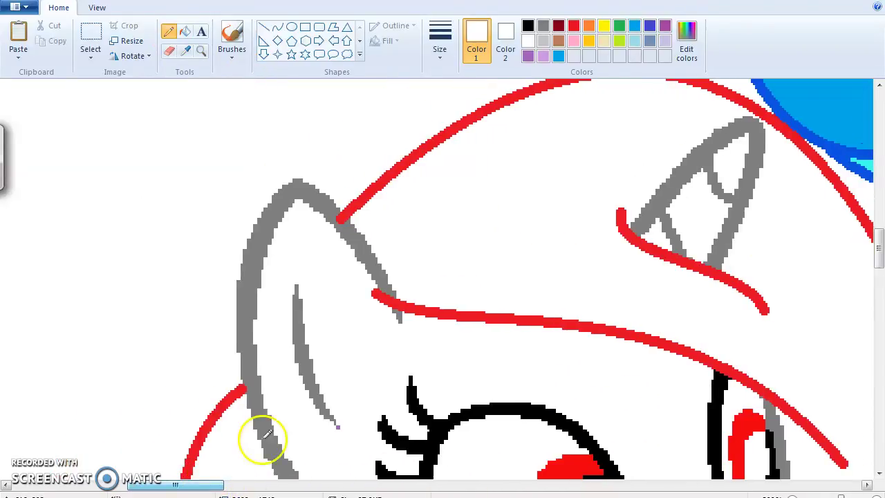
{"action": "left_click_drag", "start_coordinate": [880, 246], "coordinate": [876, 275]}
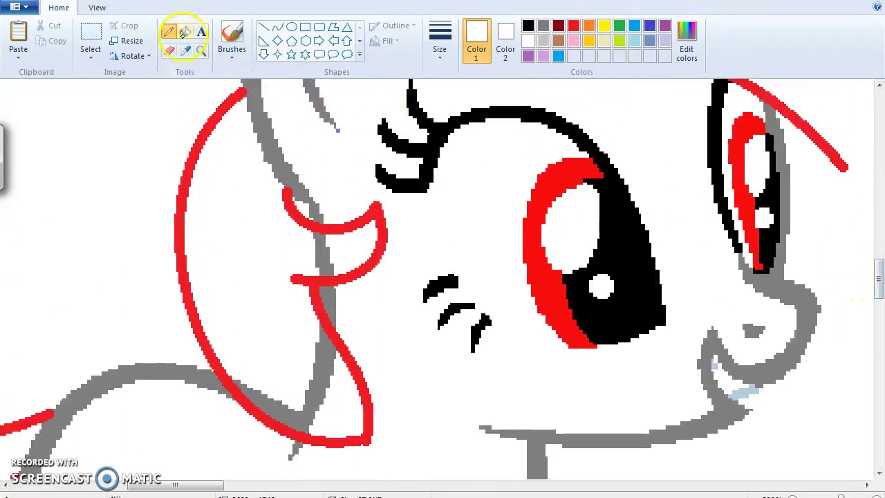
{"action": "left_click", "coordinate": [184, 31]}
{"action": "left_click", "coordinate": [324, 358]}
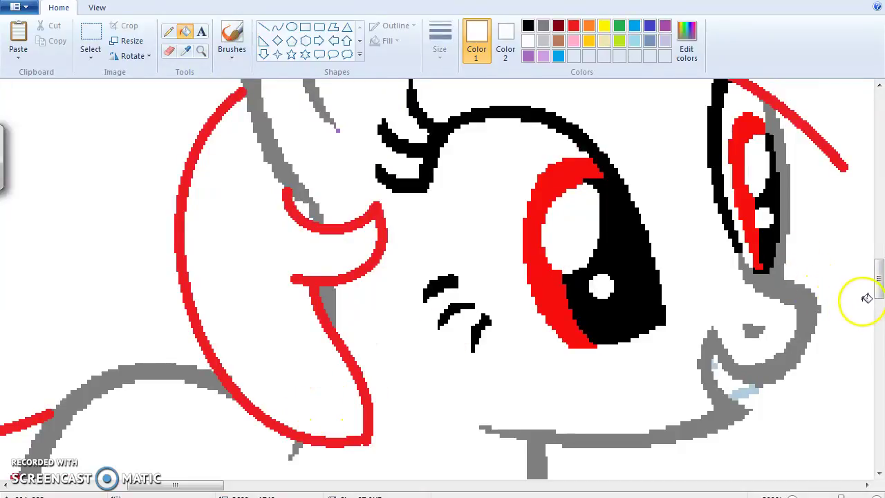
Step: Recolour the purple pixel at the tip of the inner-ear line with grey sampled from the ear outline
{"action": "left_click", "coordinate": [169, 32]}
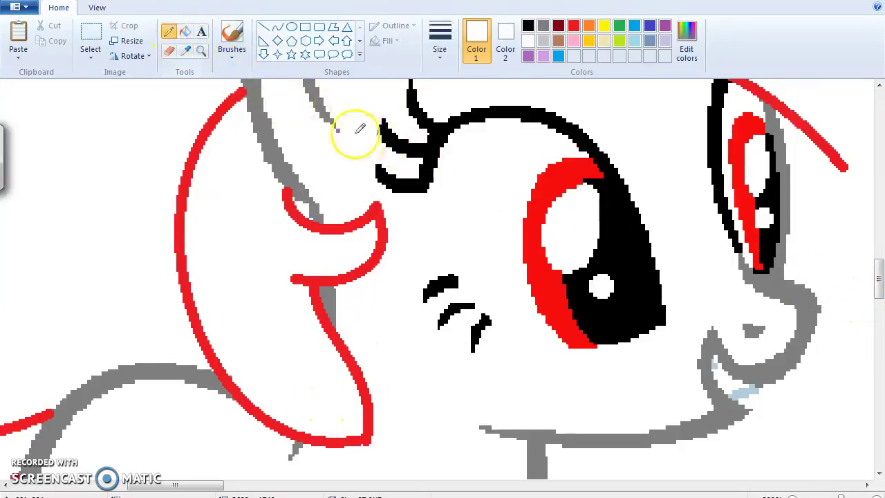
{"action": "left_click", "coordinate": [187, 51]}
{"action": "left_click", "coordinate": [270, 142]}
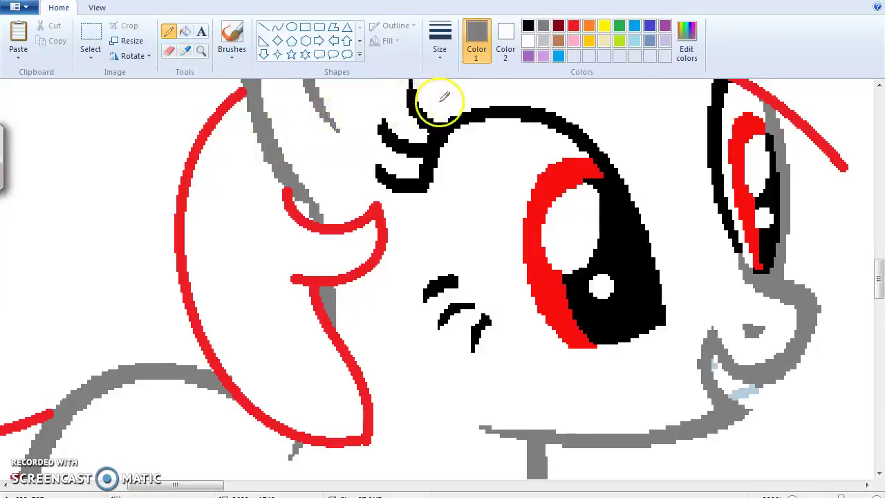
Step: Fill the grey rump and hind-leg lines crossing the unicorn's tail with white
{"action": "left_click", "coordinate": [200, 50]}
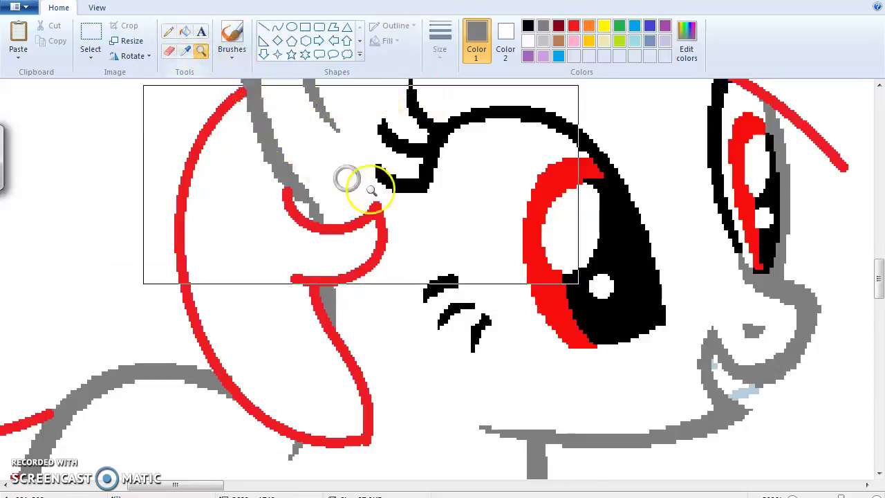
{"action": "right_click", "coordinate": [351, 182]}
{"action": "right_click", "coordinate": [662, 286]}
{"action": "right_click", "coordinate": [661, 286]}
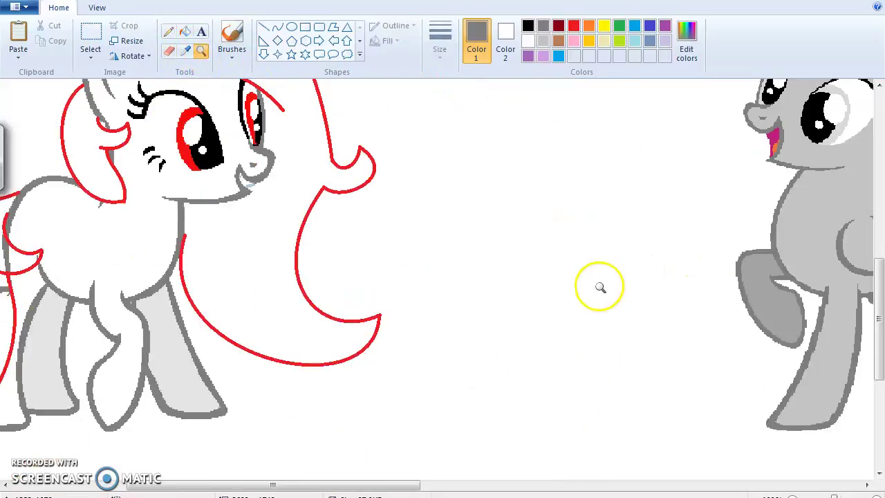
{"action": "left_click", "coordinate": [375, 371]}
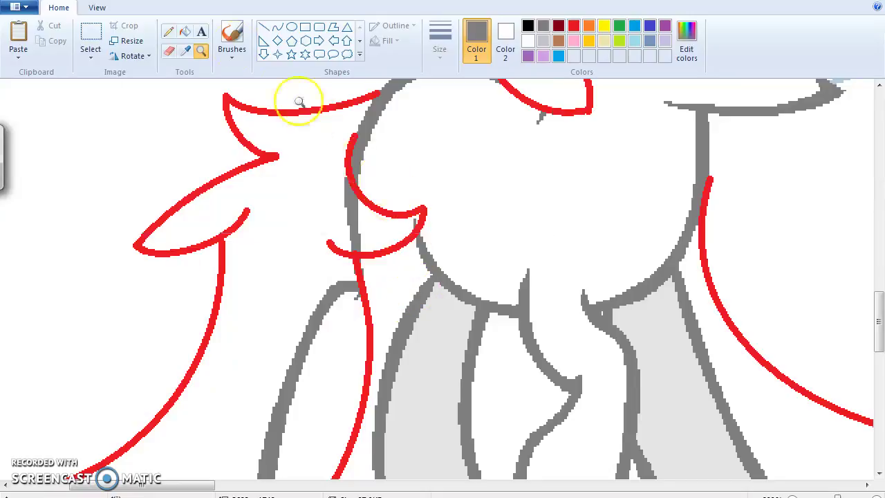
{"action": "left_click", "coordinate": [527, 41]}
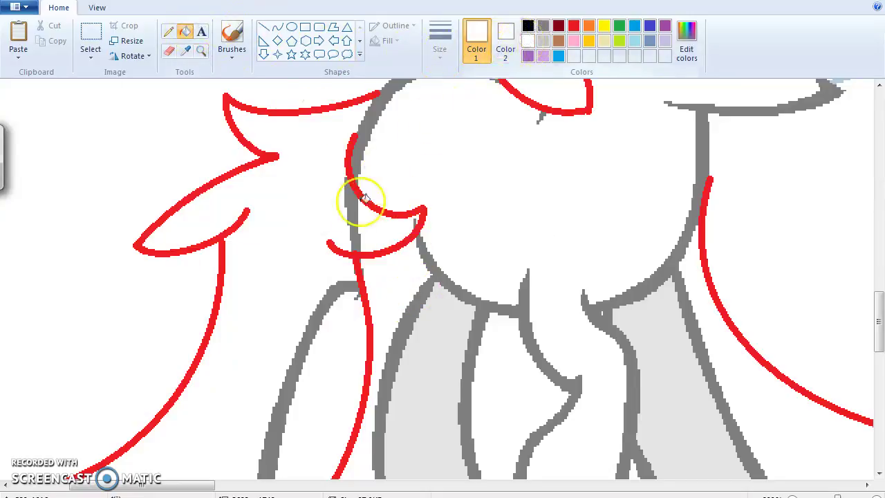
{"action": "left_click", "coordinate": [333, 290]}
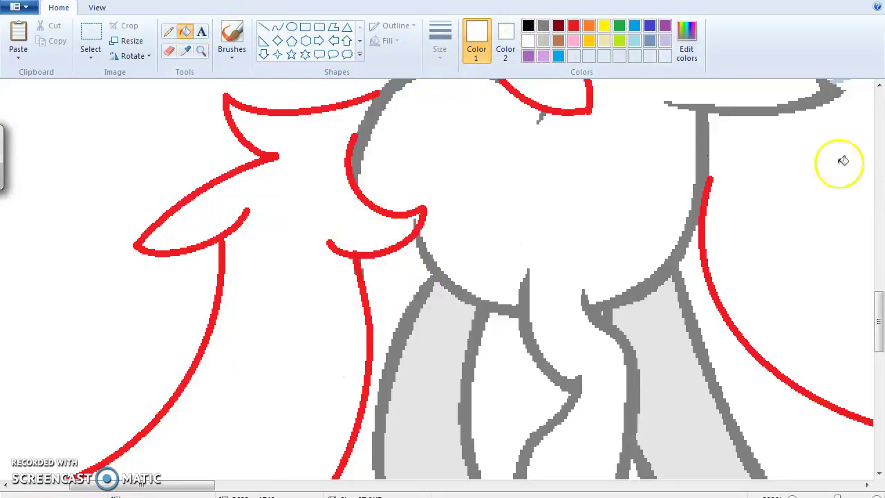
Step: Paint over the leftover grey pixels beside the tail edge below the curled lock with a white pencil
{"action": "mouse_move", "coordinate": [873, 305]}
{"action": "left_mouse_down"}
{"action": "mouse_move", "coordinate": [871, 340]}
{"action": "mouse_move", "coordinate": [869, 256]}
{"action": "mouse_move", "coordinate": [872, 285]}
{"action": "left_mouse_up"}
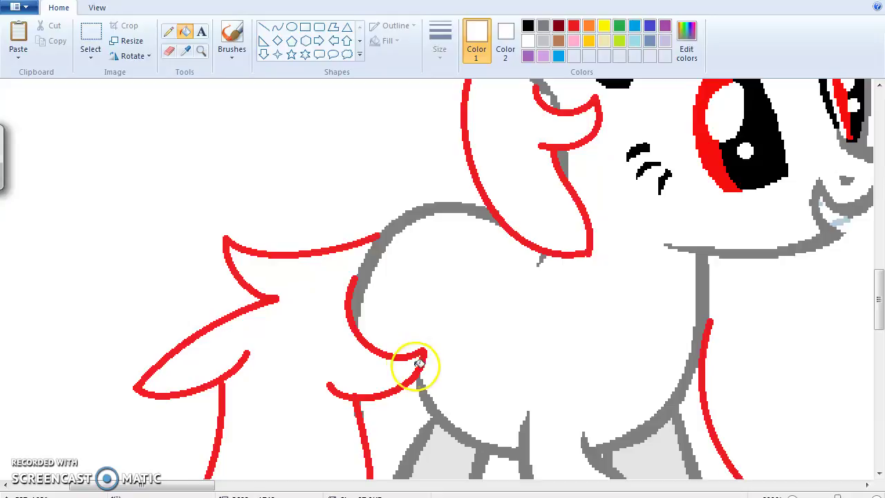
{"action": "left_click", "coordinate": [201, 50]}
{"action": "left_click", "coordinate": [266, 229]}
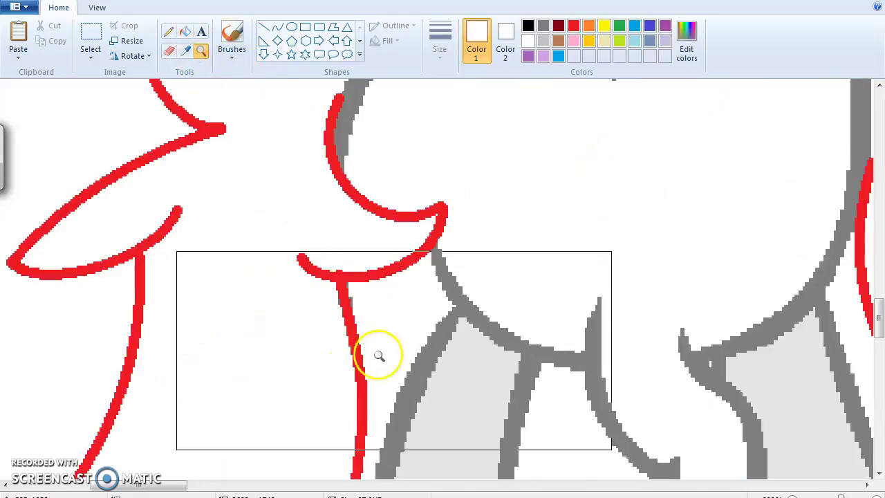
{"action": "left_click", "coordinate": [340, 267]}
{"action": "left_click", "coordinate": [297, 207]}
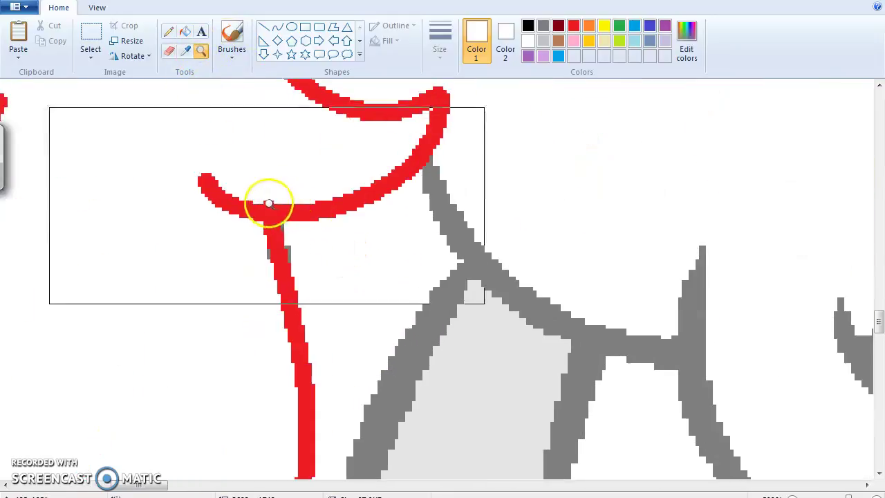
{"action": "left_click", "coordinate": [269, 202]}
{"action": "left_click", "coordinate": [170, 31]}
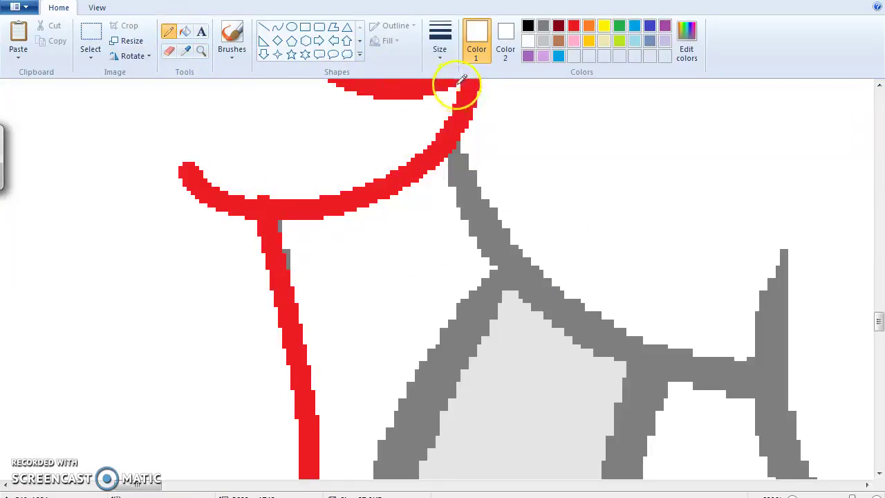
Step: Examine the whole drawing, comparing the unicorn's mane and tail outlines with the red-and-orange-maned reference ponies
{"action": "left_click", "coordinate": [200, 52]}
{"action": "right_click", "coordinate": [296, 168]}
{"action": "right_click", "coordinate": [327, 166]}
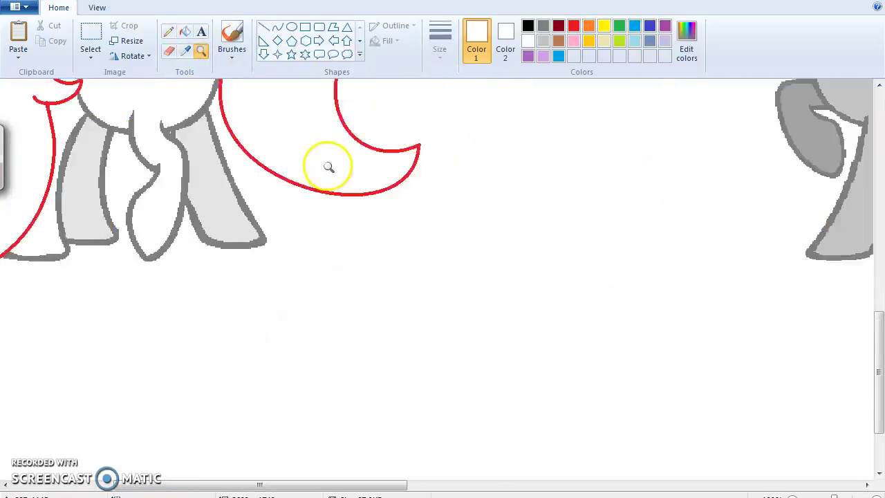
{"action": "right_click", "coordinate": [353, 166]}
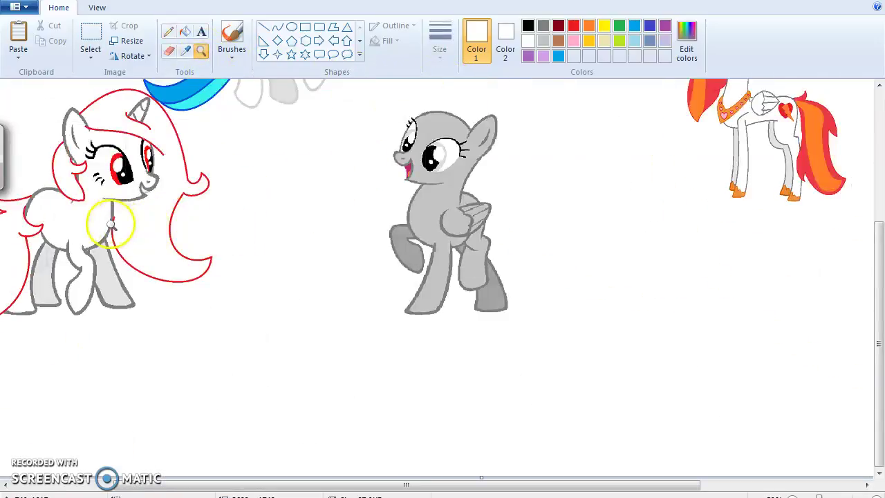
{"action": "left_click", "coordinate": [130, 260]}
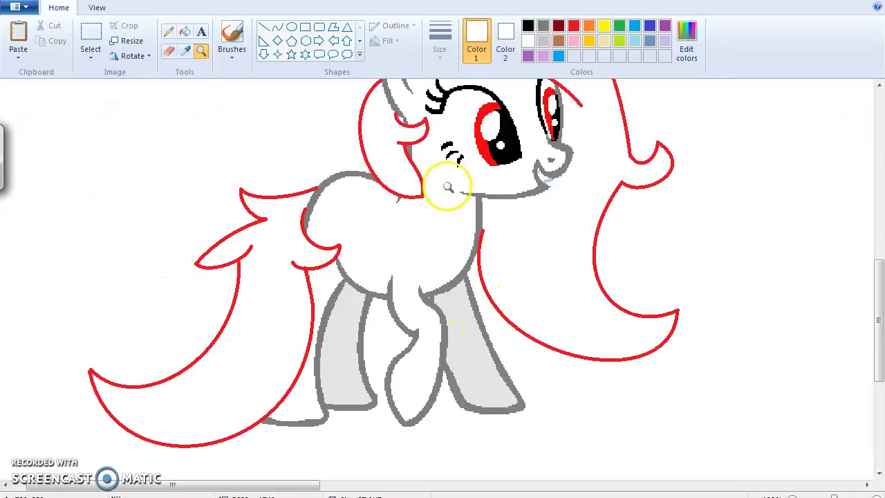
{"action": "right_click", "coordinate": [546, 254]}
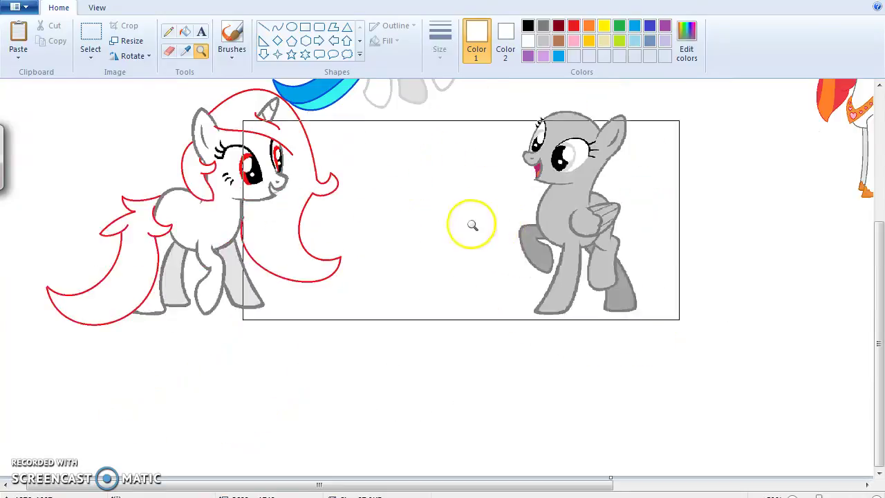
{"action": "right_click", "coordinate": [335, 198]}
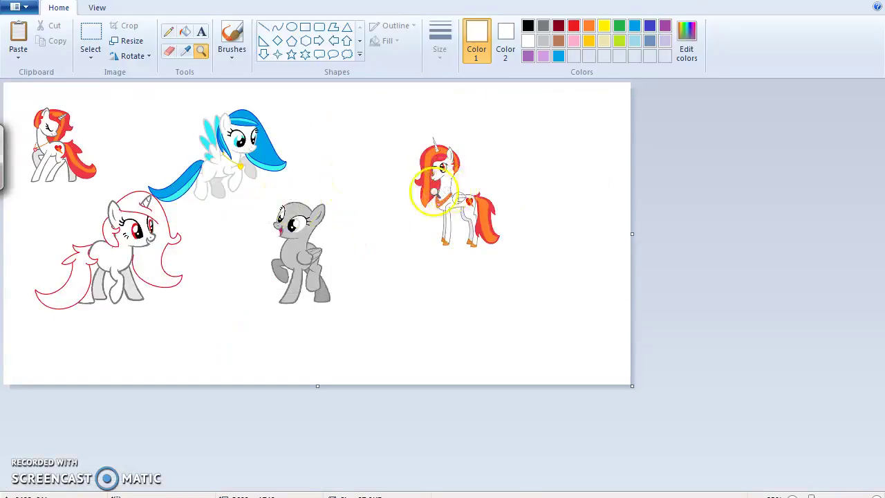
{"action": "left_click", "coordinate": [186, 220]}
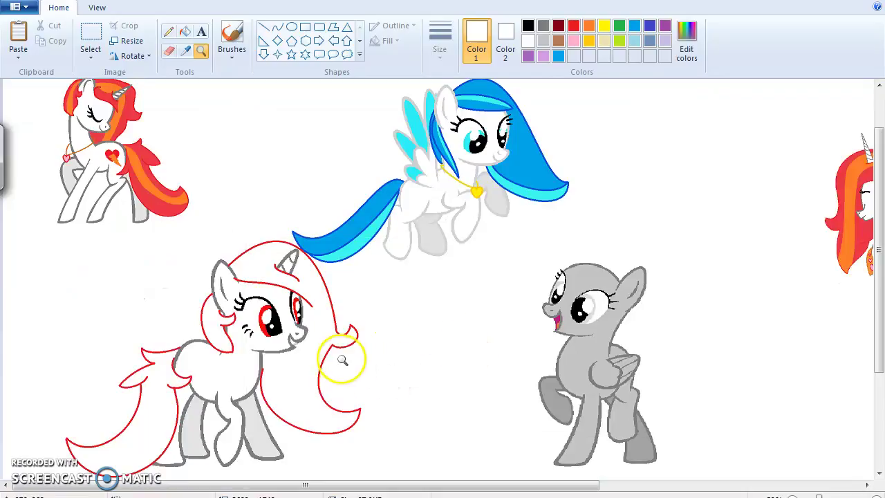
{"action": "left_click", "coordinate": [259, 271]}
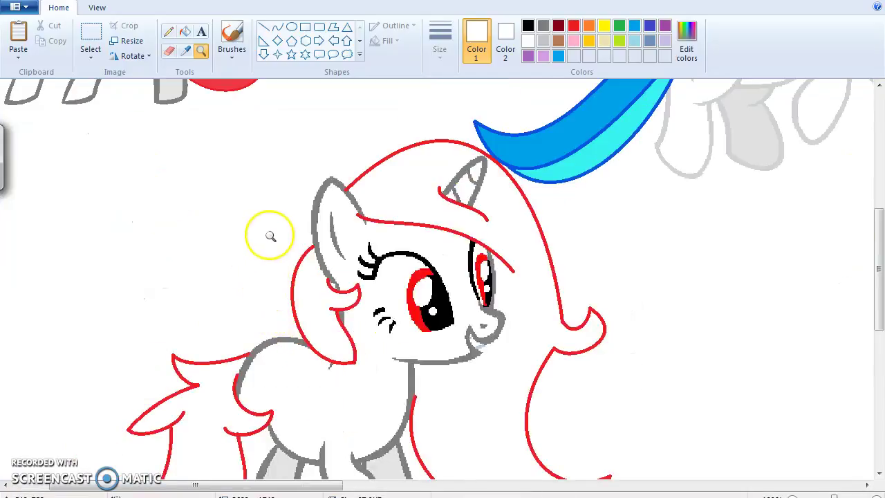
Step: Fill the unicorn's outlined mane, back lock and tail with the red sampled from the reference pony's tail
{"action": "left_click_drag", "start_coordinate": [879, 271], "coordinate": [880, 228]}
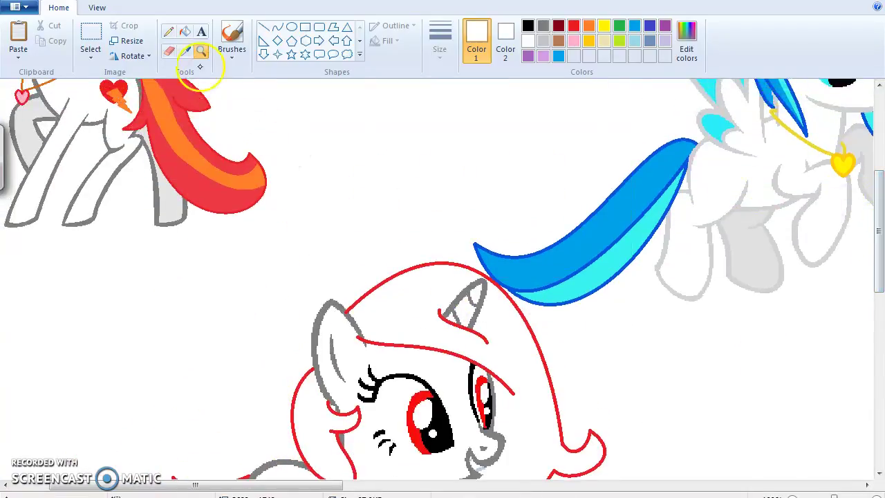
{"action": "left_click", "coordinate": [177, 167]}
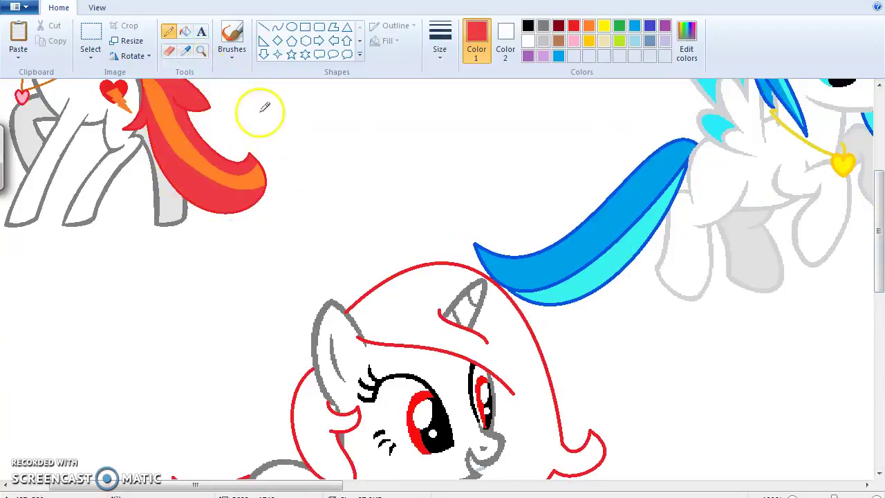
{"action": "left_click", "coordinate": [397, 313]}
{"action": "left_click", "coordinate": [308, 412]}
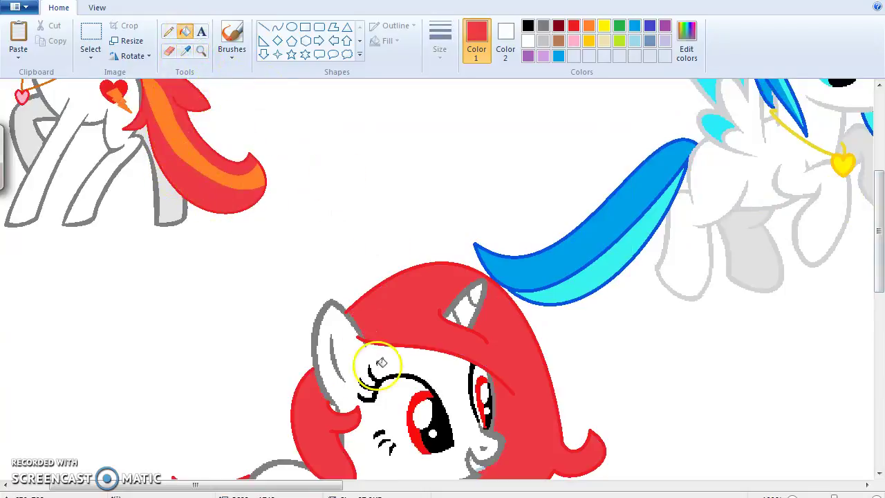
{"action": "left_click_drag", "start_coordinate": [880, 242], "coordinate": [879, 331]}
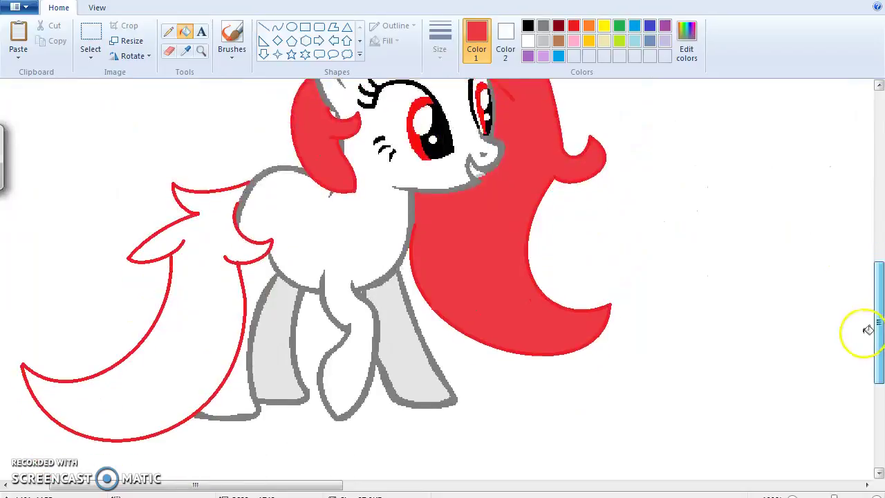
{"action": "left_click", "coordinate": [181, 338]}
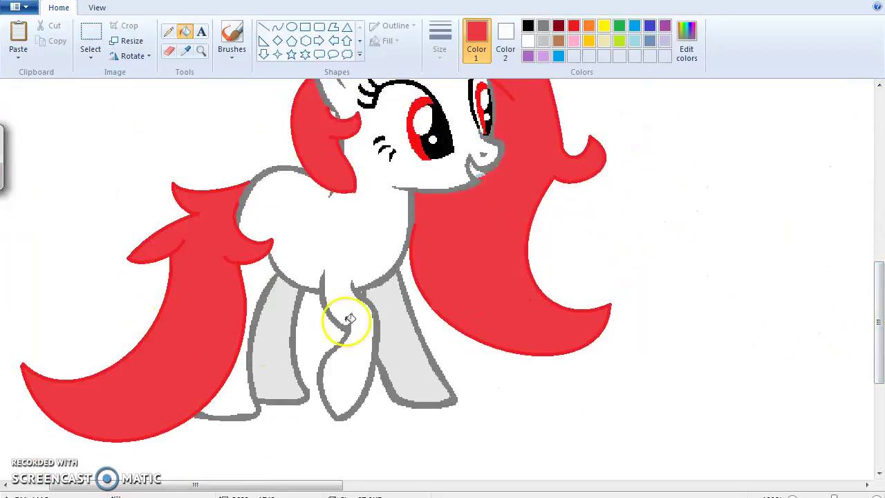
Step: Draw a thin S-shaped curve from the tail's base towards its tip in the orange sampled from the reference pony's tail stripe
{"action": "left_click_drag", "start_coordinate": [879, 271], "coordinate": [861, 181]}
{"action": "left_click", "coordinate": [187, 115]}
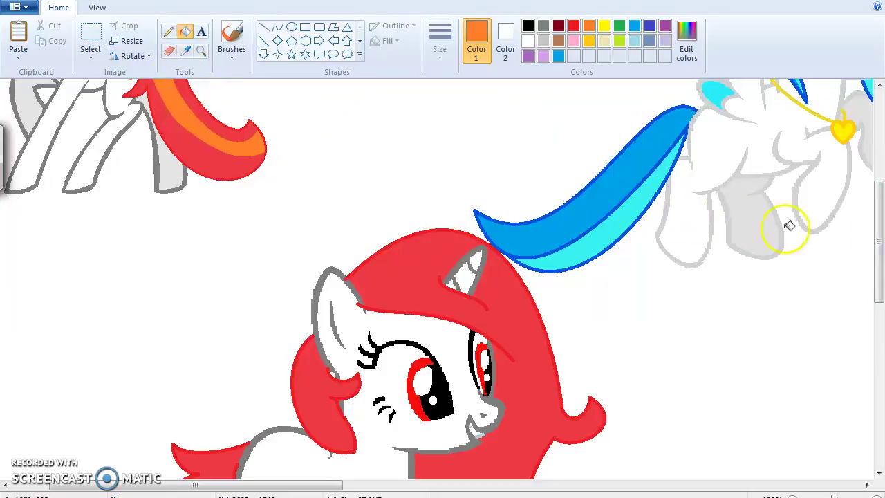
{"action": "left_click_drag", "start_coordinate": [876, 237], "coordinate": [877, 321]}
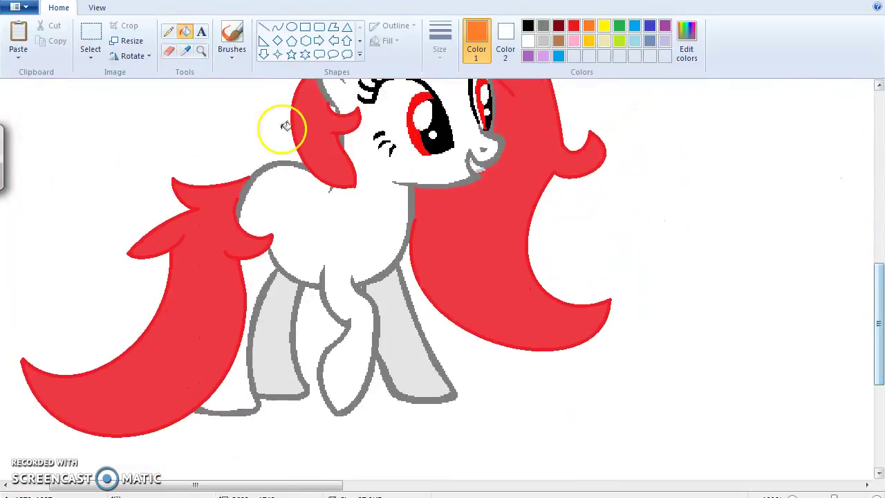
{"action": "left_click", "coordinate": [277, 26]}
{"action": "left_click", "coordinate": [440, 43]}
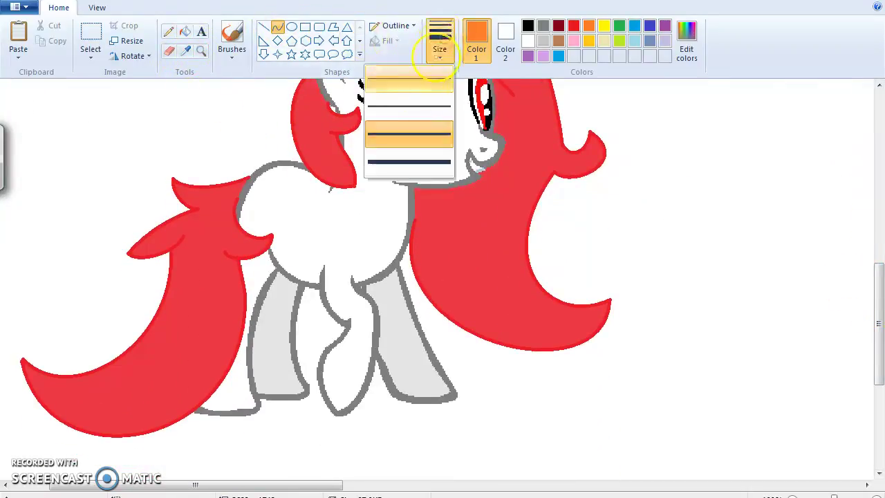
{"action": "left_click", "coordinate": [412, 102]}
{"action": "left_click_drag", "start_coordinate": [243, 183], "coordinate": [49, 374]}
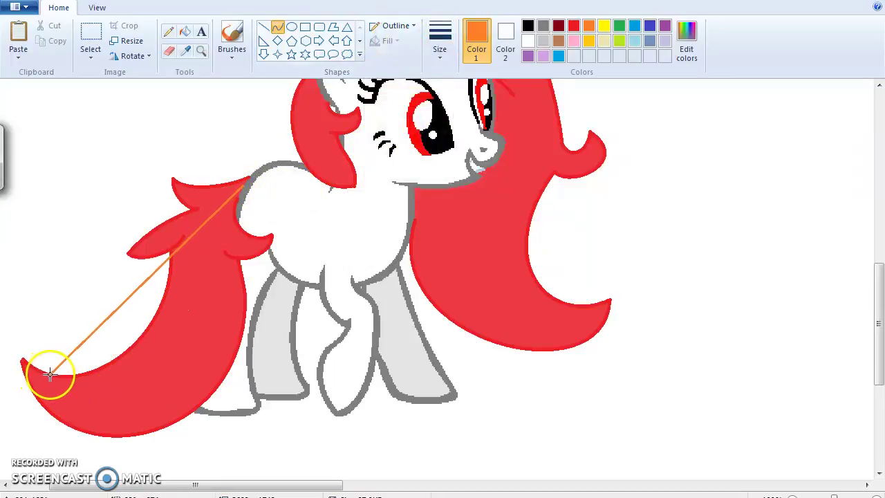
{"action": "left_click_drag", "start_coordinate": [184, 237], "coordinate": [172, 433]}
{"action": "left_click", "coordinate": [262, 174]}
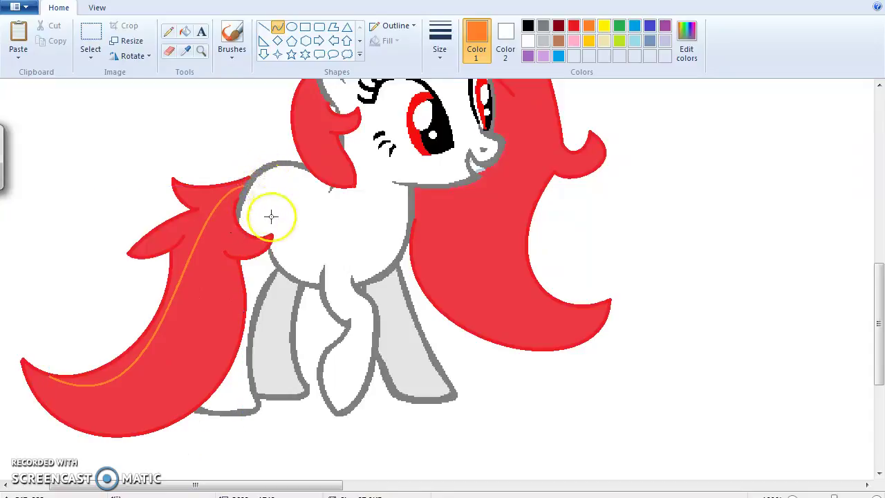
Step: Add a second orange curve along the tail below the first and fill the stripe between them with orange
{"action": "left_click_drag", "start_coordinate": [238, 187], "coordinate": [48, 408]}
{"action": "left_click_drag", "start_coordinate": [193, 256], "coordinate": [229, 454]}
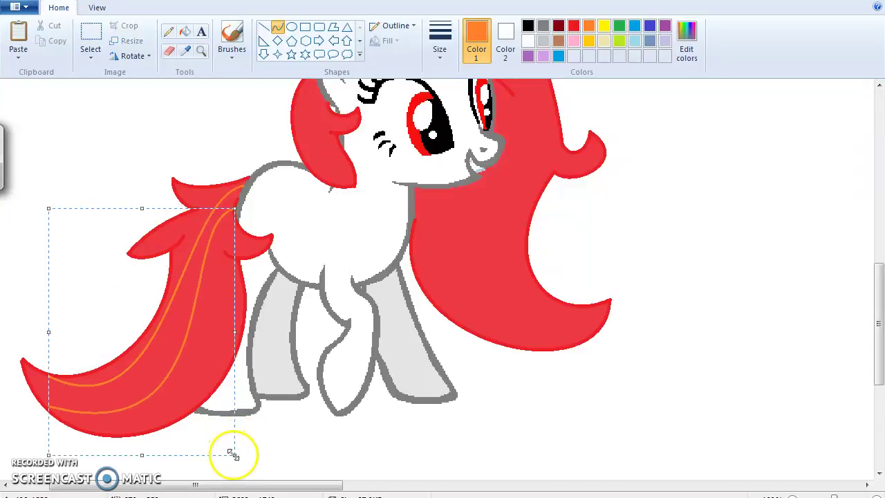
{"action": "left_click", "coordinate": [185, 31]}
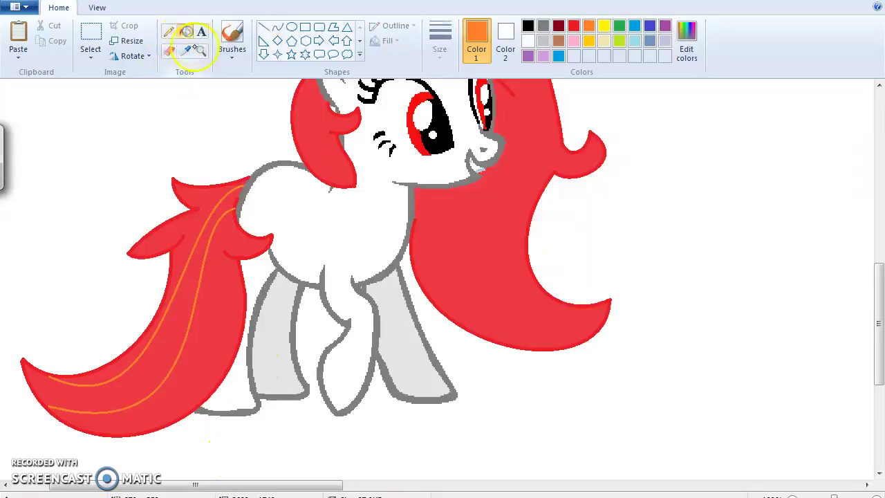
{"action": "left_click", "coordinate": [204, 263]}
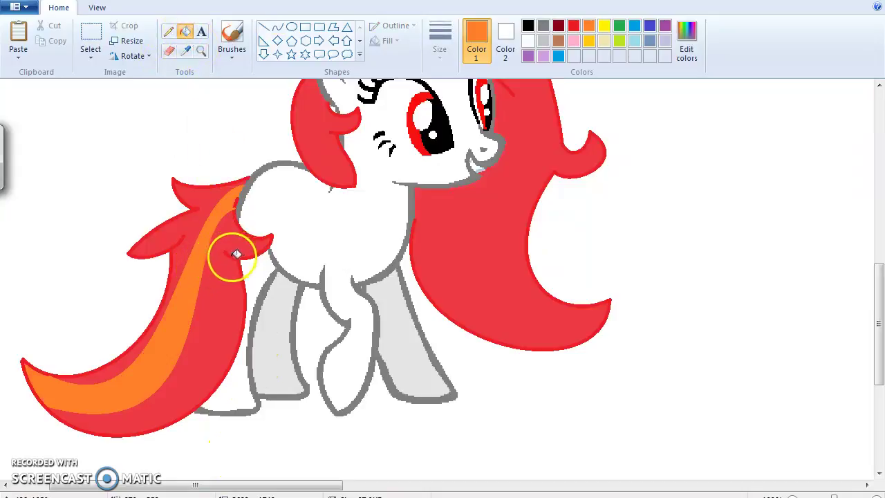
Step: Repaint the orange stripe end overlapping the tail's outline beside the rump with red sampled from that outline
{"action": "left_click", "coordinate": [200, 51]}
{"action": "left_click", "coordinate": [265, 191]}
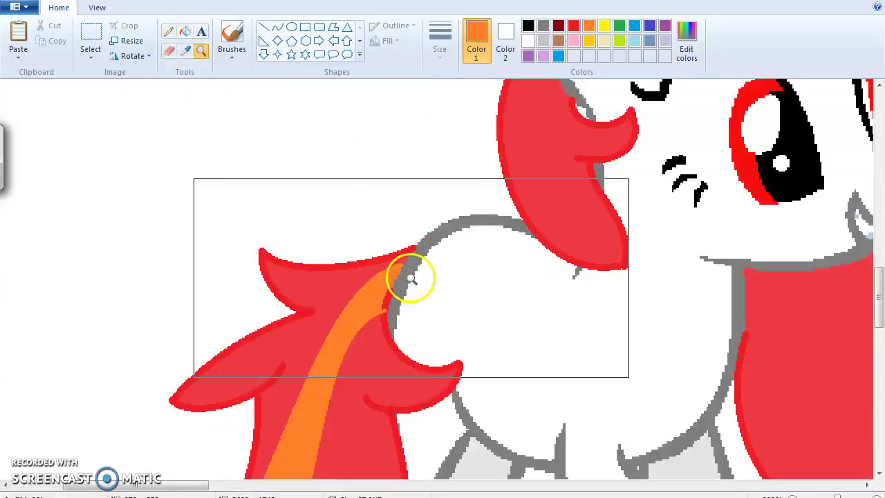
{"action": "left_click", "coordinate": [408, 277]}
{"action": "left_click", "coordinate": [273, 233]}
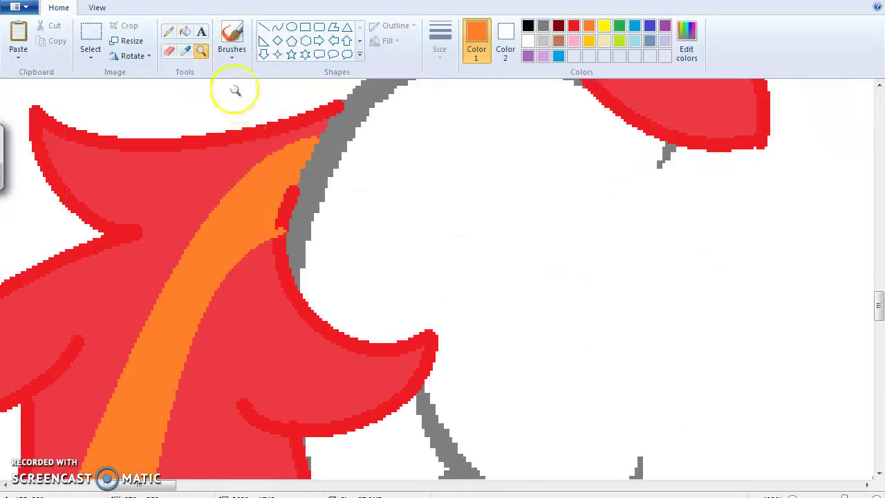
{"action": "left_click", "coordinate": [283, 211]}
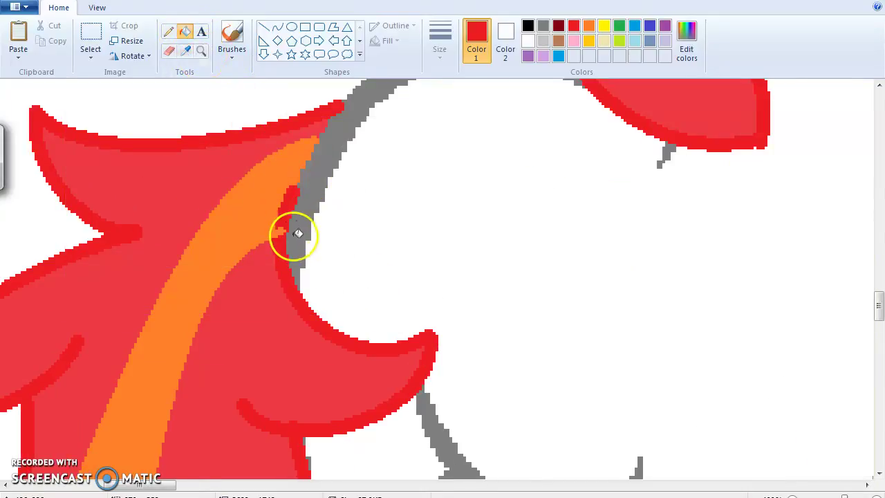
{"action": "left_click", "coordinate": [277, 27]}
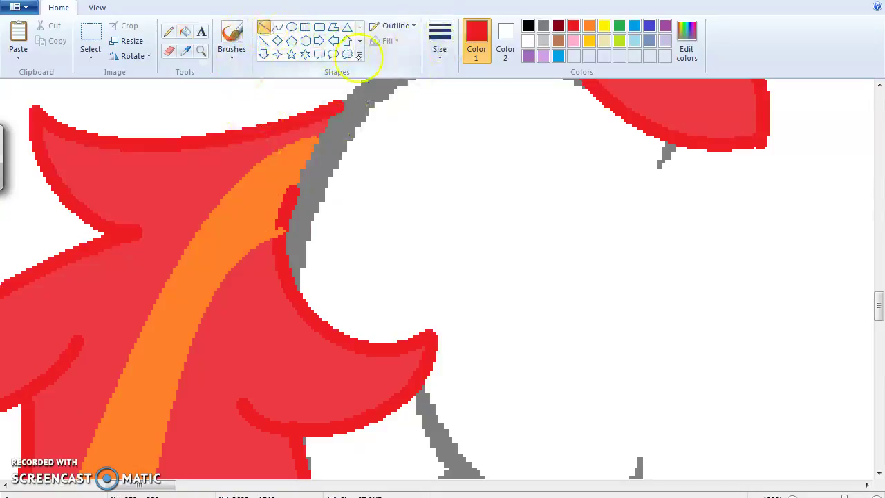
{"action": "left_click", "coordinate": [436, 54]}
{"action": "left_click", "coordinate": [421, 93]}
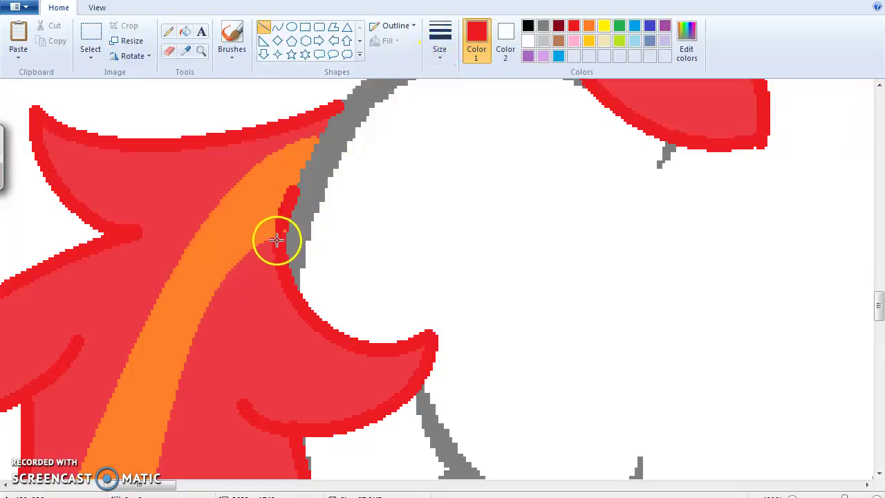
{"action": "left_click_drag", "start_coordinate": [277, 236], "coordinate": [277, 236]}
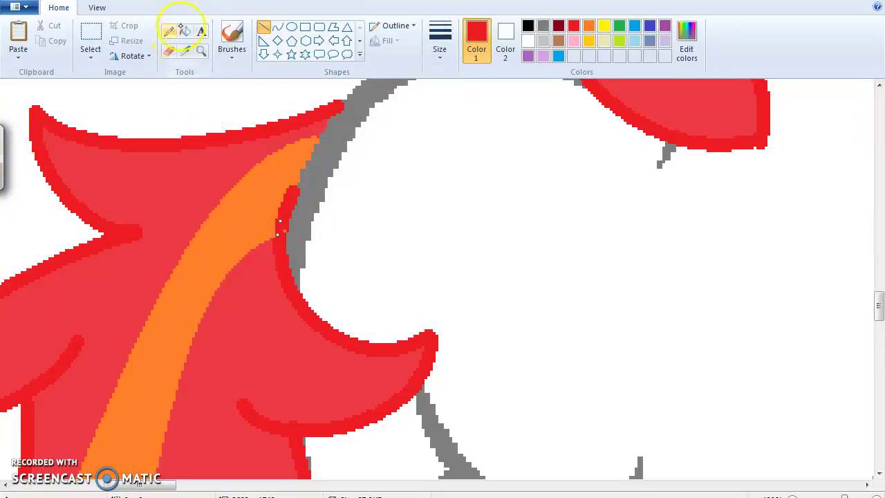
{"action": "left_click", "coordinate": [169, 31]}
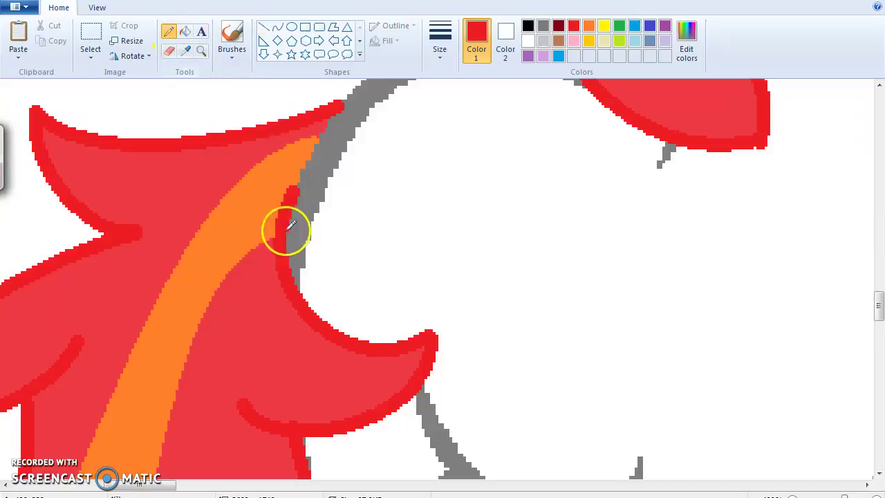
Step: Examine the whole drawing, comparing the unicorn's coloured mane and tail with the red-and-orange-maned reference ponies
{"action": "left_click", "coordinate": [201, 50]}
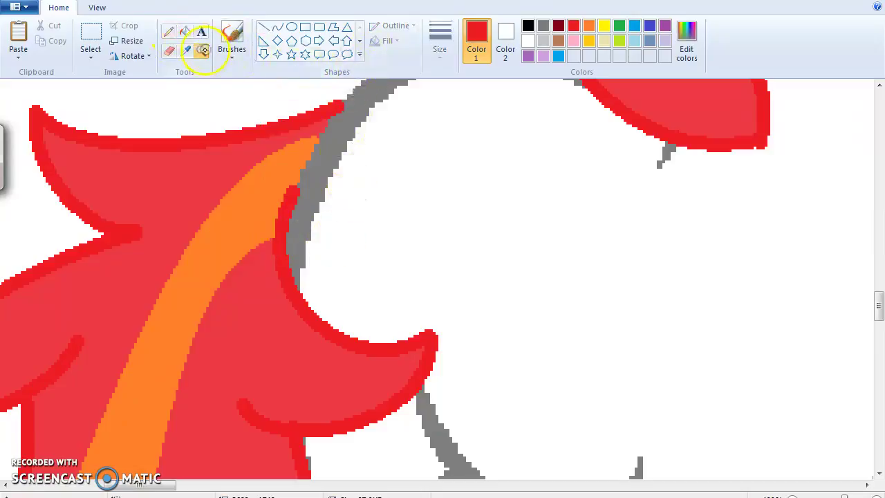
{"action": "right_click", "coordinate": [297, 198]}
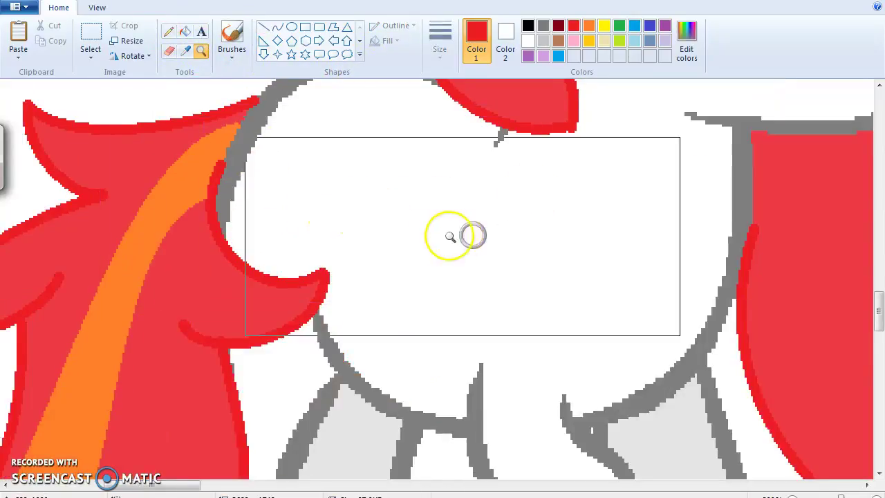
{"action": "right_click", "coordinate": [436, 237]}
{"action": "right_click", "coordinate": [588, 232]}
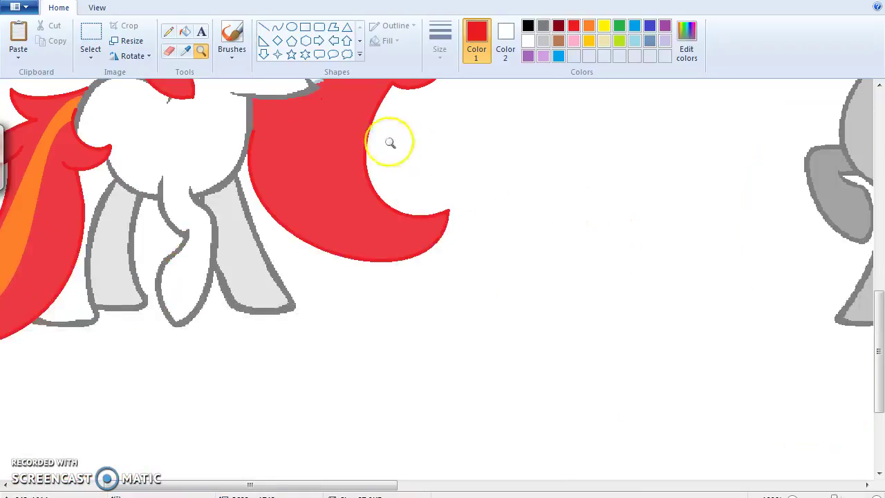
{"action": "right_click", "coordinate": [366, 155]}
{"action": "right_click", "coordinate": [369, 154]}
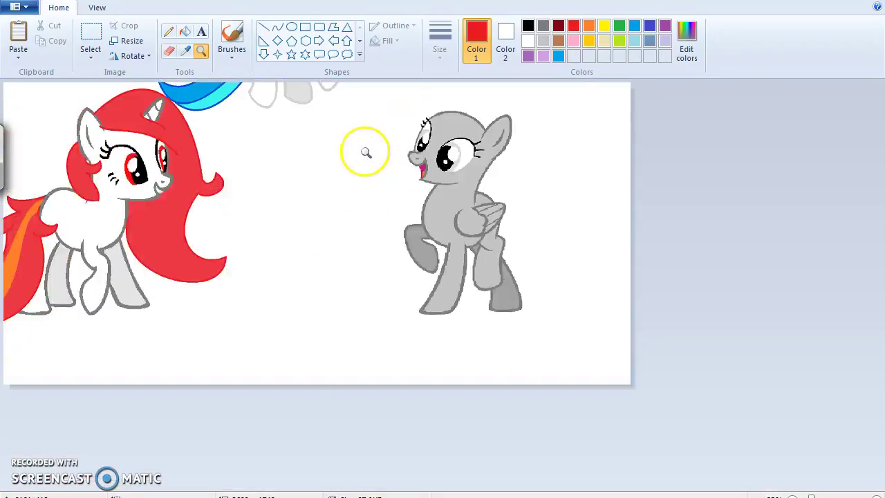
{"action": "left_click", "coordinate": [623, 166]}
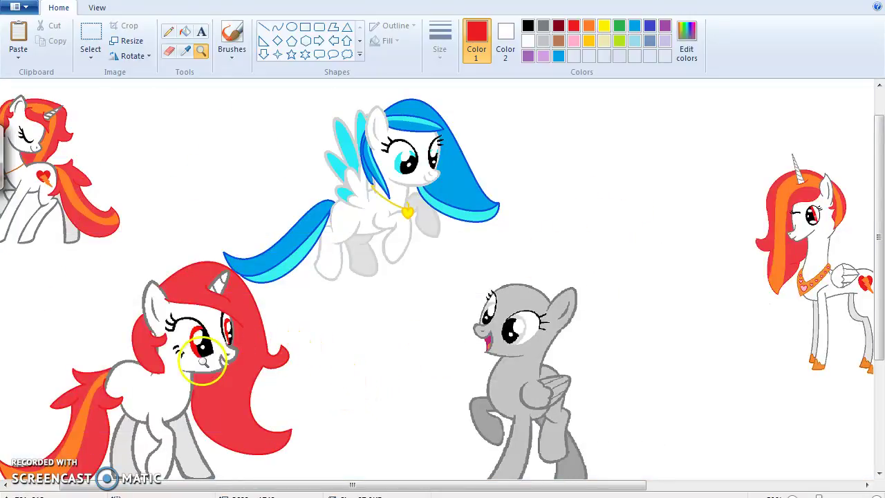
{"action": "left_click", "coordinate": [226, 326]}
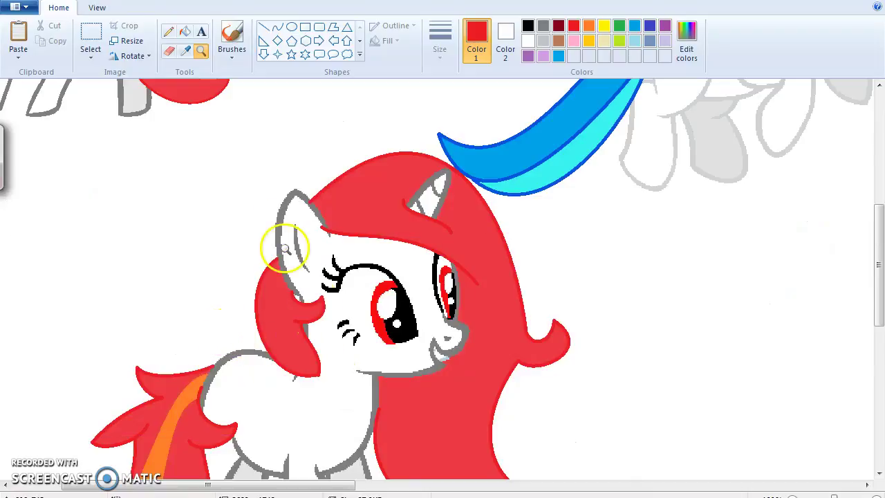
Step: Draw two curved orange stripe lines down the mane lock behind the ear, using the orange sampled from the tail stripe
{"action": "left_click", "coordinate": [187, 385]}
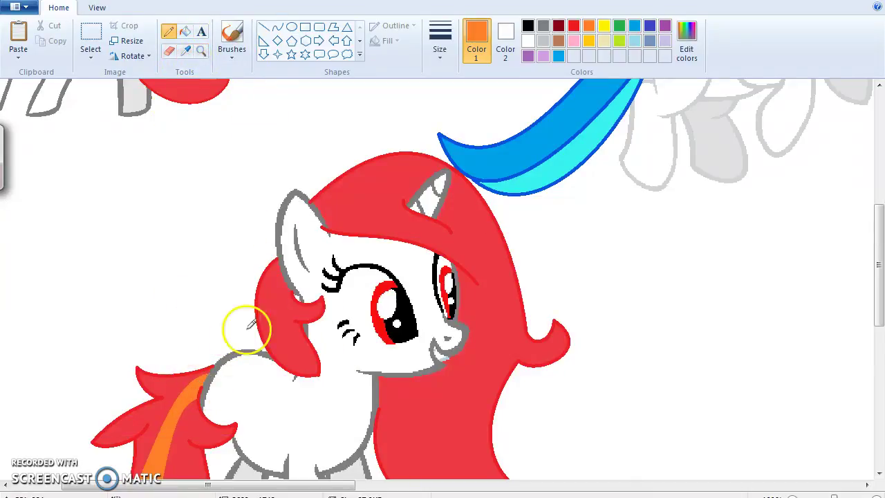
{"action": "left_click", "coordinate": [200, 52]}
{"action": "left_click", "coordinate": [301, 329]}
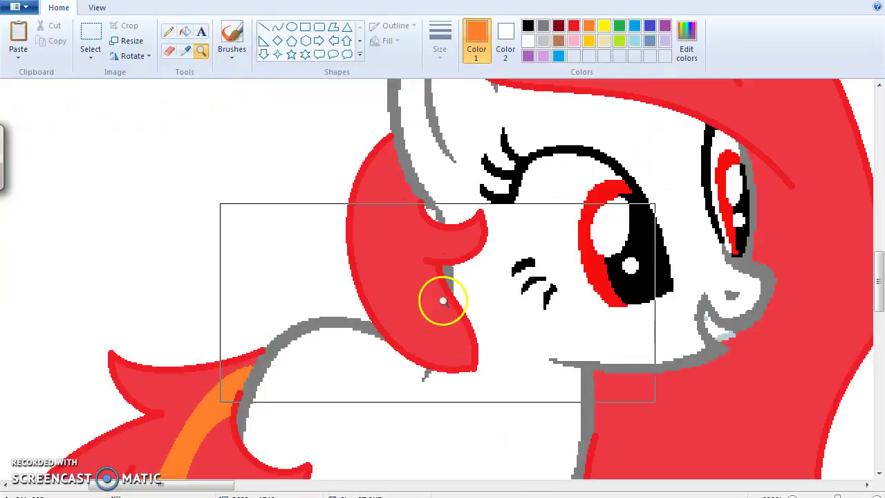
{"action": "left_click", "coordinate": [277, 27]}
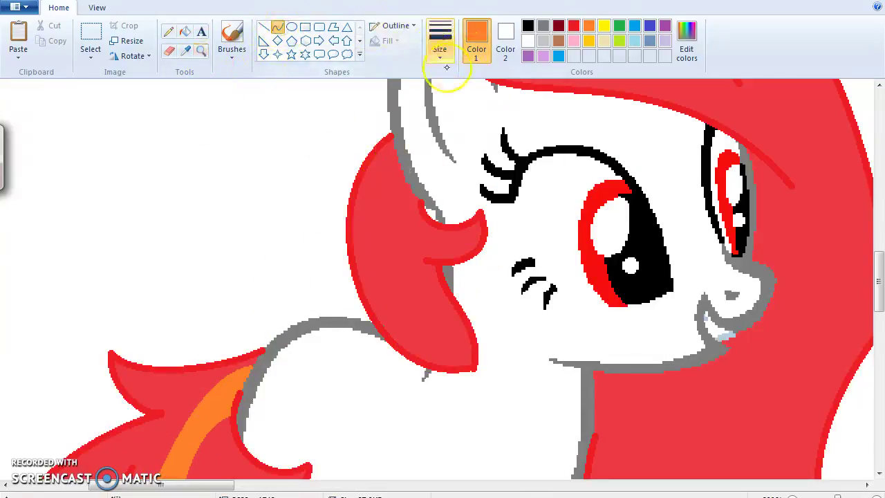
{"action": "mouse_move", "coordinate": [395, 156]}
{"action": "left_mouse_down"}
{"action": "mouse_move", "coordinate": [404, 307]}
{"action": "mouse_move", "coordinate": [429, 357]}
{"action": "left_mouse_up"}
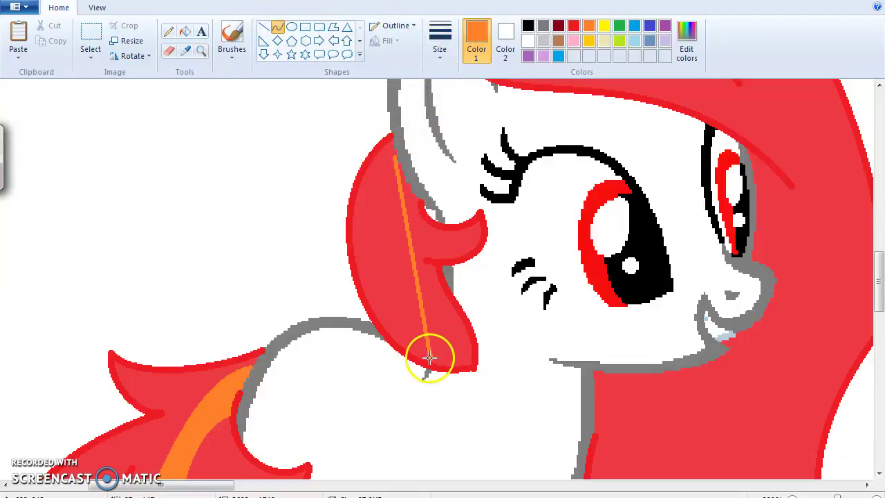
{"action": "left_click_drag", "start_coordinate": [398, 204], "coordinate": [359, 192]}
{"action": "left_click_drag", "start_coordinate": [405, 304], "coordinate": [369, 329]}
{"action": "left_click", "coordinate": [471, 206]}
{"action": "left_click_drag", "start_coordinate": [406, 190], "coordinate": [467, 349]}
{"action": "left_click_drag", "start_coordinate": [456, 273], "coordinate": [436, 346]}
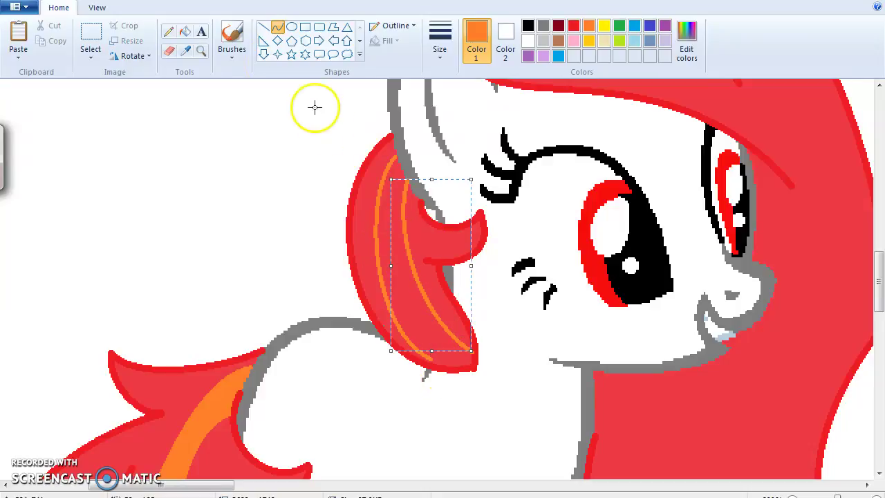
Step: Repaint the orange line end overlapping the outline at the back lock's tip with red sampled from the outline
{"action": "left_click", "coordinate": [200, 51]}
{"action": "left_click", "coordinate": [443, 330]}
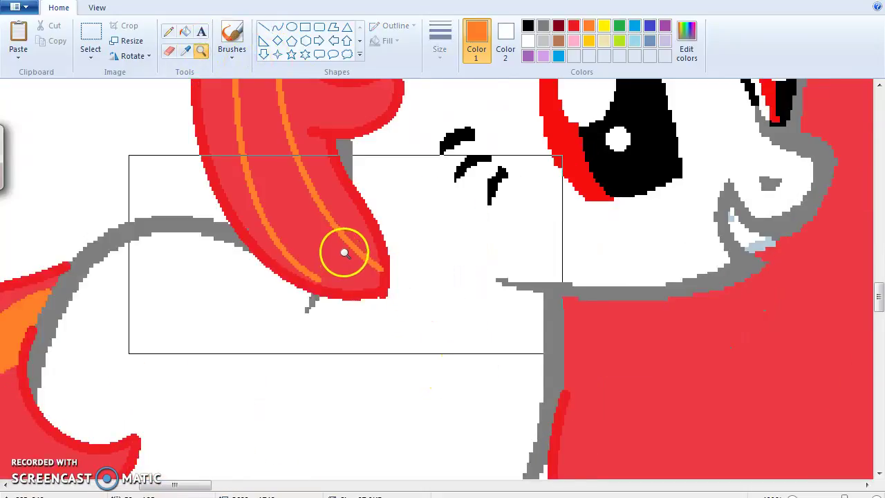
{"action": "left_click", "coordinate": [344, 253]}
{"action": "left_click", "coordinate": [312, 190]}
{"action": "left_click", "coordinate": [170, 32]}
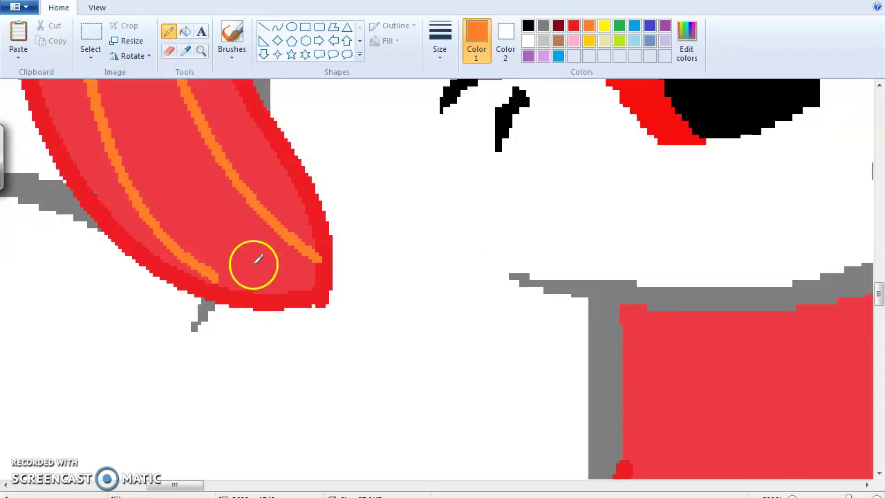
{"action": "left_click", "coordinate": [185, 51]}
{"action": "left_click", "coordinate": [290, 148]}
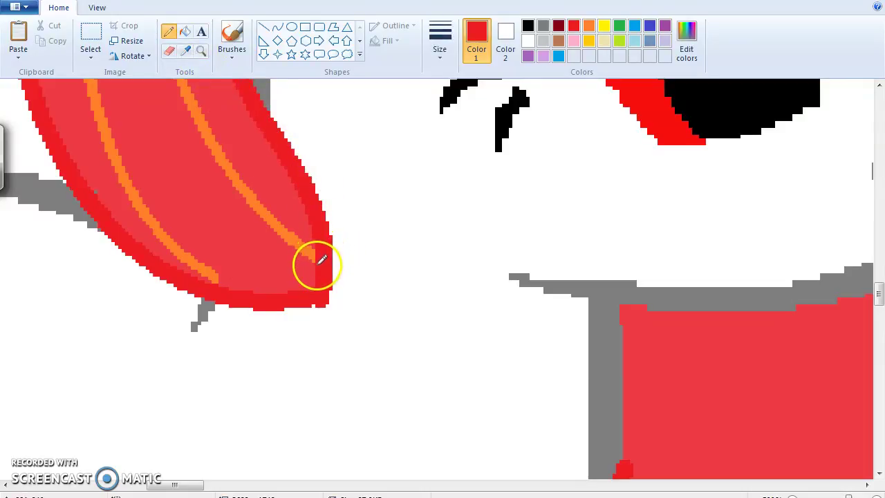
{"action": "mouse_move", "coordinate": [879, 286]}
{"action": "left_mouse_down"}
{"action": "mouse_move", "coordinate": [876, 251]}
{"action": "mouse_move", "coordinate": [877, 271]}
{"action": "left_mouse_up"}
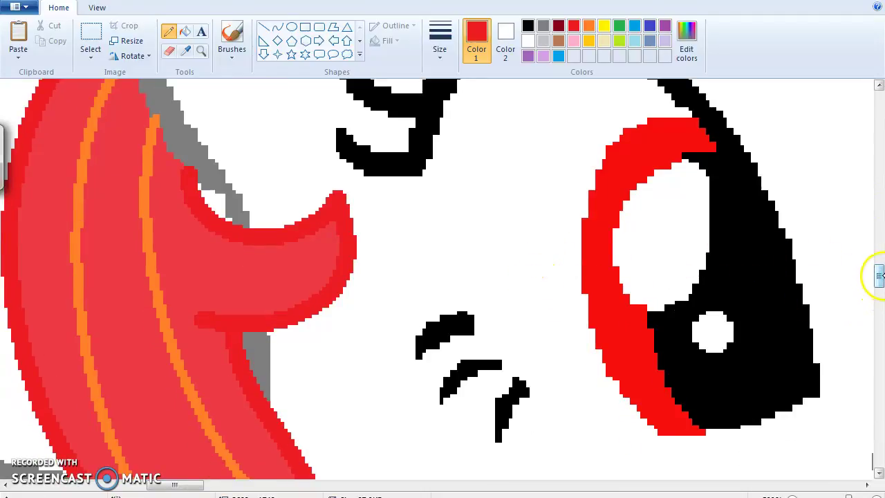
Step: Fill the band between the two orange lines in the mane lock behind the ear with orange sampled from the line
{"action": "left_click_drag", "start_coordinate": [878, 277], "coordinate": [871, 284]}
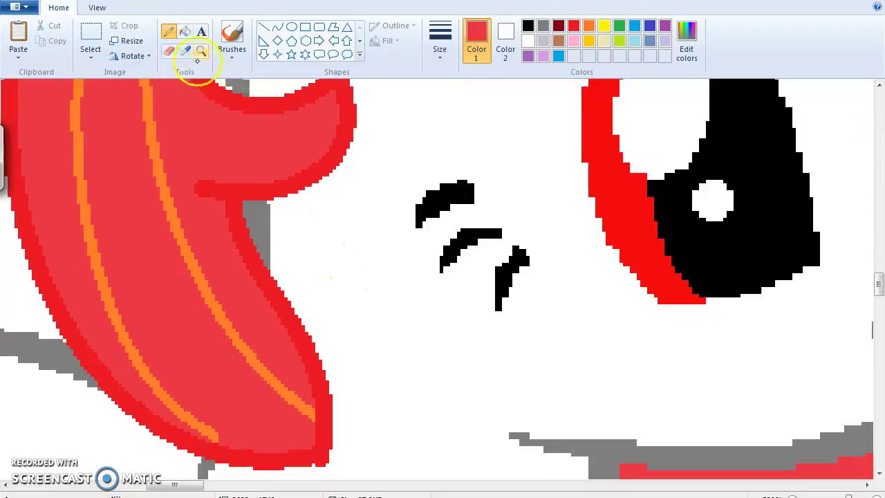
{"action": "left_click", "coordinate": [155, 137]}
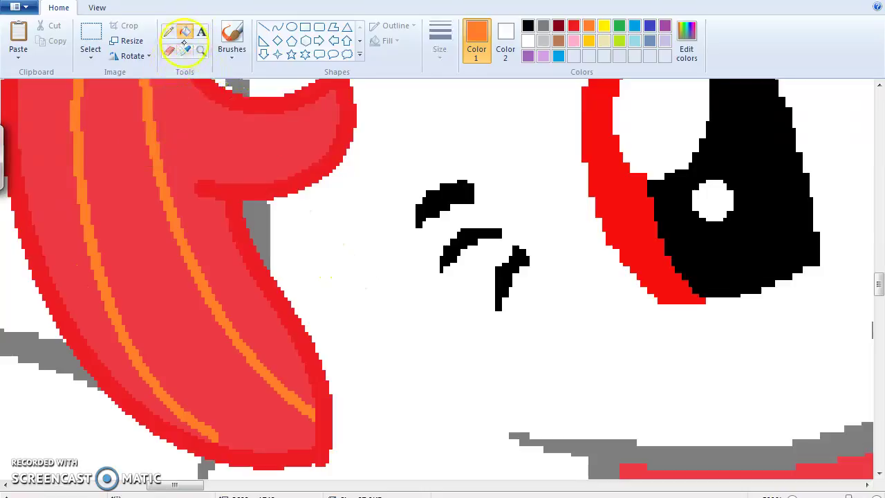
{"action": "left_click", "coordinate": [129, 139]}
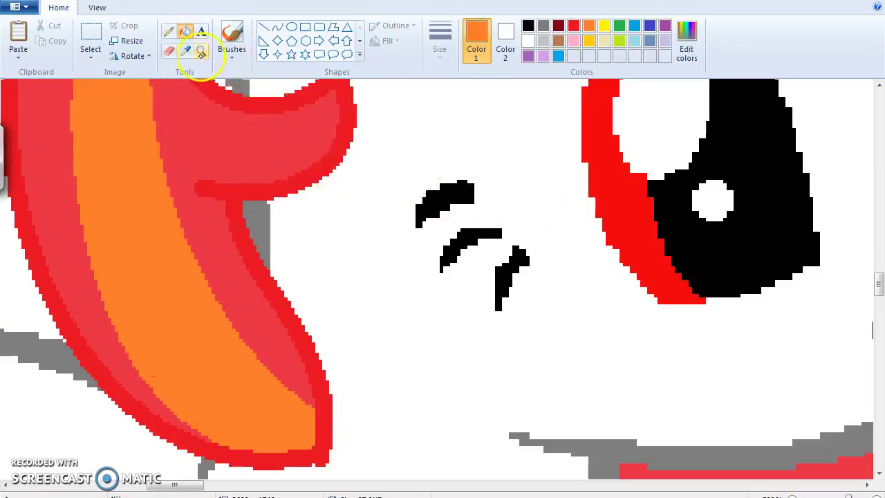
Step: Draw a curved orange stripe line across the top of the front mane, from the ear over the horn and down past the forehead
{"action": "right_click", "coordinate": [298, 135]}
{"action": "right_click", "coordinate": [359, 142]}
{"action": "right_click", "coordinate": [375, 142]}
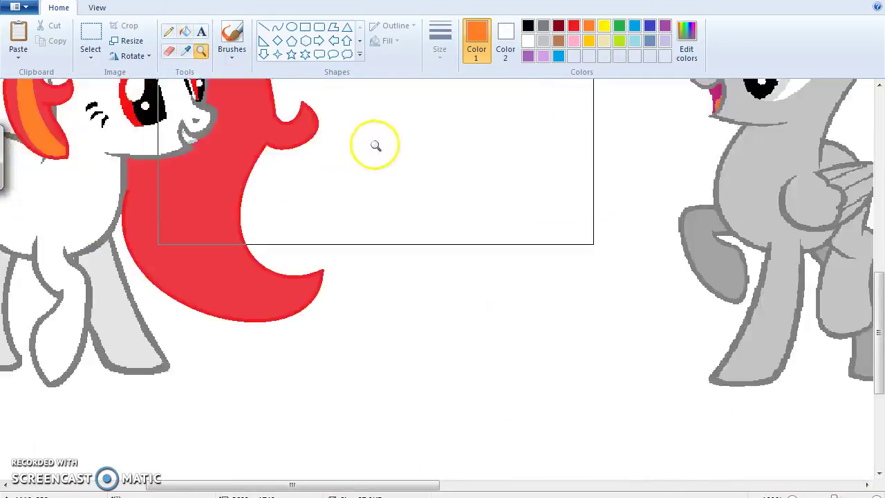
{"action": "left_click_drag", "start_coordinate": [877, 283], "coordinate": [846, 134]}
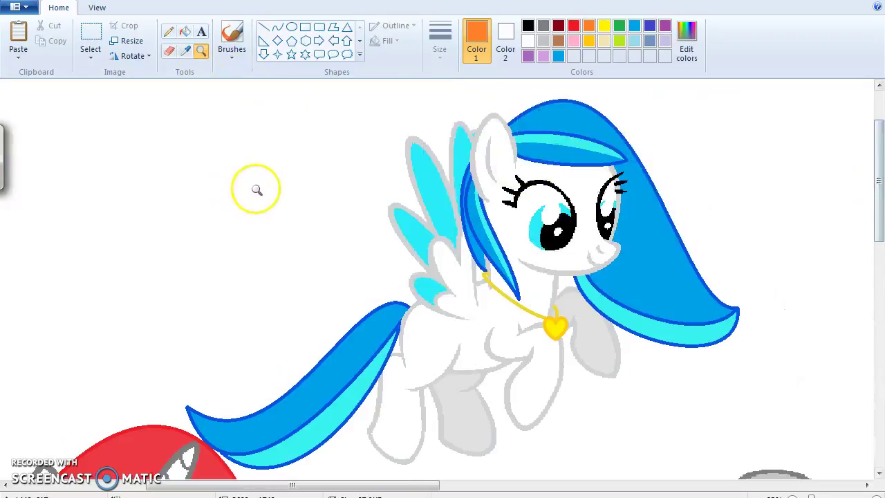
{"action": "right_click", "coordinate": [260, 188]}
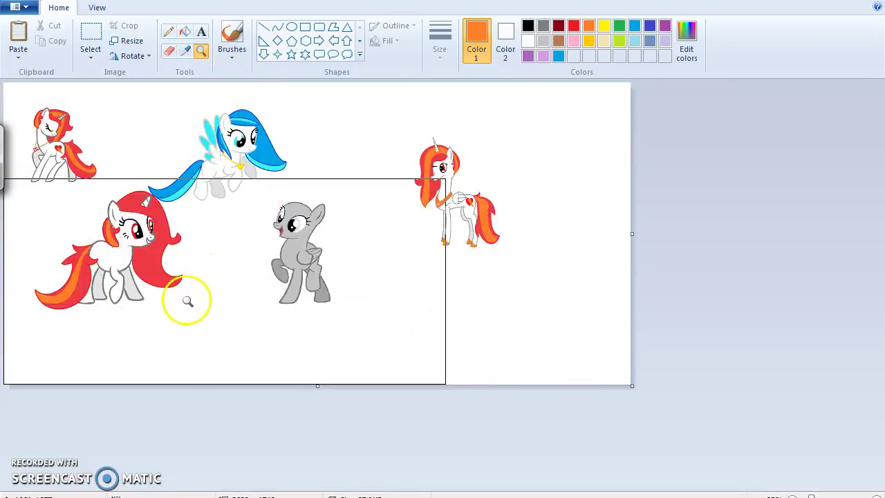
{"action": "left_click", "coordinate": [191, 236]}
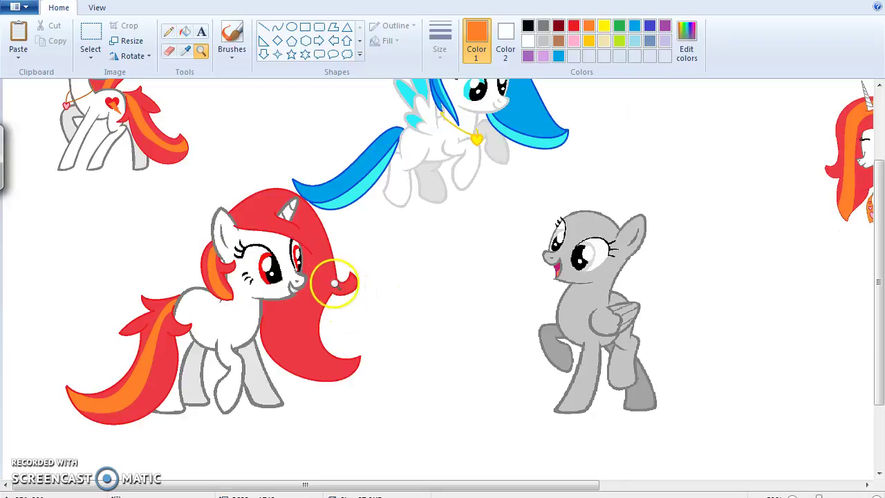
{"action": "left_click", "coordinate": [376, 318]}
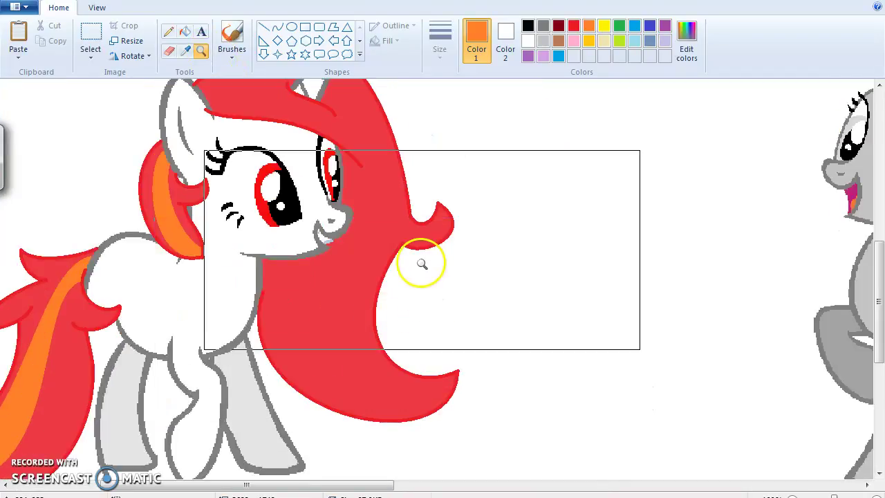
{"action": "left_click_drag", "start_coordinate": [873, 257], "coordinate": [876, 237]}
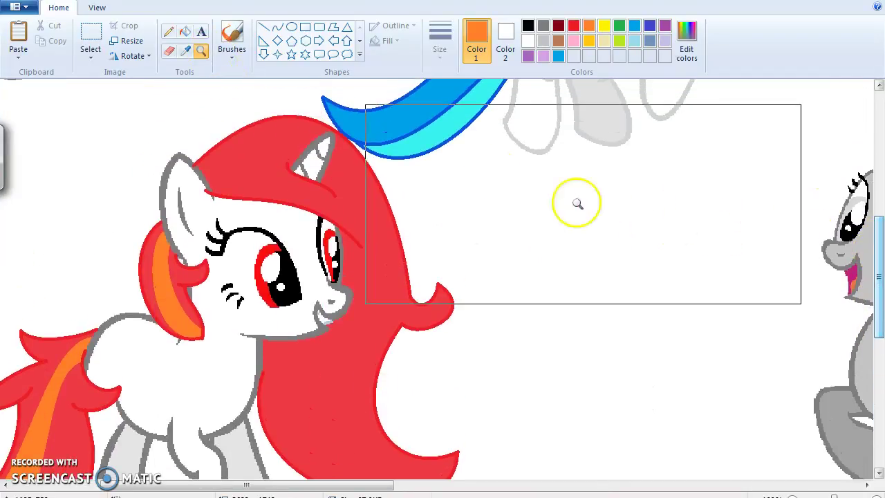
{"action": "left_click", "coordinate": [278, 26]}
{"action": "mouse_move", "coordinate": [200, 170]}
{"action": "left_mouse_down"}
{"action": "mouse_move", "coordinate": [352, 181]}
{"action": "mouse_move", "coordinate": [377, 233]}
{"action": "left_mouse_up"}
{"action": "mouse_move", "coordinate": [336, 207]}
{"action": "left_mouse_down"}
{"action": "mouse_move", "coordinate": [283, 157]}
{"action": "mouse_move", "coordinate": [286, 108]}
{"action": "mouse_move", "coordinate": [316, 143]}
{"action": "mouse_move", "coordinate": [368, 153]}
{"action": "left_mouse_up"}
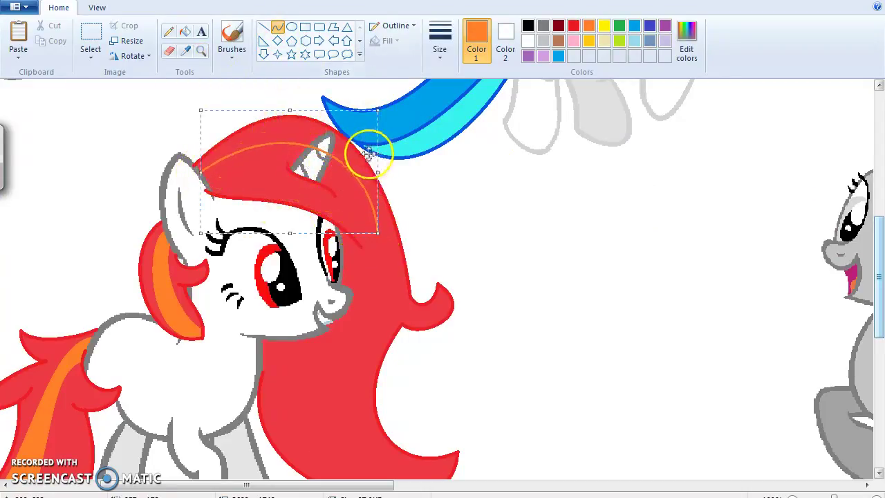
{"action": "left_click", "coordinate": [452, 296]}
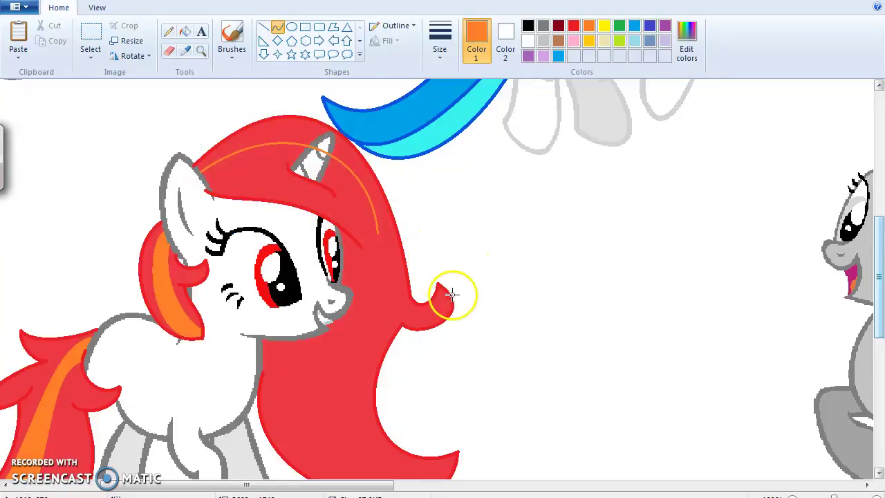
Step: Continue the orange line in a curve down to the hanging mane's tip, and draw a second curved line from under the chin to its lower edge
{"action": "scroll", "coordinate": [876, 256], "scroll_direction": "down", "scroll_amount": 2}
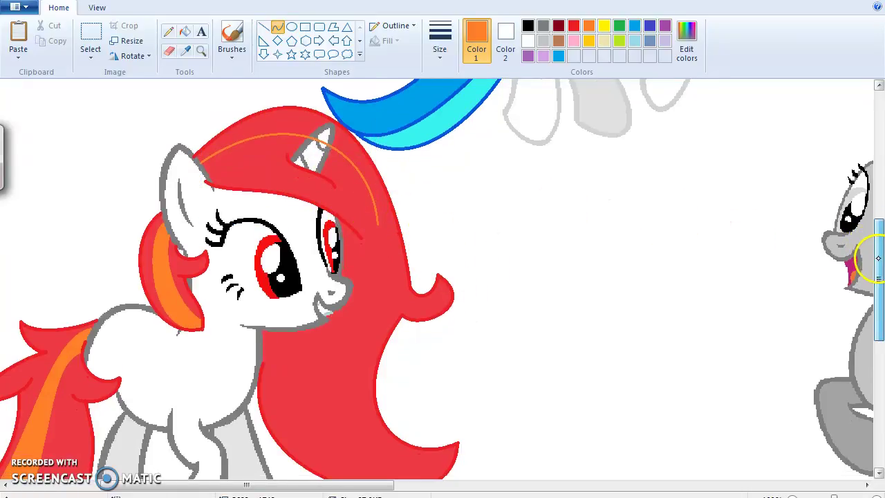
{"action": "left_click_drag", "start_coordinate": [376, 197], "coordinate": [429, 435]}
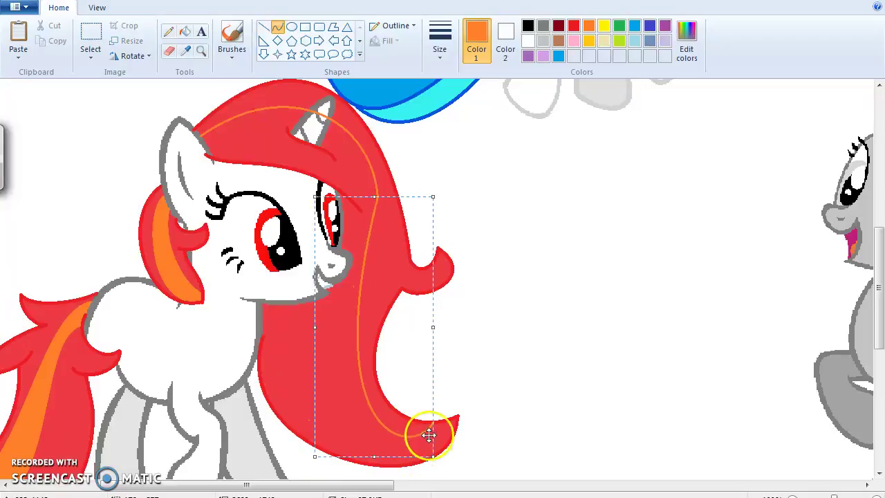
{"action": "left_click", "coordinate": [477, 273]}
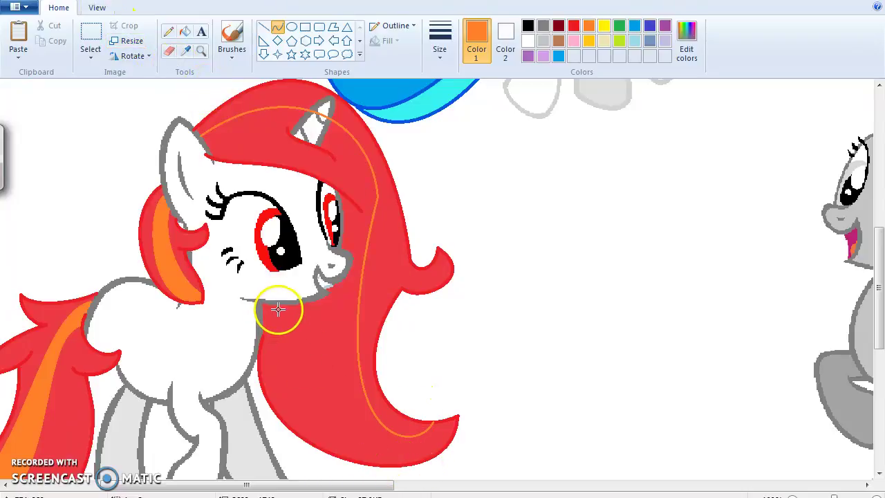
{"action": "left_click_drag", "start_coordinate": [287, 305], "coordinate": [368, 460]}
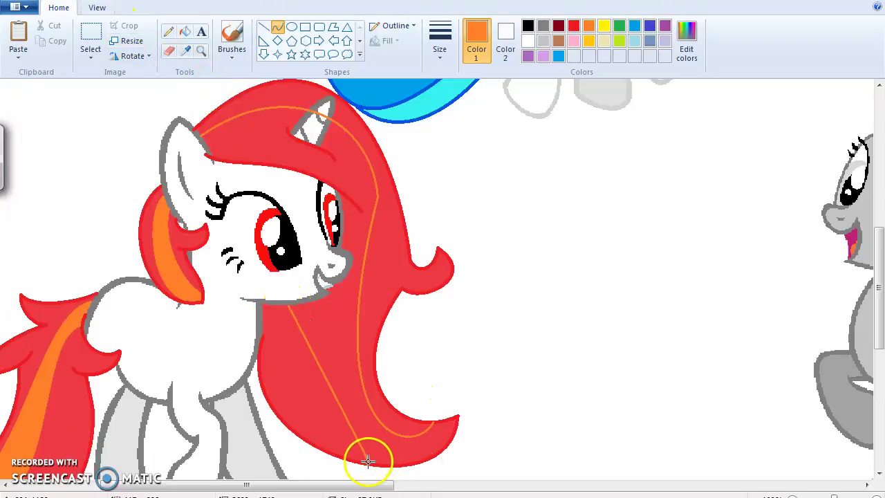
{"action": "left_click_drag", "start_coordinate": [310, 355], "coordinate": [326, 450]}
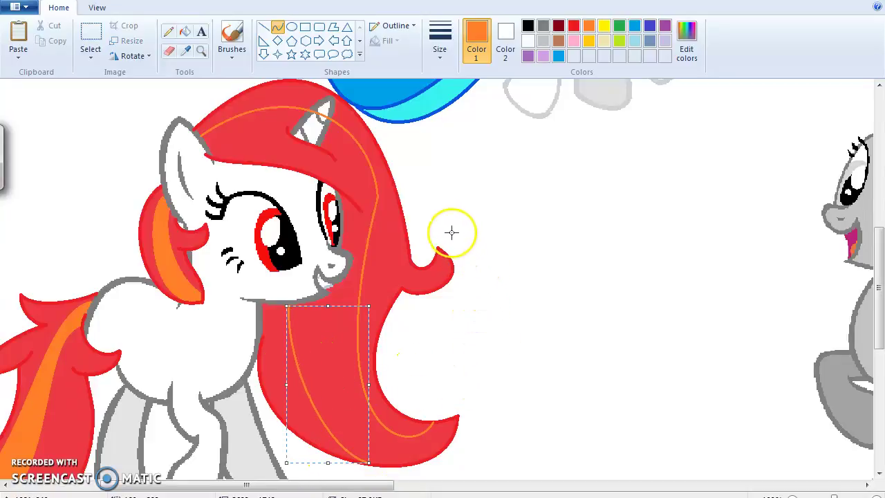
{"action": "left_click", "coordinate": [421, 213]}
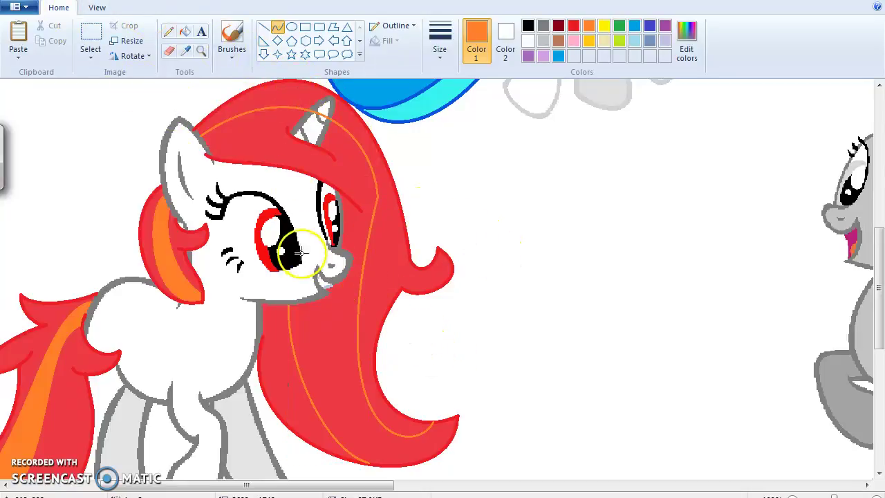
Step: Cover the orange line crossing the horn's two side outlines with thick straight lines in grey sampled from the outline
{"action": "left_click", "coordinate": [201, 50]}
{"action": "left_click", "coordinate": [332, 123]}
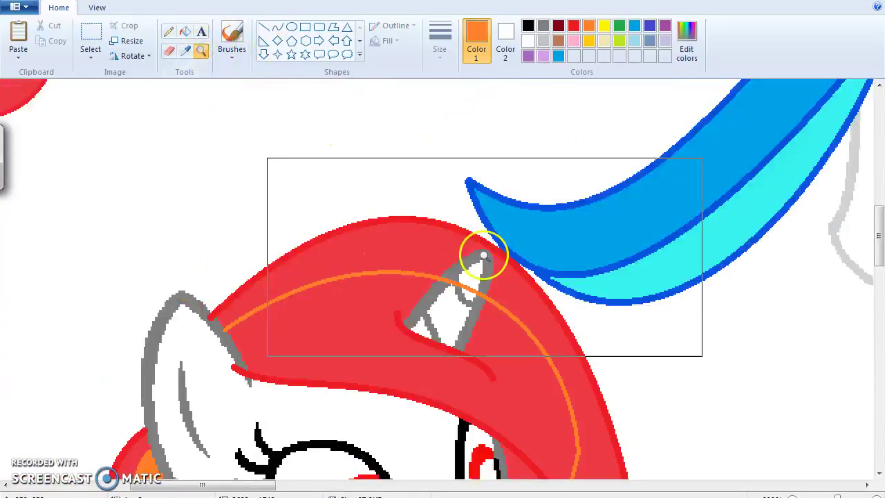
{"action": "left_click", "coordinate": [486, 256]}
{"action": "left_click", "coordinate": [263, 265]}
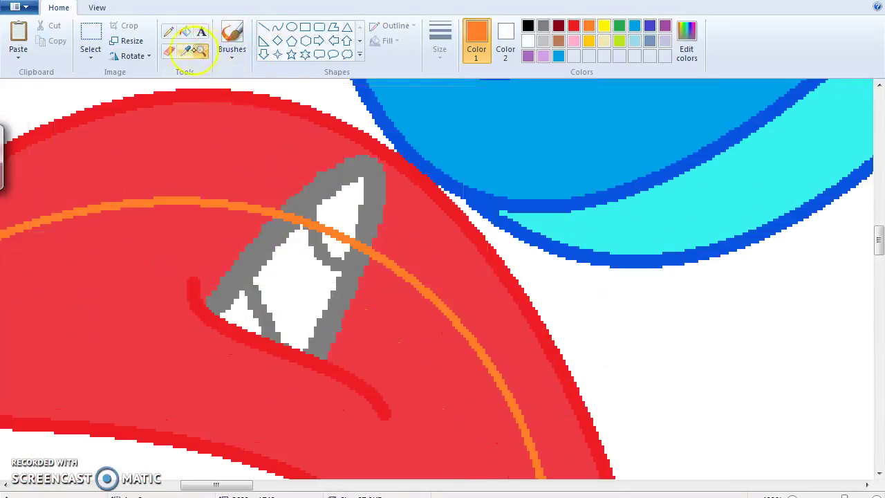
{"action": "left_click", "coordinate": [304, 200]}
{"action": "left_click", "coordinate": [266, 24]}
{"action": "left_click", "coordinate": [439, 49]}
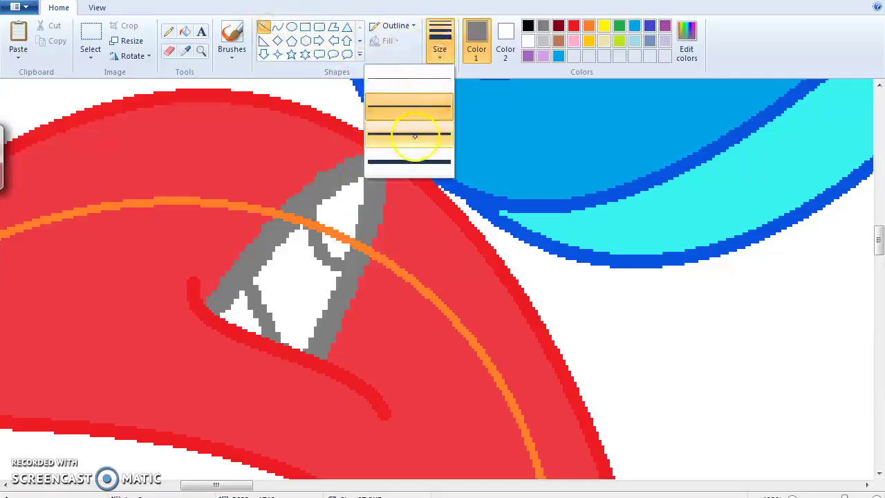
{"action": "left_click", "coordinate": [415, 136]}
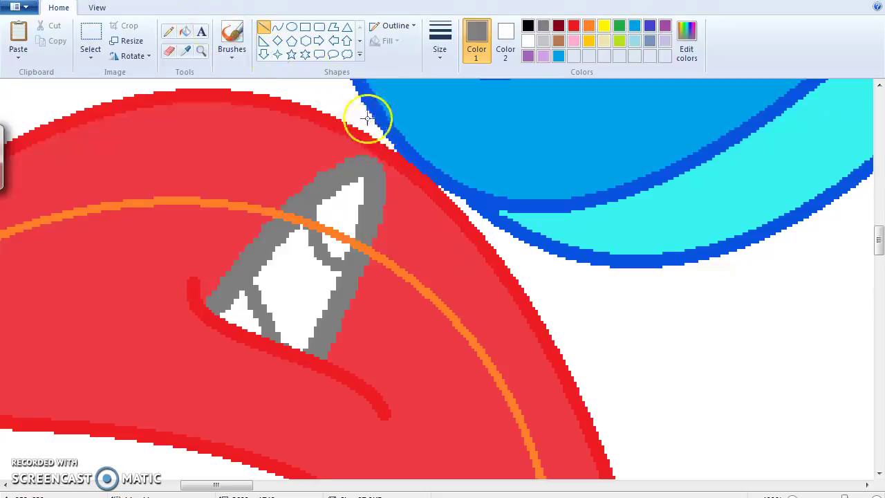
{"action": "left_click", "coordinate": [439, 48]}
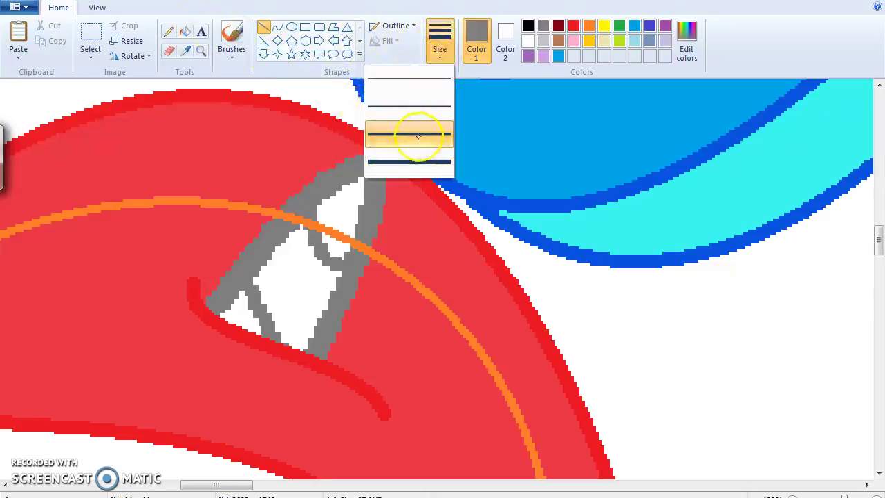
{"action": "left_click", "coordinate": [406, 163]}
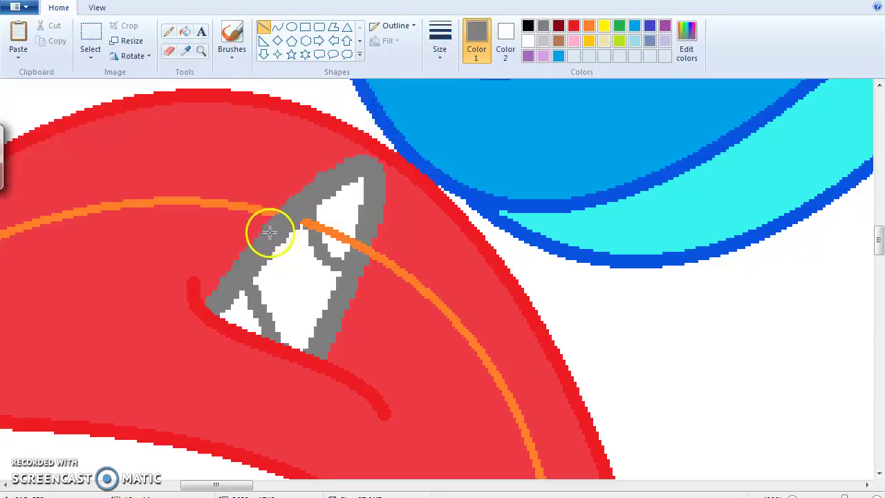
{"action": "left_click_drag", "start_coordinate": [271, 235], "coordinate": [375, 231]}
{"action": "left_click_drag", "start_coordinate": [351, 268], "coordinate": [362, 228]}
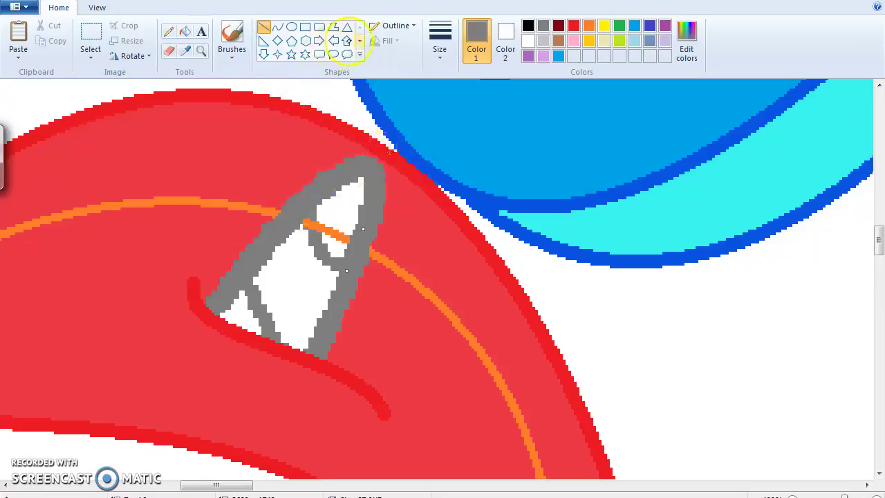
Step: Repaint the inner ridge line of the horn in grey where the orange line crosses it
{"action": "left_click", "coordinate": [439, 41]}
{"action": "left_click", "coordinate": [429, 114]}
{"action": "mouse_move", "coordinate": [305, 216]}
{"action": "left_mouse_down"}
{"action": "mouse_move", "coordinate": [319, 253]}
{"action": "mouse_move", "coordinate": [331, 251]}
{"action": "mouse_move", "coordinate": [306, 237]}
{"action": "mouse_move", "coordinate": [340, 264]}
{"action": "left_mouse_up"}
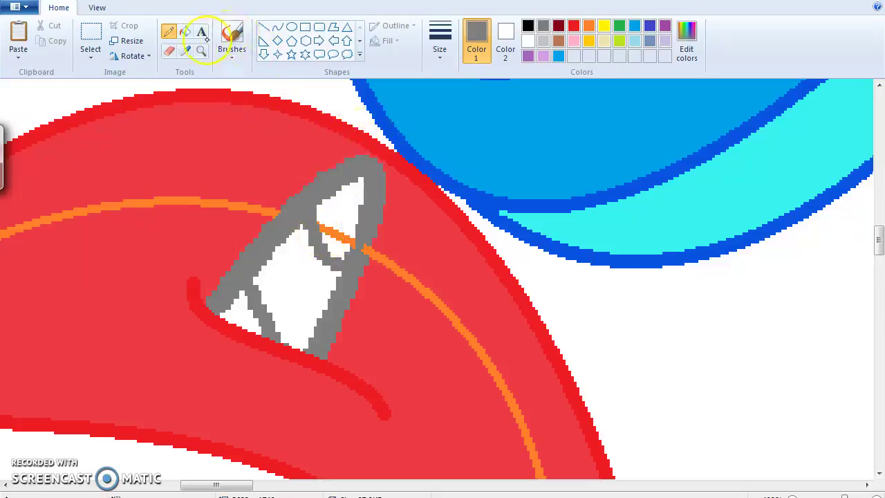
Step: Paint the remaining orange segment inside the horn's upper section white, undoing the fill that spreads over the whole horn
{"action": "left_click", "coordinate": [185, 30]}
{"action": "left_click", "coordinate": [528, 41]}
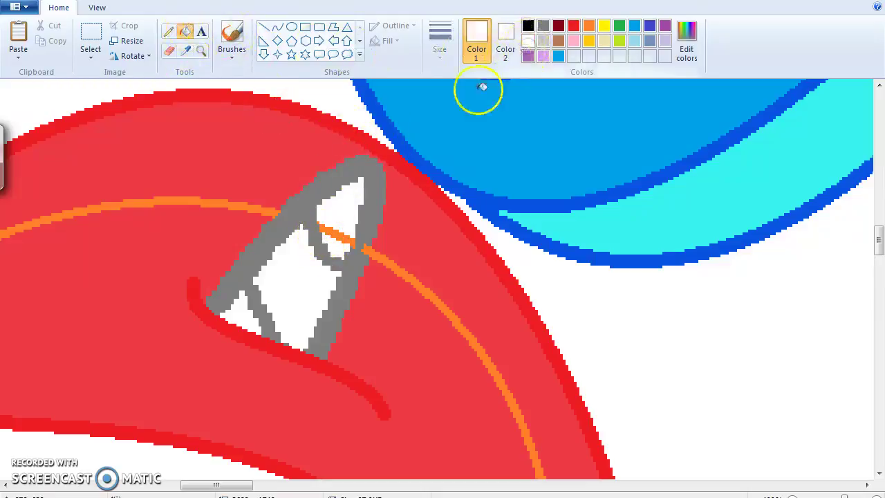
{"action": "left_click", "coordinate": [323, 219]}
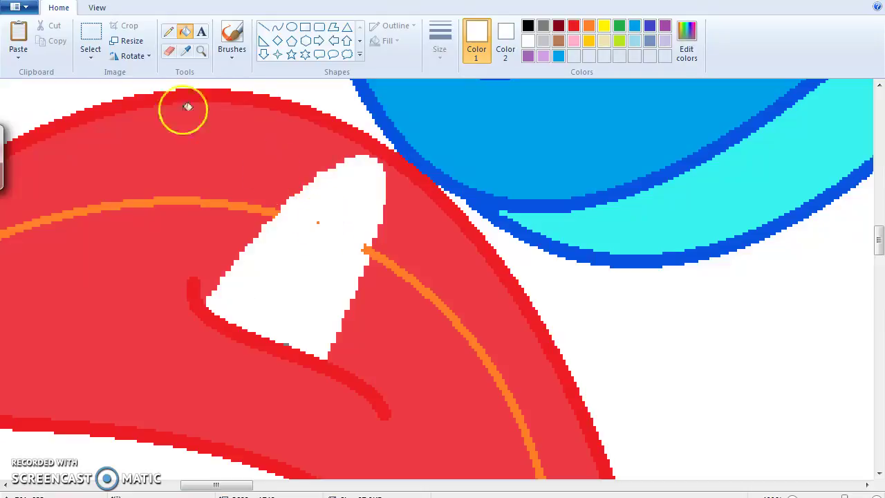
{"action": "key", "text": "ctrl+z"}
{"action": "left_click", "coordinate": [169, 31]}
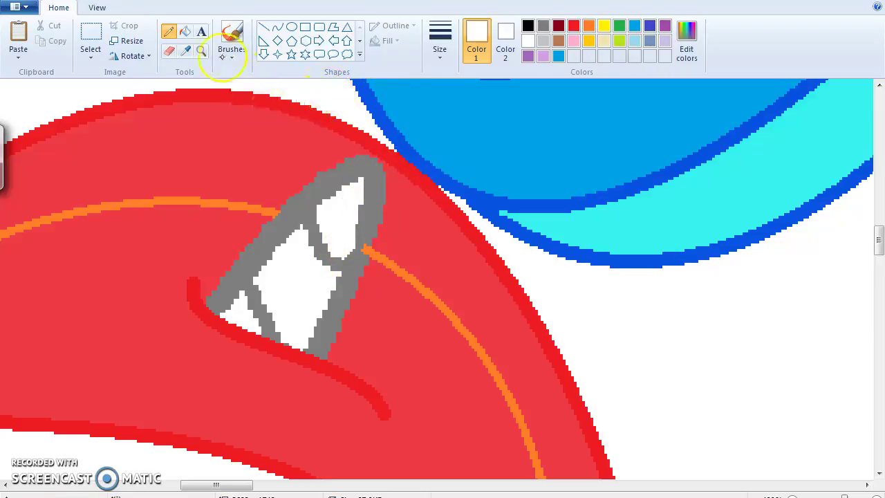
Step: Touch up the horn's front outline beside the end of the orange line with grey sampled from the outline
{"action": "left_click", "coordinate": [185, 51]}
{"action": "left_click", "coordinate": [369, 229]}
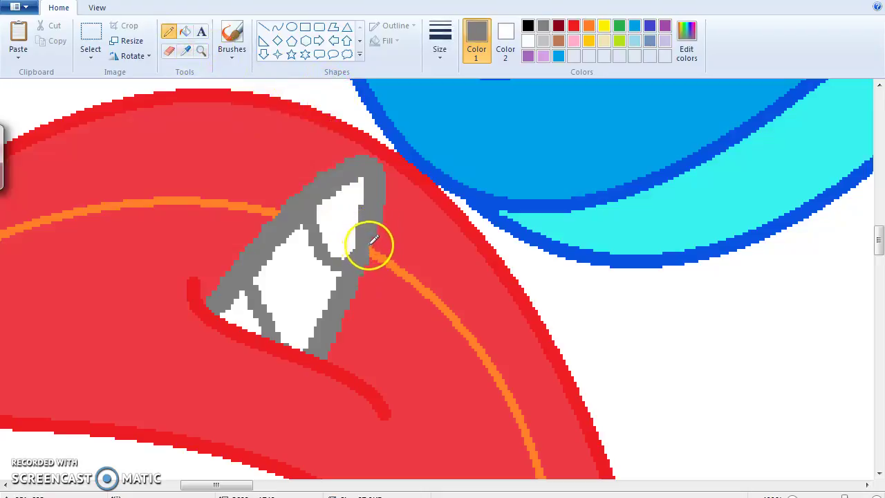
{"action": "left_click_drag", "start_coordinate": [373, 224], "coordinate": [378, 202]}
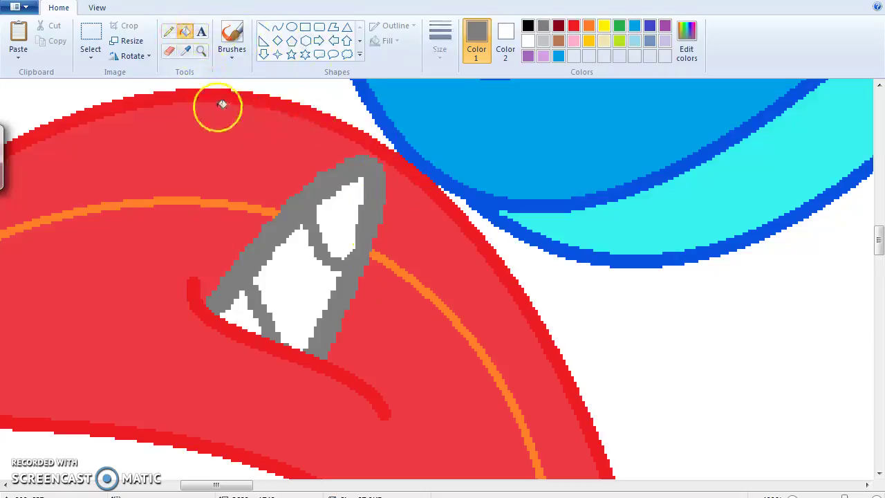
Step: Fill the front mane area enclosed by the orange stripe lines with orange sampled from the line above the forelock
{"action": "left_click", "coordinate": [185, 49]}
{"action": "left_click", "coordinate": [235, 205]}
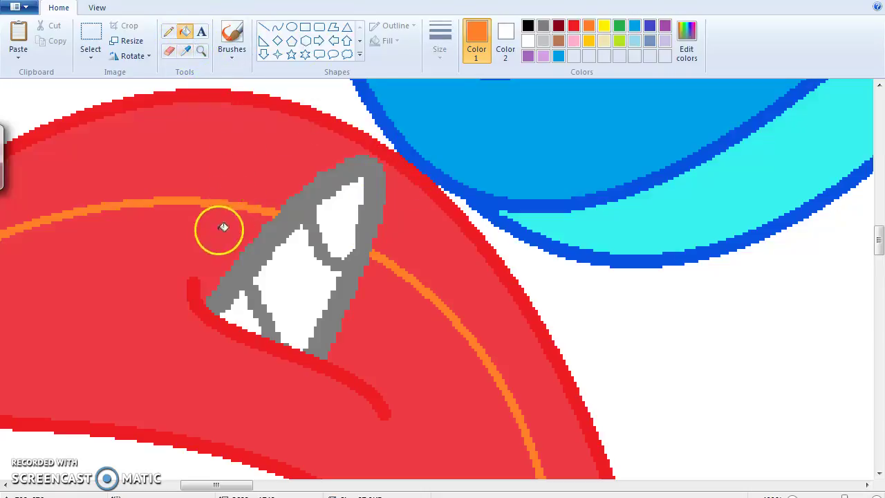
{"action": "left_click", "coordinate": [250, 226]}
Step: Repaint the upper outline near the mane's lower tip in red sampled from the outline, covering the orange stripe end that crosses it
{"action": "mouse_move", "coordinate": [878, 240]}
{"action": "left_mouse_down"}
{"action": "mouse_move", "coordinate": [858, 307]}
{"action": "mouse_move", "coordinate": [862, 344]}
{"action": "mouse_move", "coordinate": [845, 322]}
{"action": "left_mouse_up"}
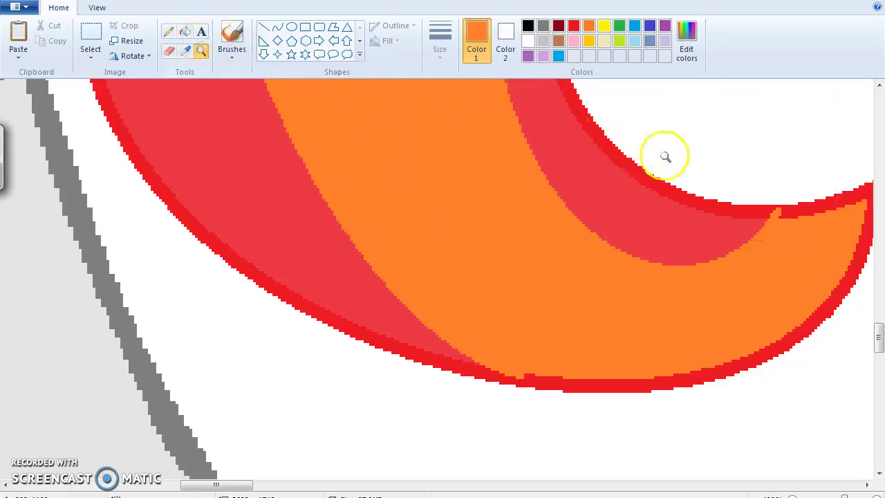
{"action": "left_click", "coordinate": [700, 178]}
{"action": "left_click", "coordinate": [345, 220]}
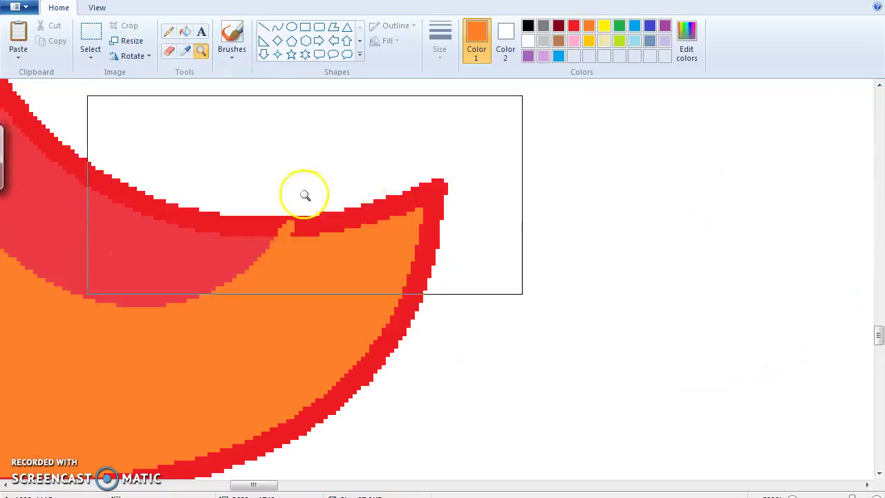
{"action": "right_click", "coordinate": [305, 196]}
{"action": "left_click", "coordinate": [185, 51]}
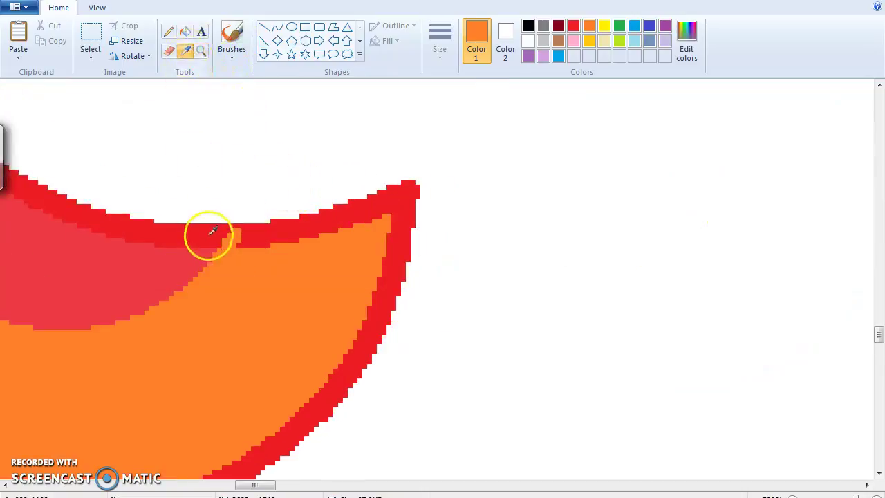
{"action": "left_click", "coordinate": [234, 228]}
{"action": "left_click", "coordinate": [168, 31]}
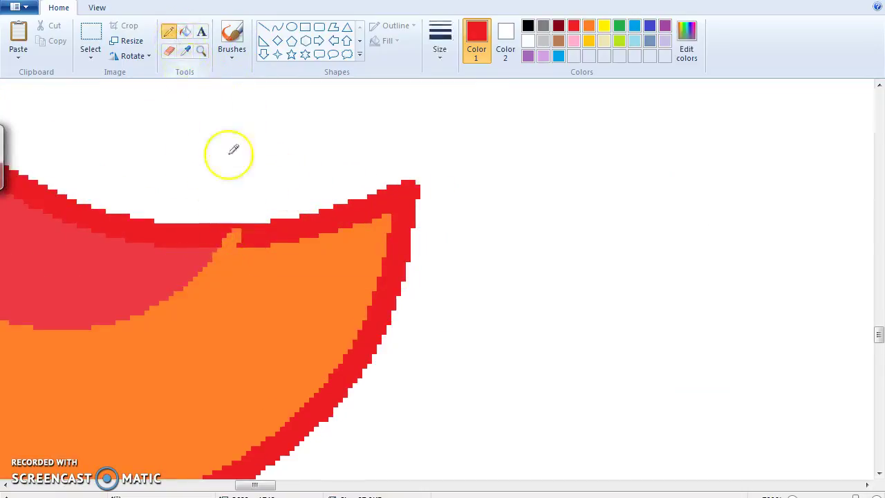
{"action": "left_click", "coordinate": [238, 239]}
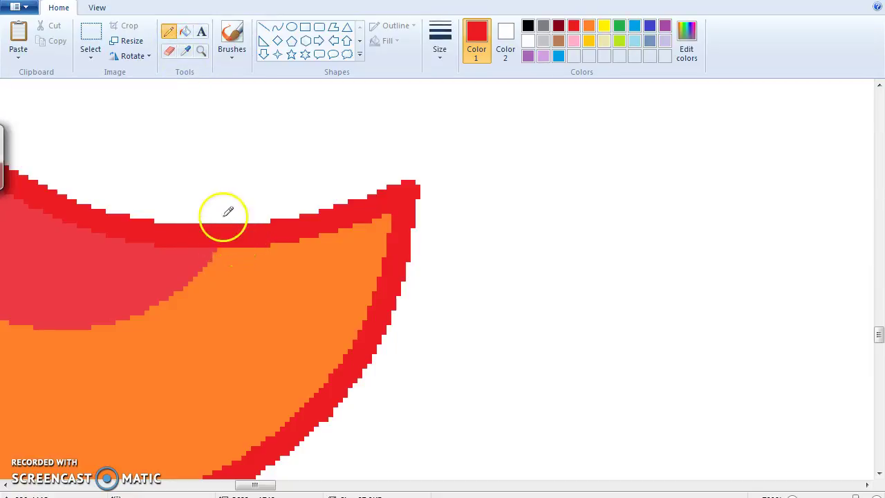
Step: Examine the mane's lower outline and the coloured unicorn within the whole pony group
{"action": "left_click_drag", "start_coordinate": [878, 332], "coordinate": [877, 345]}
{"action": "left_click_drag", "start_coordinate": [248, 485], "coordinate": [222, 485]}
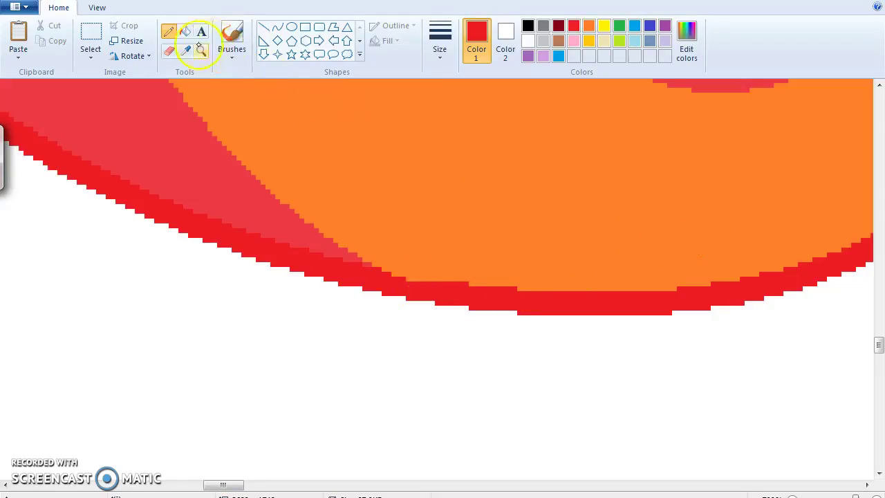
{"action": "right_click", "coordinate": [324, 181]}
{"action": "right_click", "coordinate": [351, 179]}
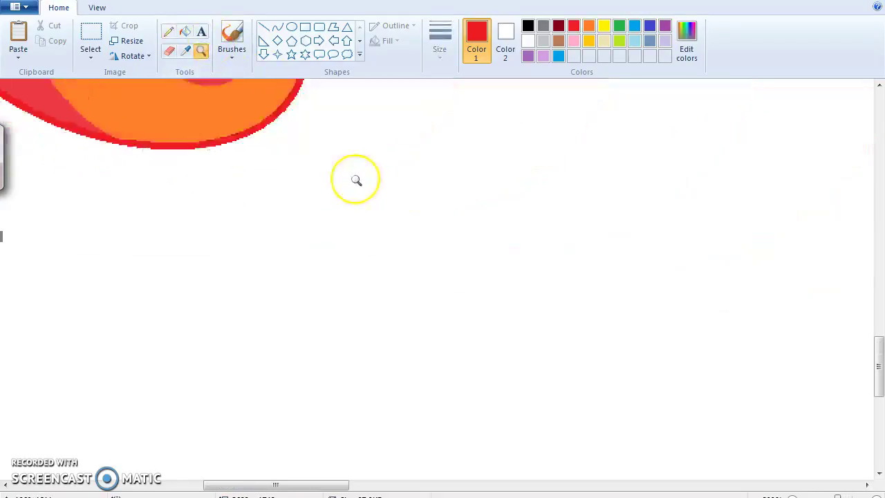
{"action": "right_click", "coordinate": [326, 170]}
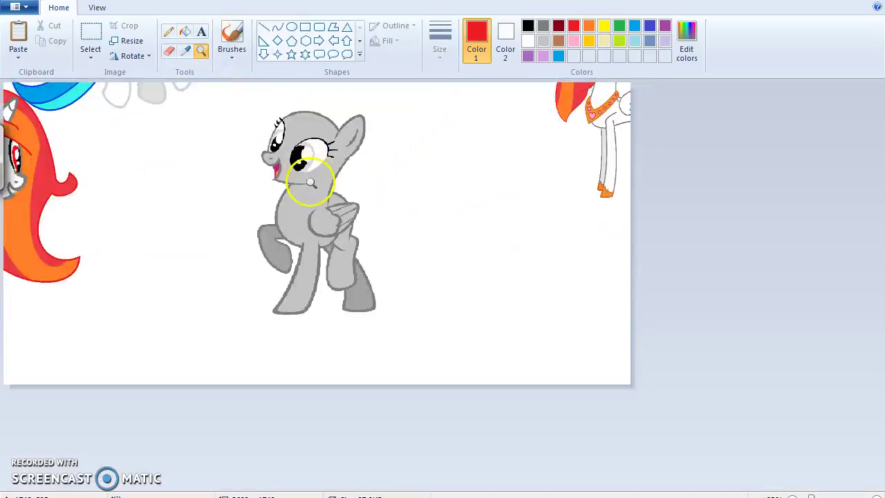
{"action": "right_click", "coordinate": [197, 285]}
{"action": "left_click", "coordinate": [184, 286]}
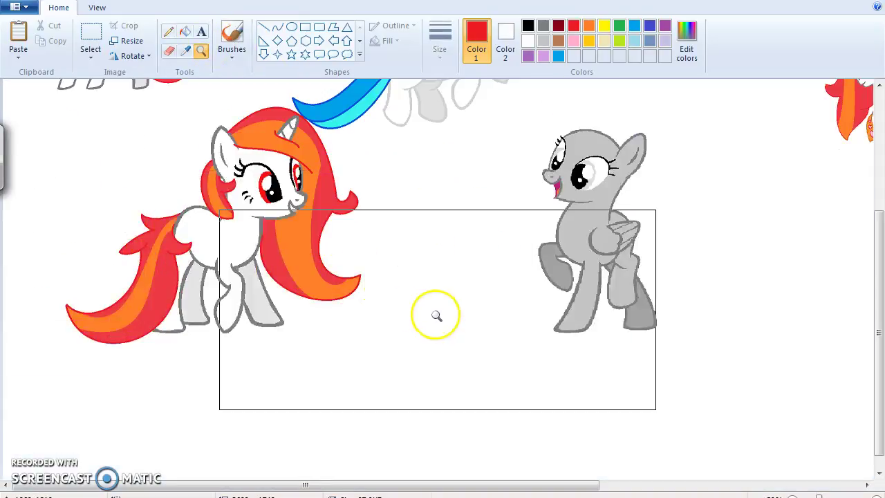
{"action": "left_click_drag", "start_coordinate": [878, 262], "coordinate": [878, 173]}
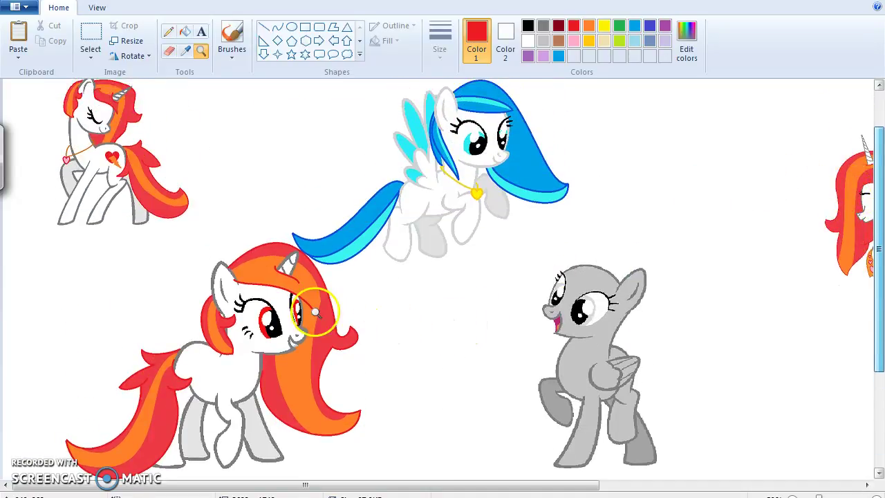
Step: Draw a heart on the large unicorn's flank and fill it with the red sampled from the small pony's heart mark
{"action": "left_click", "coordinate": [170, 169]}
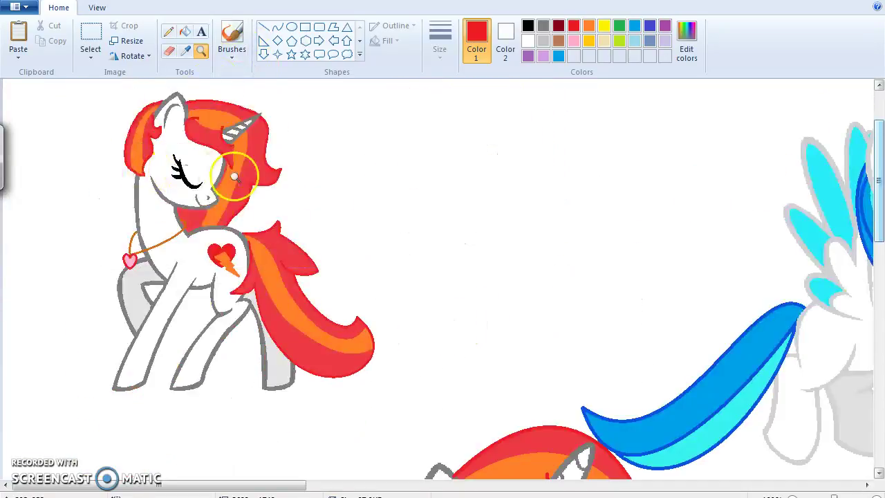
{"action": "left_click_drag", "start_coordinate": [876, 226], "coordinate": [879, 271]}
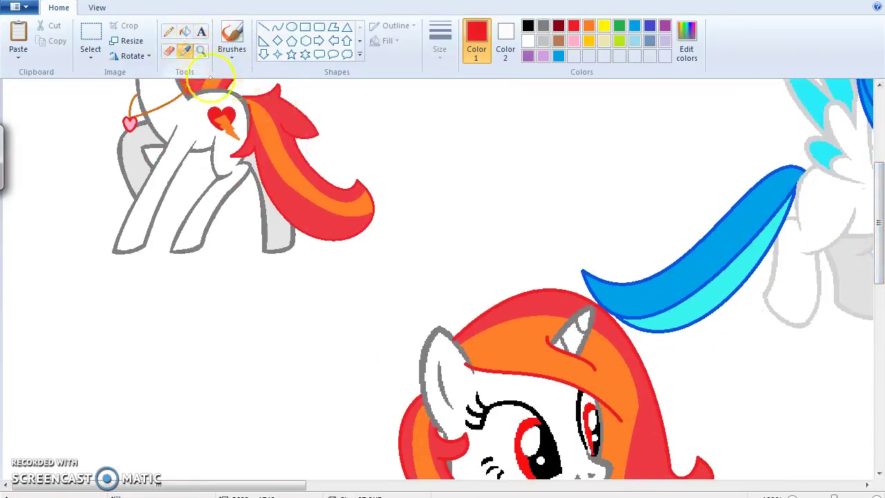
{"action": "left_click", "coordinate": [229, 119]}
{"action": "left_click_drag", "start_coordinate": [873, 225], "coordinate": [873, 287]}
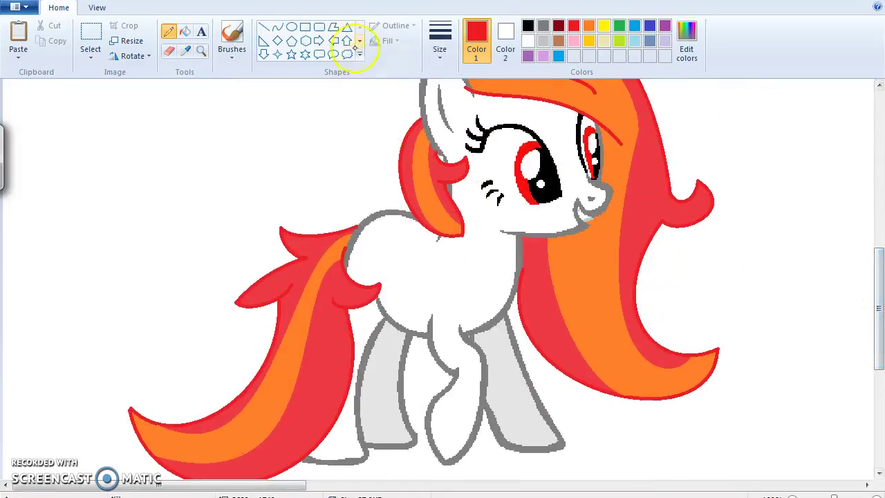
{"action": "left_click", "coordinate": [359, 40]}
{"action": "left_click", "coordinate": [264, 54]}
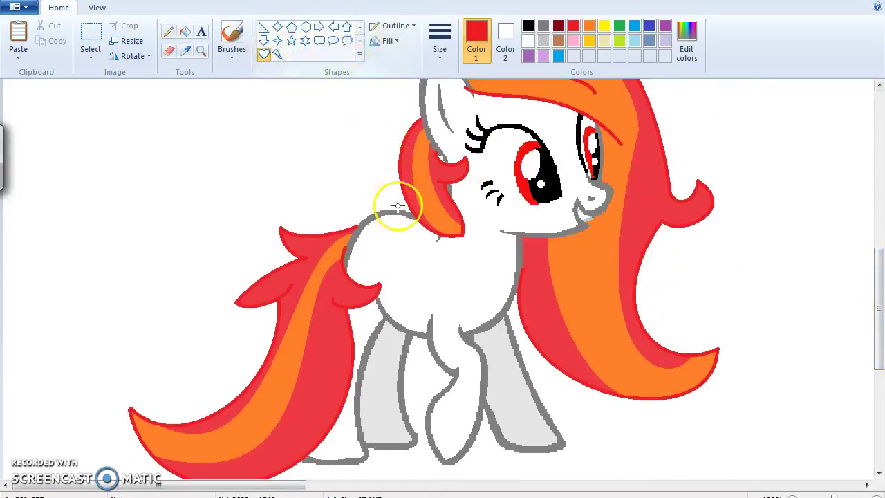
{"action": "left_click_drag", "start_coordinate": [372, 237], "coordinate": [399, 275]}
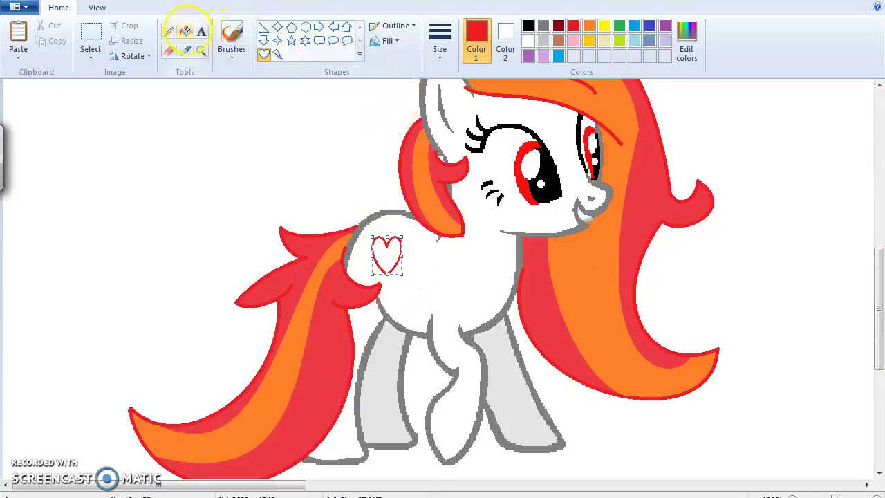
{"action": "left_click", "coordinate": [186, 30]}
{"action": "left_click", "coordinate": [385, 252]}
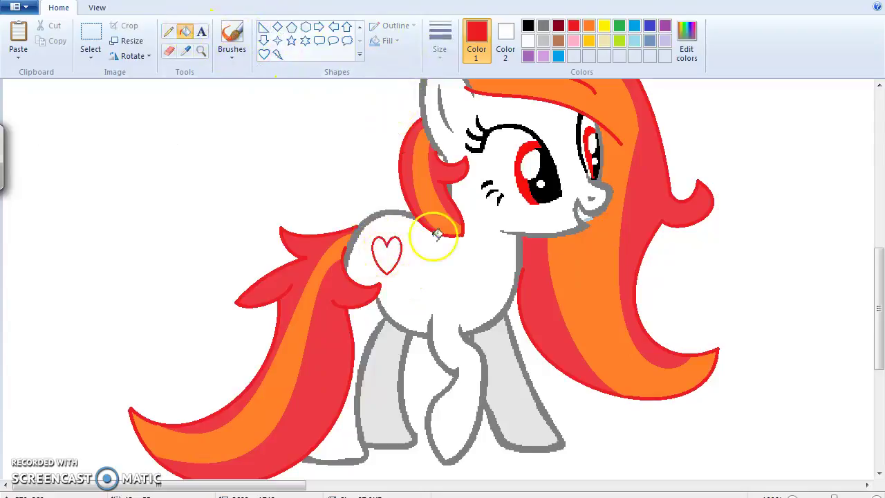
Step: Add a lightning bolt over the flank heart and fill it with the orange sampled from the small pony's bolt mark
{"action": "left_click_drag", "start_coordinate": [873, 267], "coordinate": [858, 148]}
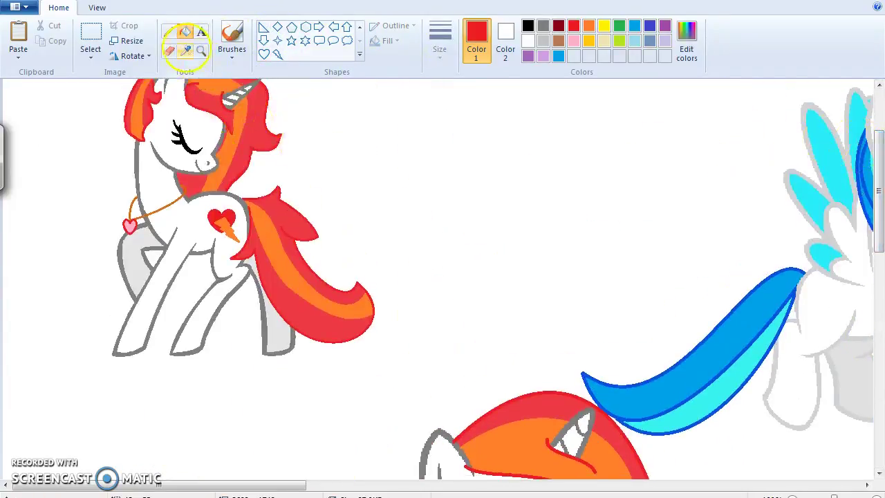
{"action": "left_click", "coordinate": [223, 220]}
{"action": "left_click", "coordinate": [293, 231]}
{"action": "left_click_drag", "start_coordinate": [875, 207], "coordinate": [870, 297]}
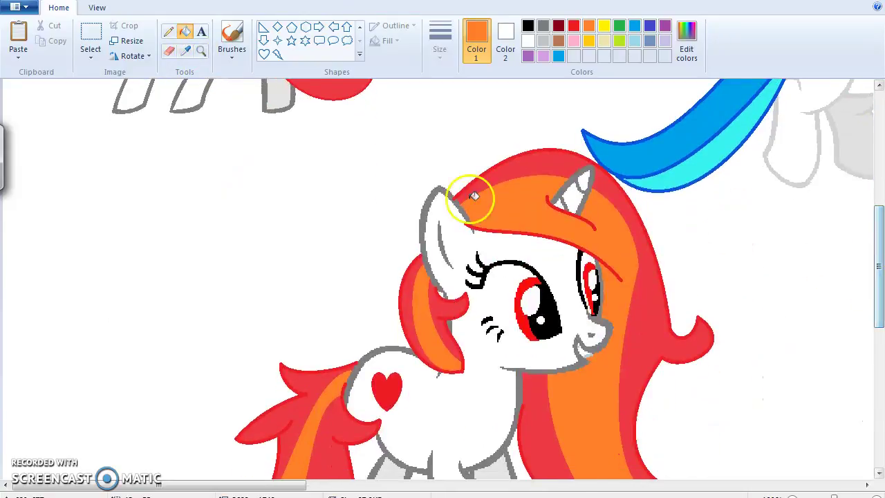
{"action": "left_click", "coordinate": [278, 54]}
{"action": "left_click_drag", "start_coordinate": [377, 388], "coordinate": [408, 418]}
{"action": "left_click", "coordinate": [185, 32]}
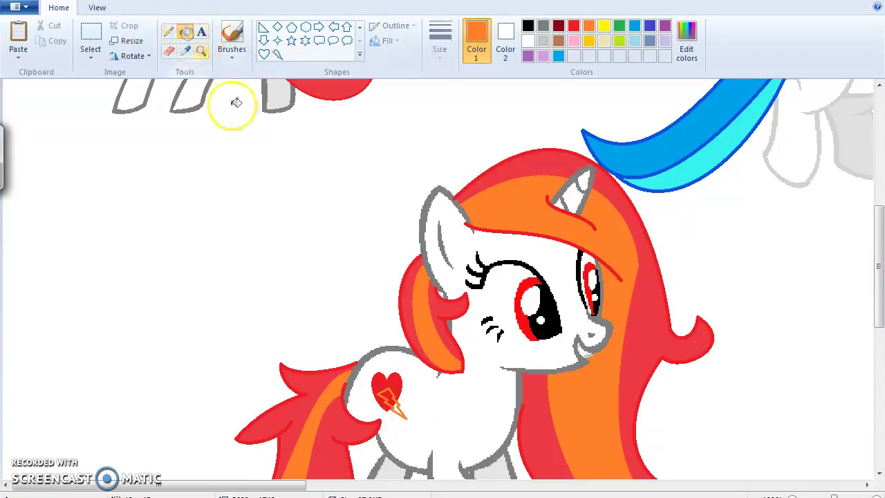
{"action": "left_click", "coordinate": [395, 396]}
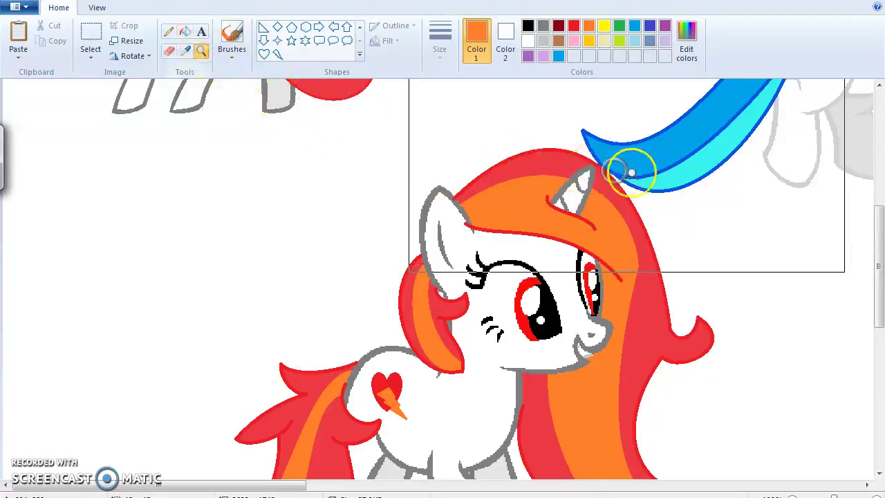
Step: Select the winged unicorn with the orange collar using a free-form selection and cut it from the drawing
{"action": "right_click", "coordinate": [627, 174]}
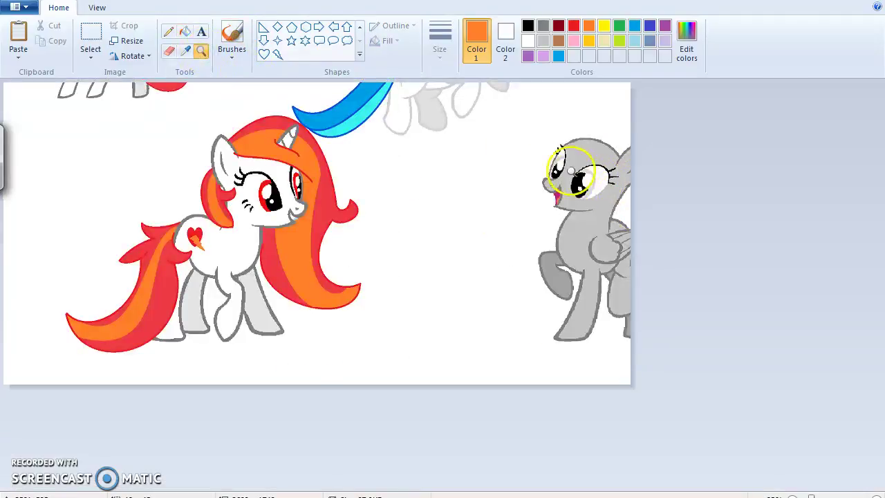
{"action": "right_click", "coordinate": [454, 150]}
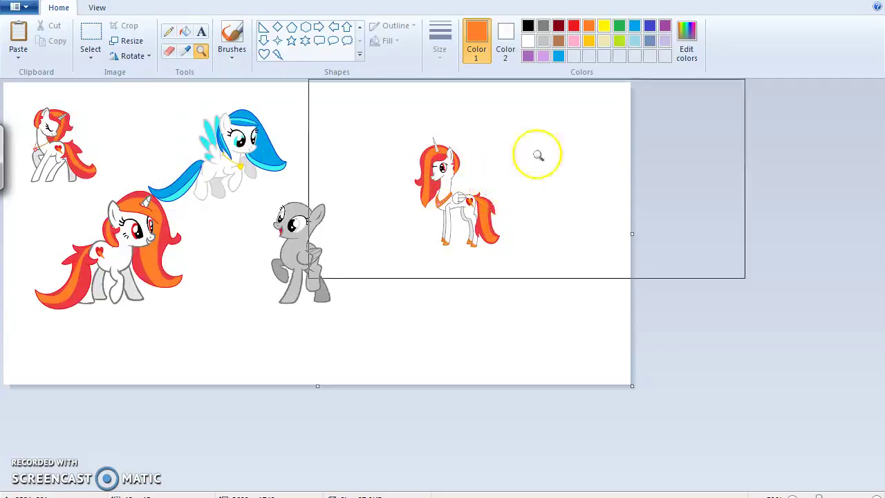
{"action": "left_click", "coordinate": [537, 152]}
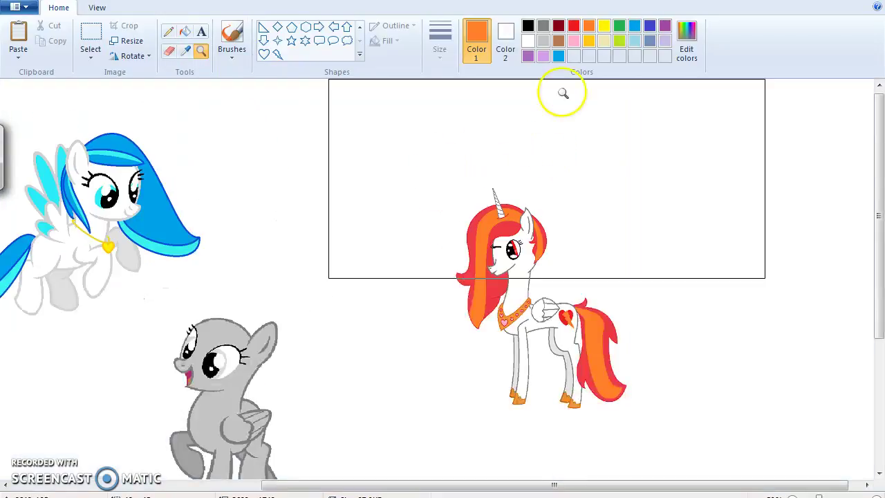
{"action": "left_click", "coordinate": [93, 58]}
{"action": "left_click", "coordinate": [104, 103]}
{"action": "mouse_move", "coordinate": [612, 177]}
{"action": "left_mouse_down"}
{"action": "mouse_move", "coordinate": [507, 149]}
{"action": "mouse_move", "coordinate": [406, 269]}
{"action": "mouse_move", "coordinate": [437, 400]}
{"action": "mouse_move", "coordinate": [552, 452]}
{"action": "mouse_move", "coordinate": [654, 433]}
{"action": "mouse_move", "coordinate": [691, 351]}
{"action": "mouse_move", "coordinate": [649, 241]}
{"action": "mouse_move", "coordinate": [552, 135]}
{"action": "left_mouse_up"}
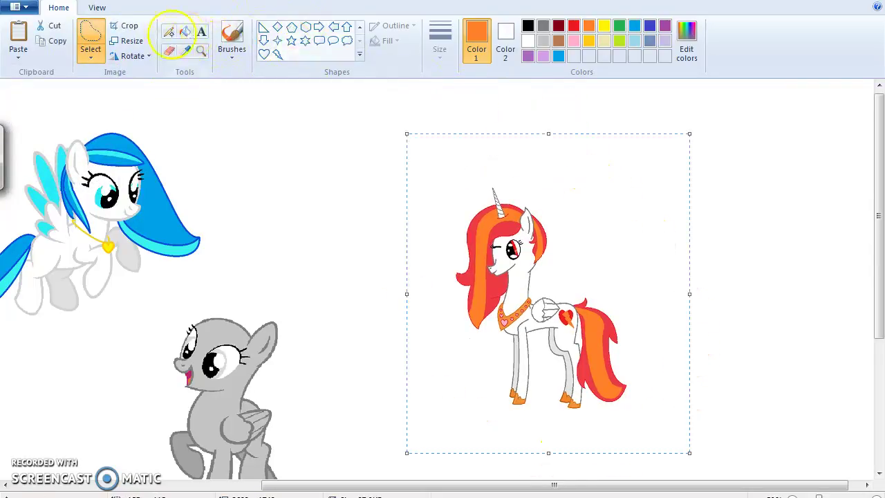
{"action": "left_click", "coordinate": [50, 25]}
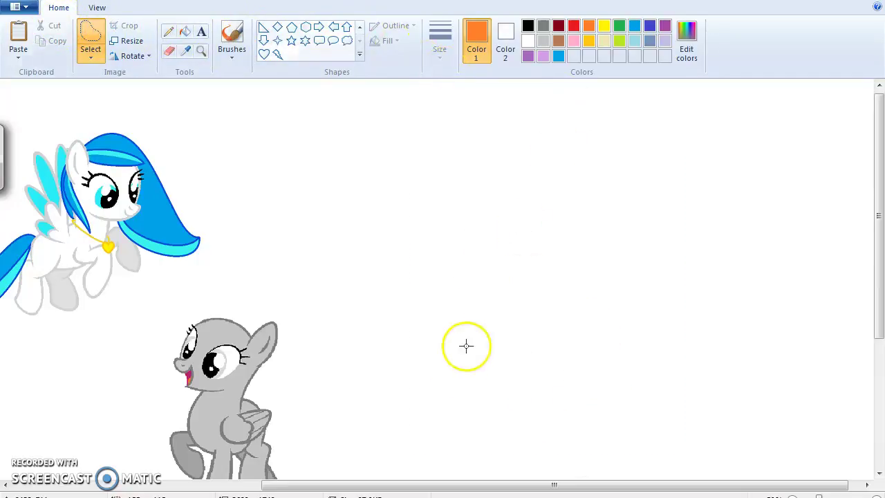
{"action": "left_click_drag", "start_coordinate": [332, 484], "coordinate": [86, 463]}
{"action": "left_click_drag", "start_coordinate": [199, 121], "coordinate": [83, 112]}
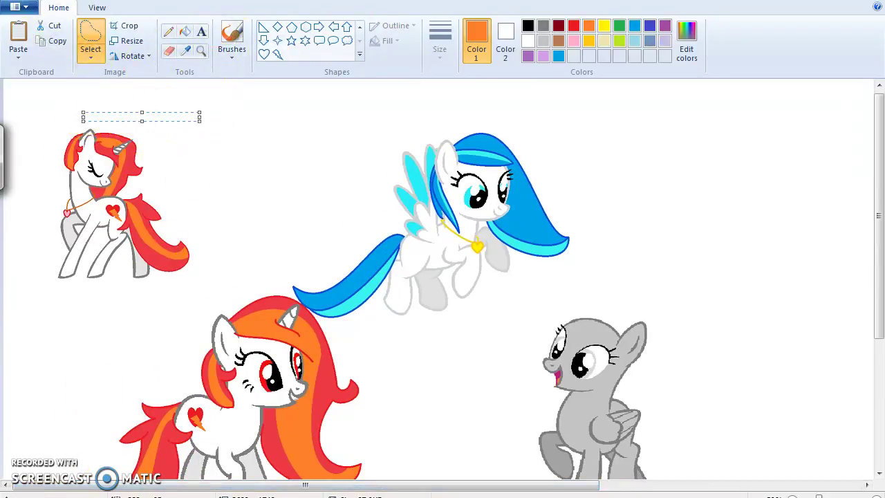
{"action": "key", "text": "Escape"}
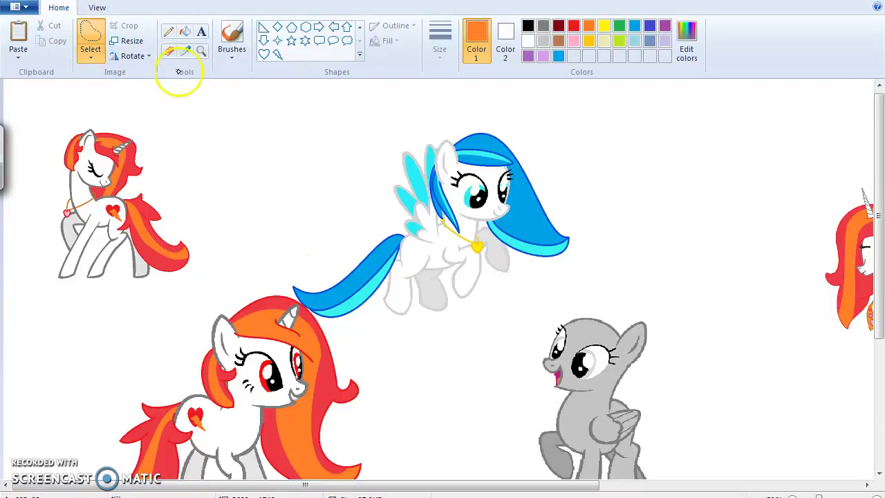
{"action": "key", "text": "ctrl+z"}
{"action": "key", "text": "ctrl+z"}
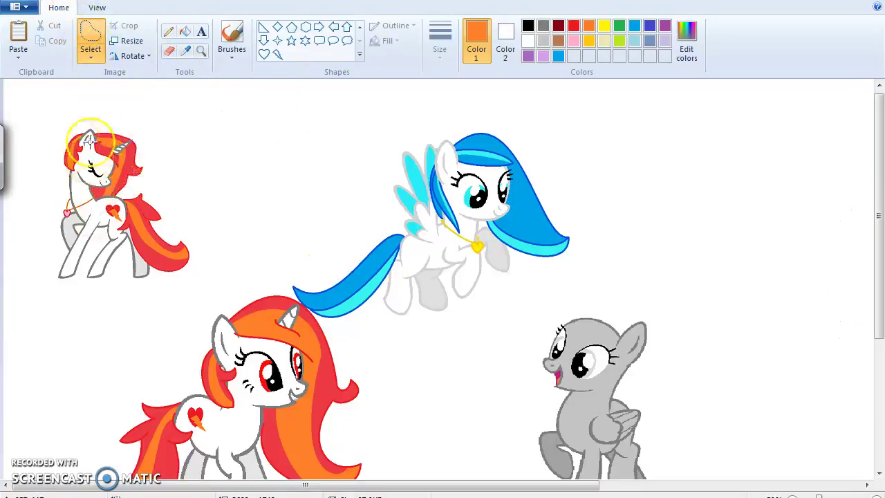
Step: Sample the dark orange of the necklace cord on the small pony as the drawing colour
{"action": "left_click", "coordinate": [200, 51]}
{"action": "left_click", "coordinate": [127, 187]}
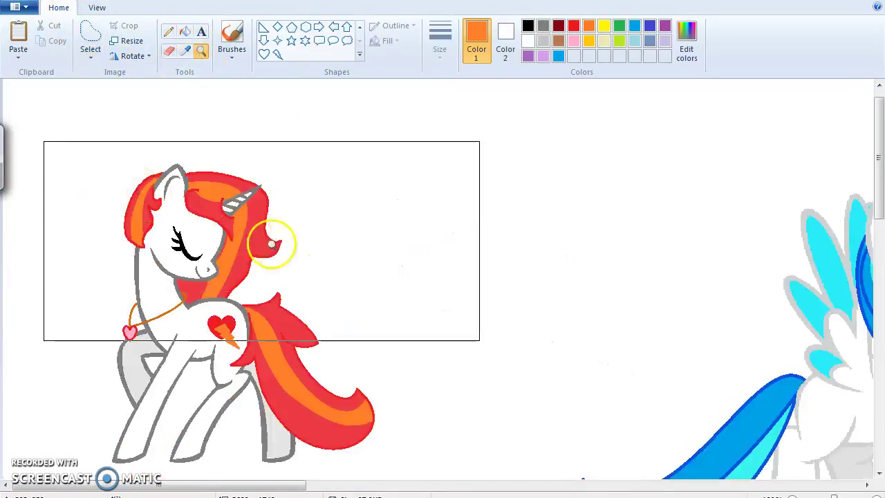
{"action": "left_click", "coordinate": [216, 297]}
{"action": "left_click", "coordinate": [344, 300]}
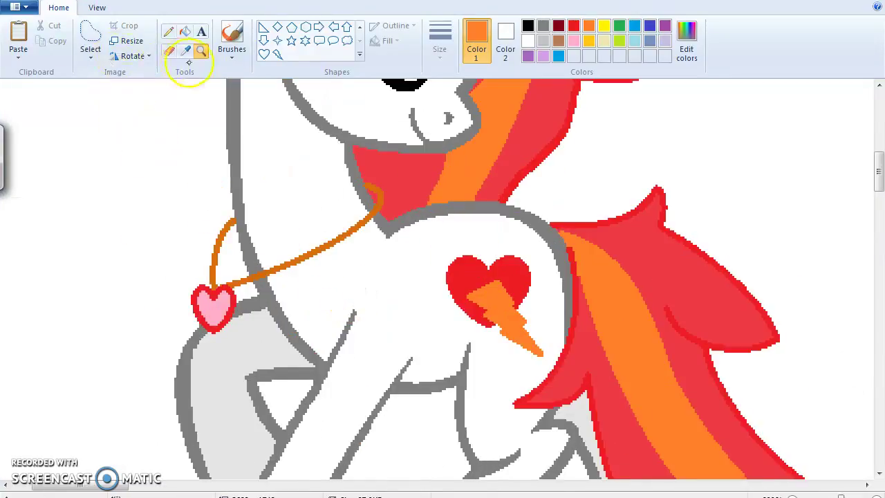
{"action": "left_click", "coordinate": [219, 252]}
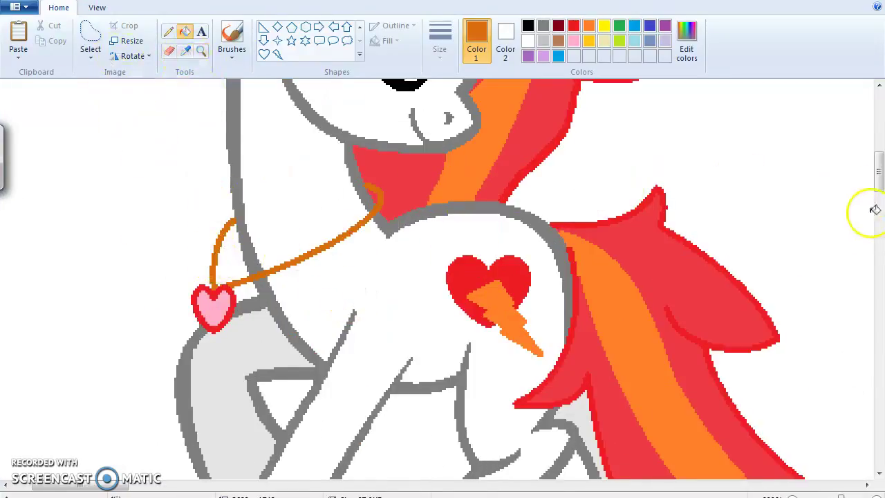
Step: Draw a curved necklace cord on the large unicorn from the neck mane's lower tip to the chest, using the second-thickest line
{"action": "left_click_drag", "start_coordinate": [878, 183], "coordinate": [816, 322]}
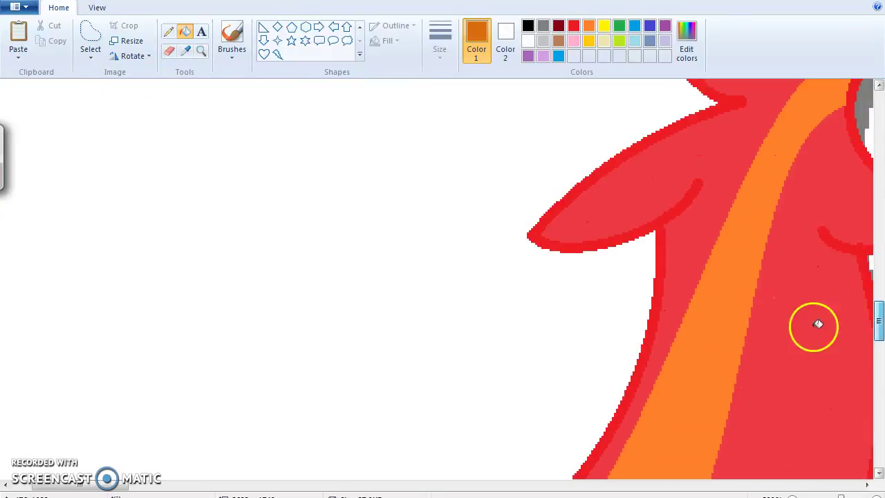
{"action": "left_click_drag", "start_coordinate": [159, 481], "coordinate": [211, 462]}
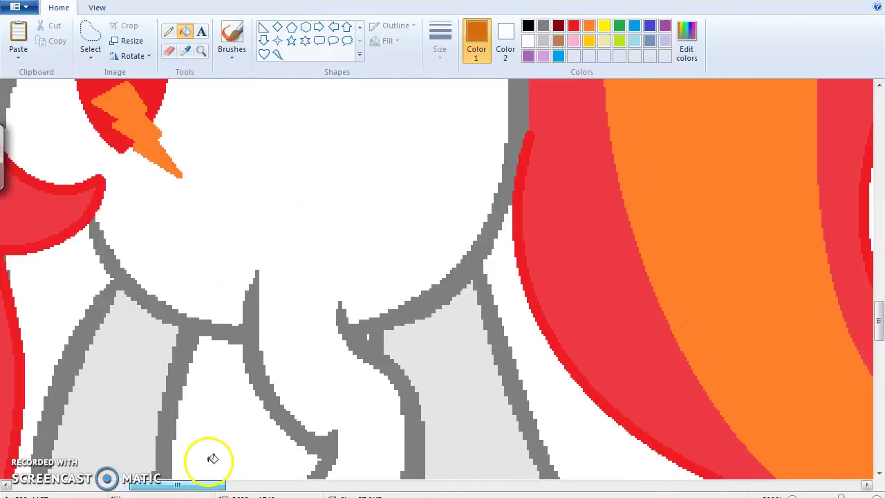
{"action": "mouse_move", "coordinate": [878, 299]}
{"action": "left_mouse_down"}
{"action": "mouse_move", "coordinate": [871, 263]}
{"action": "mouse_move", "coordinate": [871, 282]}
{"action": "left_mouse_up"}
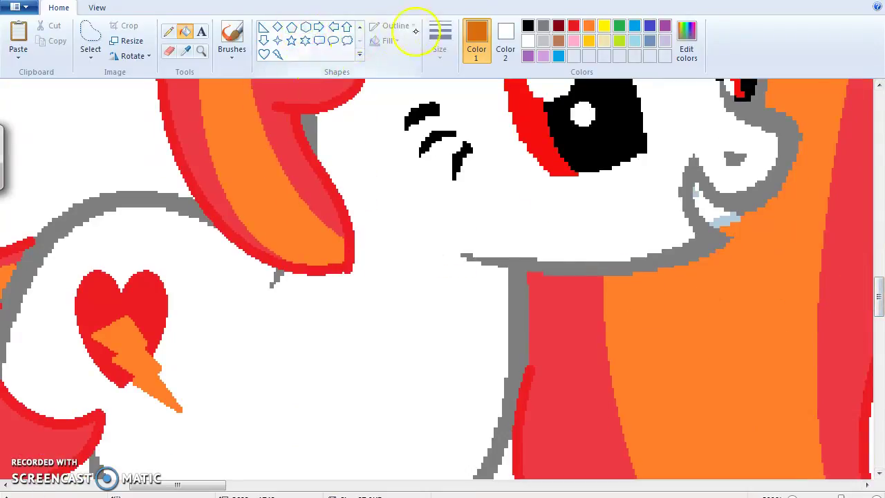
{"action": "left_click", "coordinate": [358, 26]}
{"action": "left_click", "coordinate": [278, 27]}
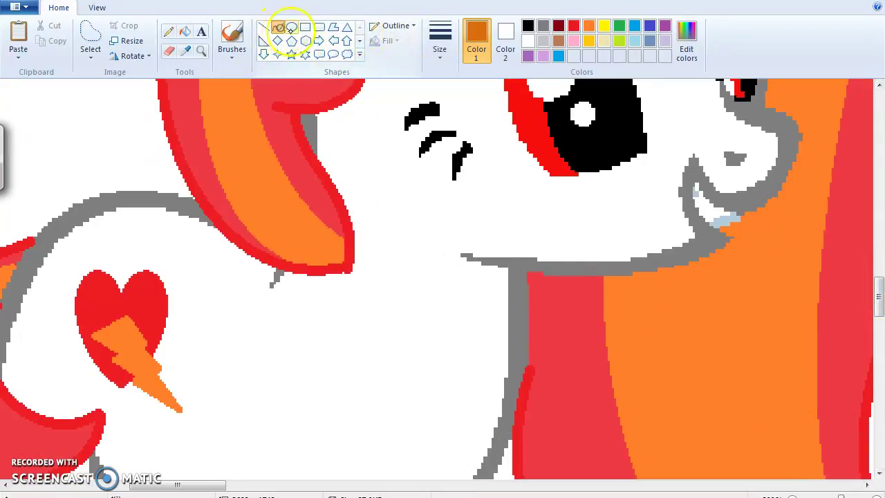
{"action": "left_click", "coordinate": [439, 43]}
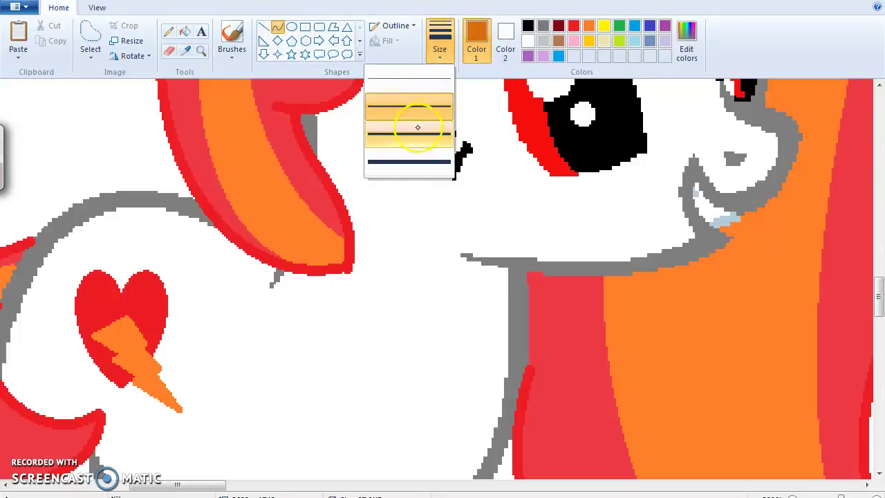
{"action": "left_click", "coordinate": [417, 132]}
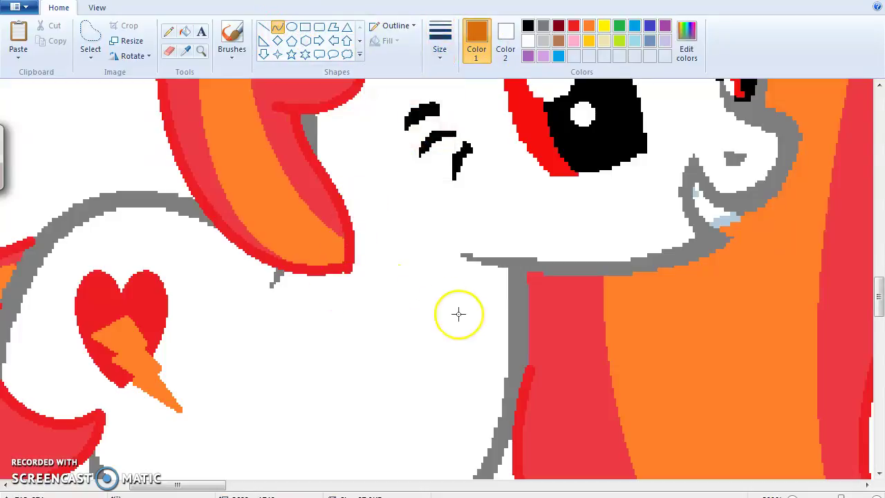
{"action": "left_click_drag", "start_coordinate": [352, 240], "coordinate": [453, 394]}
{"action": "left_click_drag", "start_coordinate": [376, 272], "coordinate": [419, 367]}
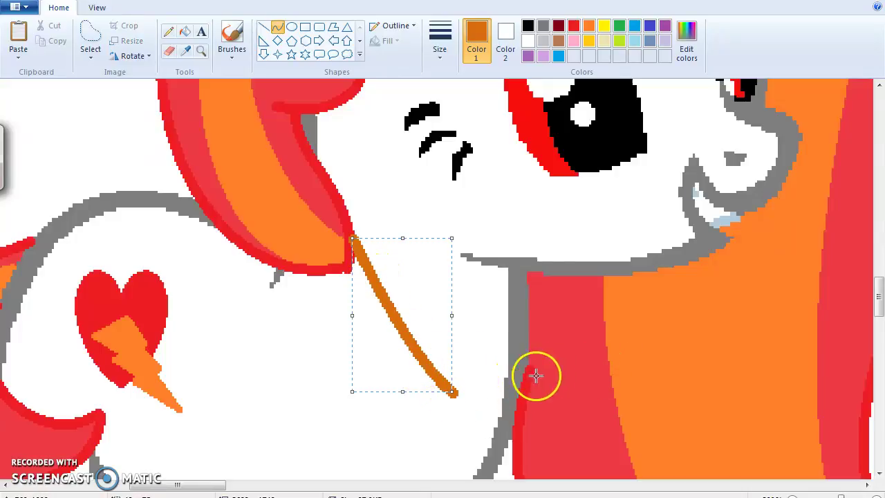
Step: Draw a second curved cord segment from the large unicorn's front chest outline to the lower end of the first segment
{"action": "left_click_drag", "start_coordinate": [879, 296], "coordinate": [872, 320]}
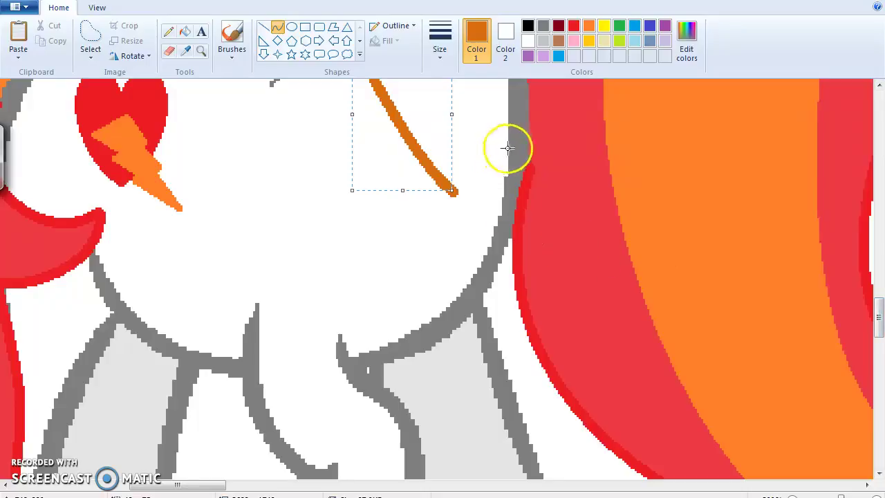
{"action": "left_click_drag", "start_coordinate": [524, 143], "coordinate": [457, 193]}
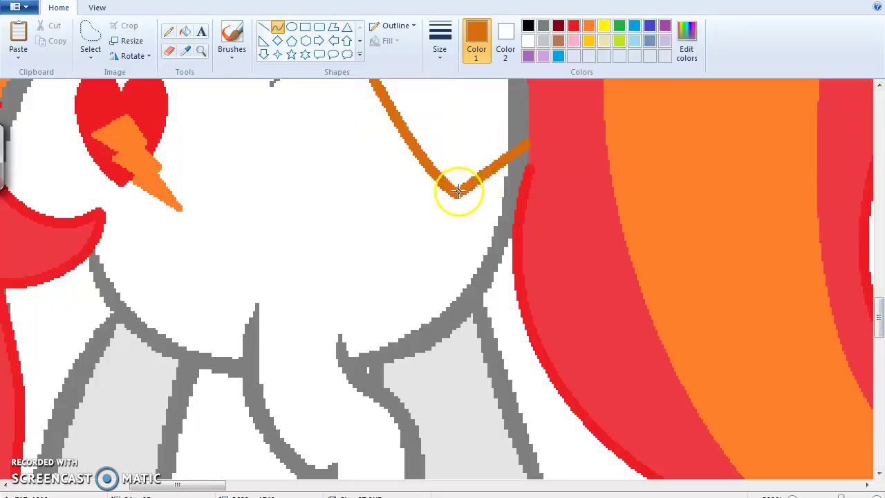
{"action": "left_click_drag", "start_coordinate": [510, 158], "coordinate": [480, 187]}
{"action": "left_click", "coordinate": [505, 179]}
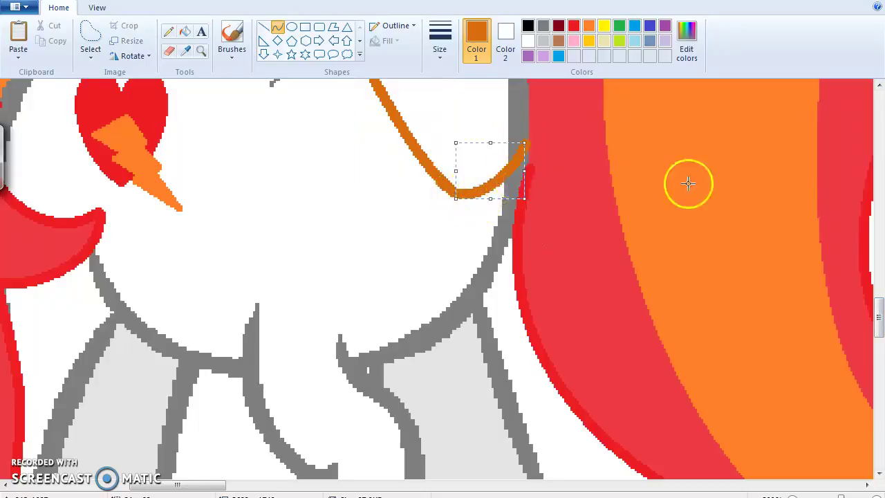
Step: Sample the red outline colour of the heart pendant on the small pony's necklace
{"action": "left_click_drag", "start_coordinate": [878, 298], "coordinate": [816, 208]}
{"action": "left_click_drag", "start_coordinate": [206, 485], "coordinate": [115, 484]}
{"action": "left_click", "coordinate": [202, 51]}
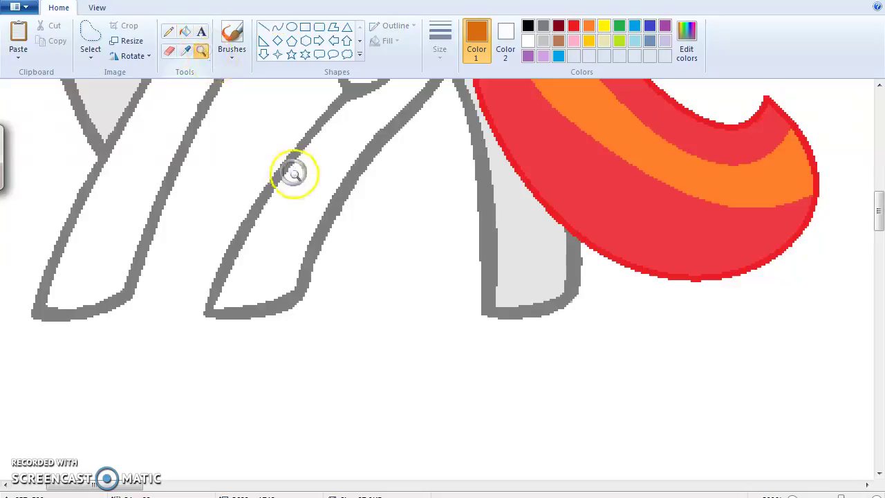
{"action": "right_click", "coordinate": [299, 168]}
{"action": "left_click", "coordinate": [232, 127]}
{"action": "right_click", "coordinate": [267, 144]}
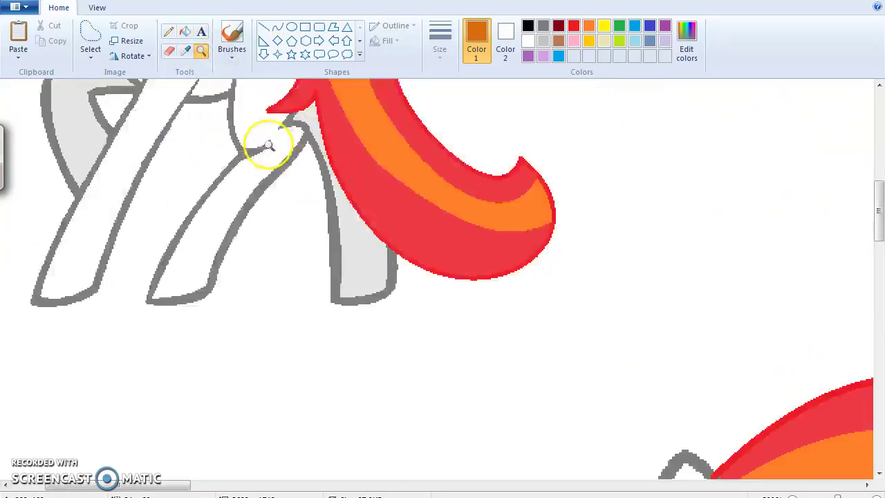
{"action": "right_click", "coordinate": [262, 145]}
{"action": "left_click", "coordinate": [216, 121]}
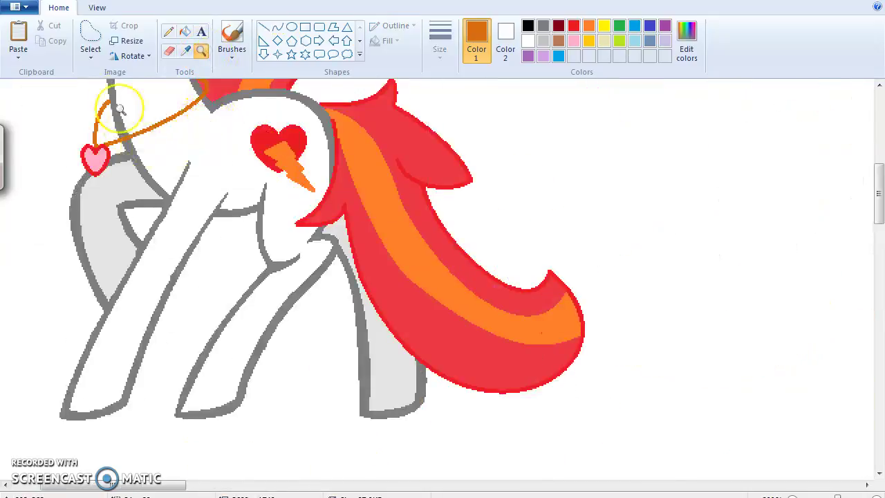
{"action": "left_click", "coordinate": [99, 151]}
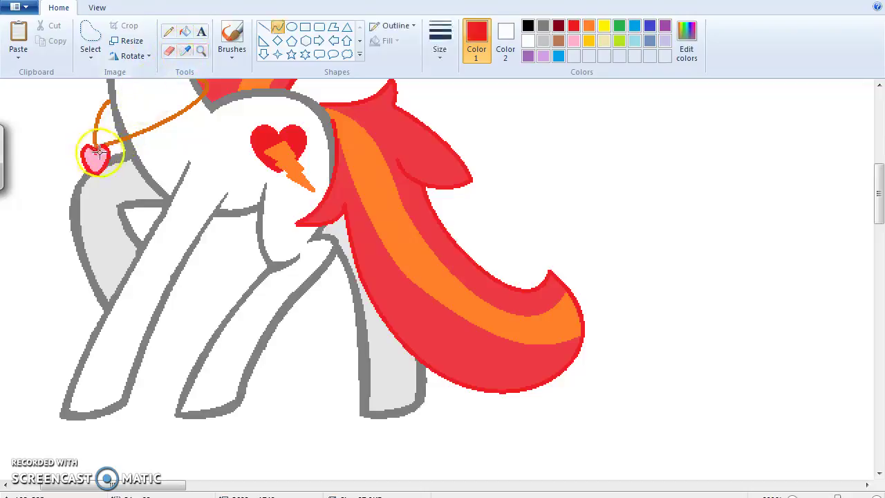
Step: Draw a small red heart outline as a pendant at the lowest point of the large unicorn's necklace cord
{"action": "left_click_drag", "start_coordinate": [876, 204], "coordinate": [869, 297]}
{"action": "left_click_drag", "start_coordinate": [153, 485], "coordinate": [223, 405]}
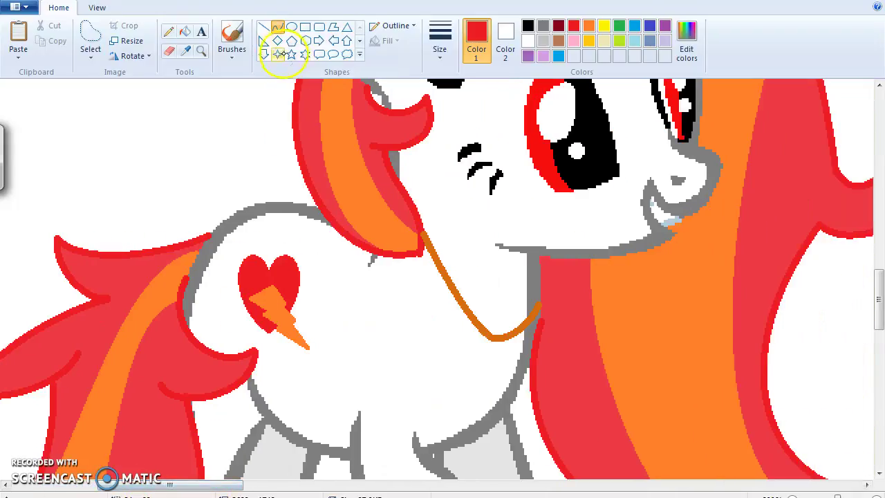
{"action": "left_click", "coordinate": [360, 40]}
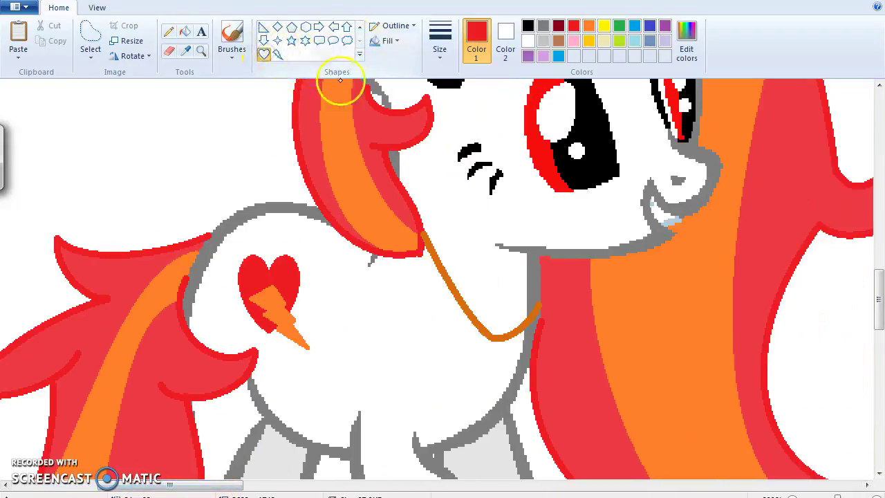
{"action": "left_click_drag", "start_coordinate": [479, 333], "coordinate": [496, 358]}
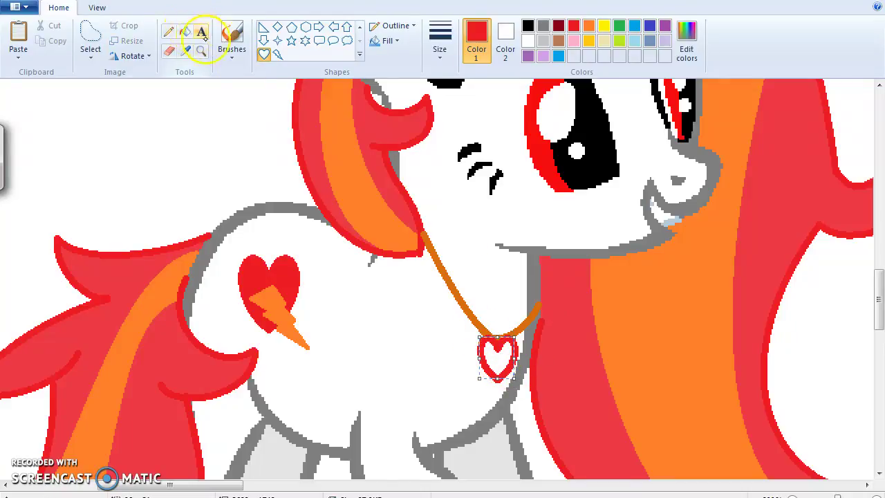
{"action": "left_click", "coordinate": [381, 102]}
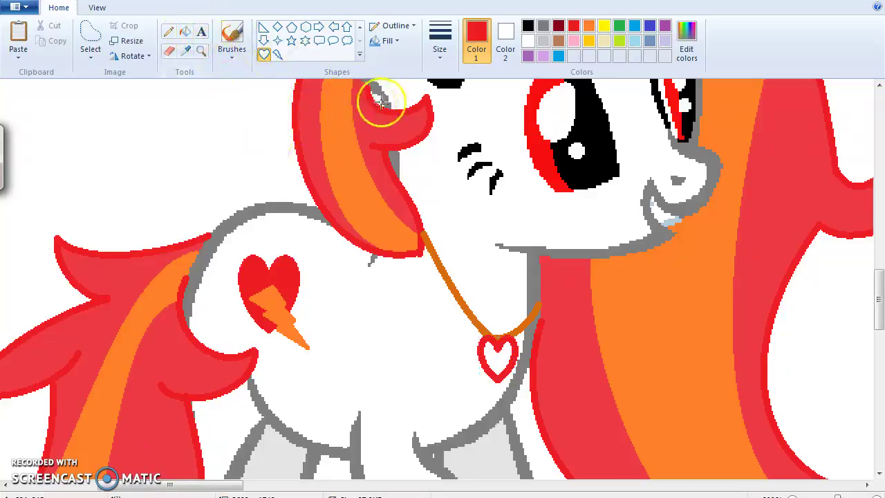
Step: Return to the small pony's heart pendant to sample its pink fill colour
{"action": "left_click", "coordinate": [201, 51]}
{"action": "right_click", "coordinate": [287, 134]}
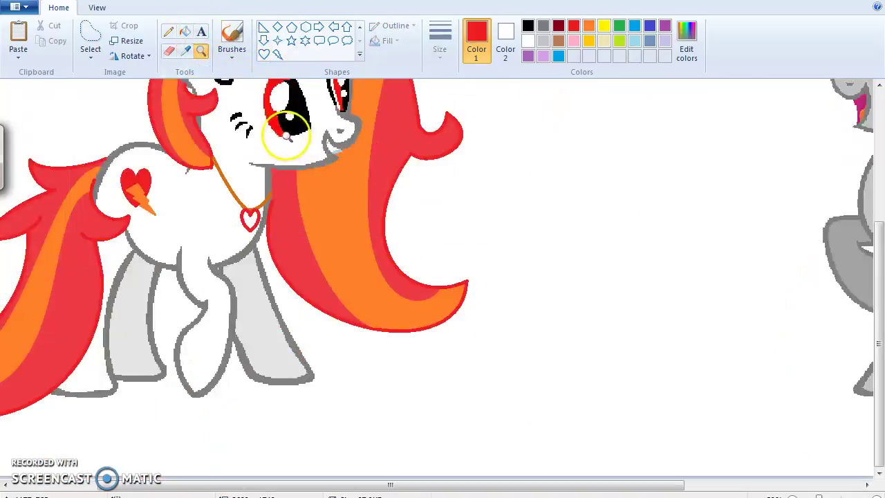
{"action": "right_click", "coordinate": [284, 134]}
{"action": "left_click", "coordinate": [187, 114]}
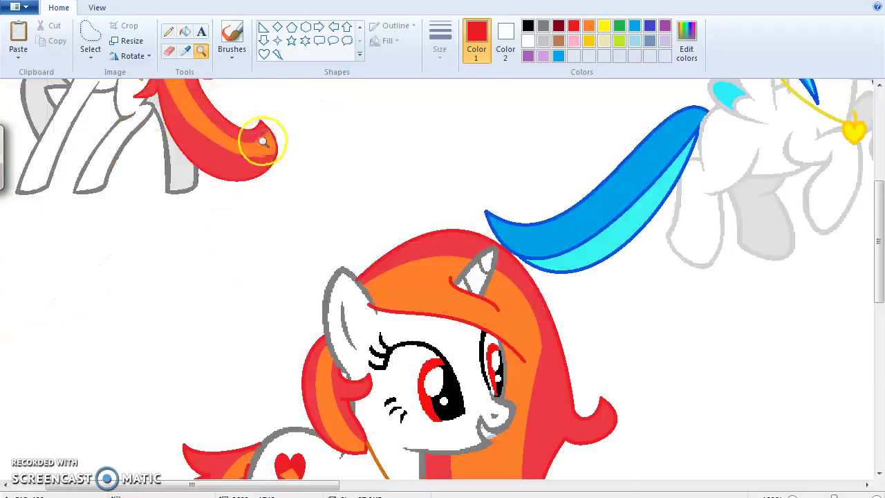
{"action": "right_click", "coordinate": [177, 129]}
{"action": "left_click", "coordinate": [169, 109]}
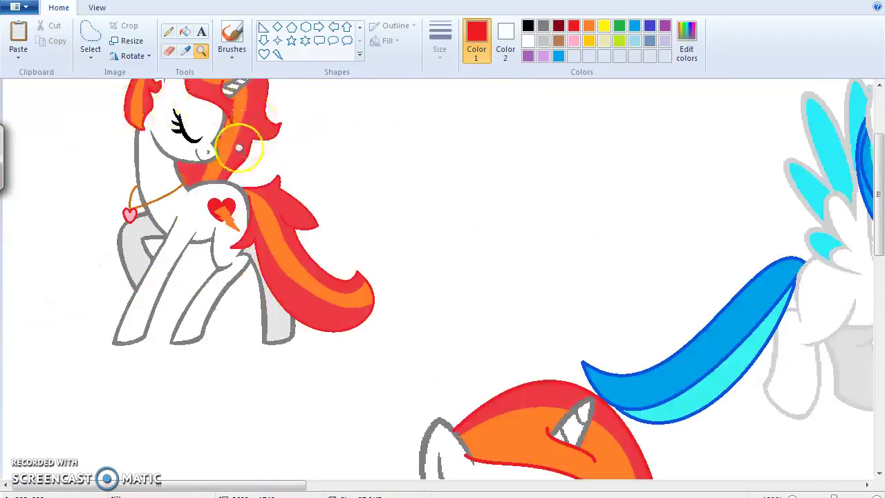